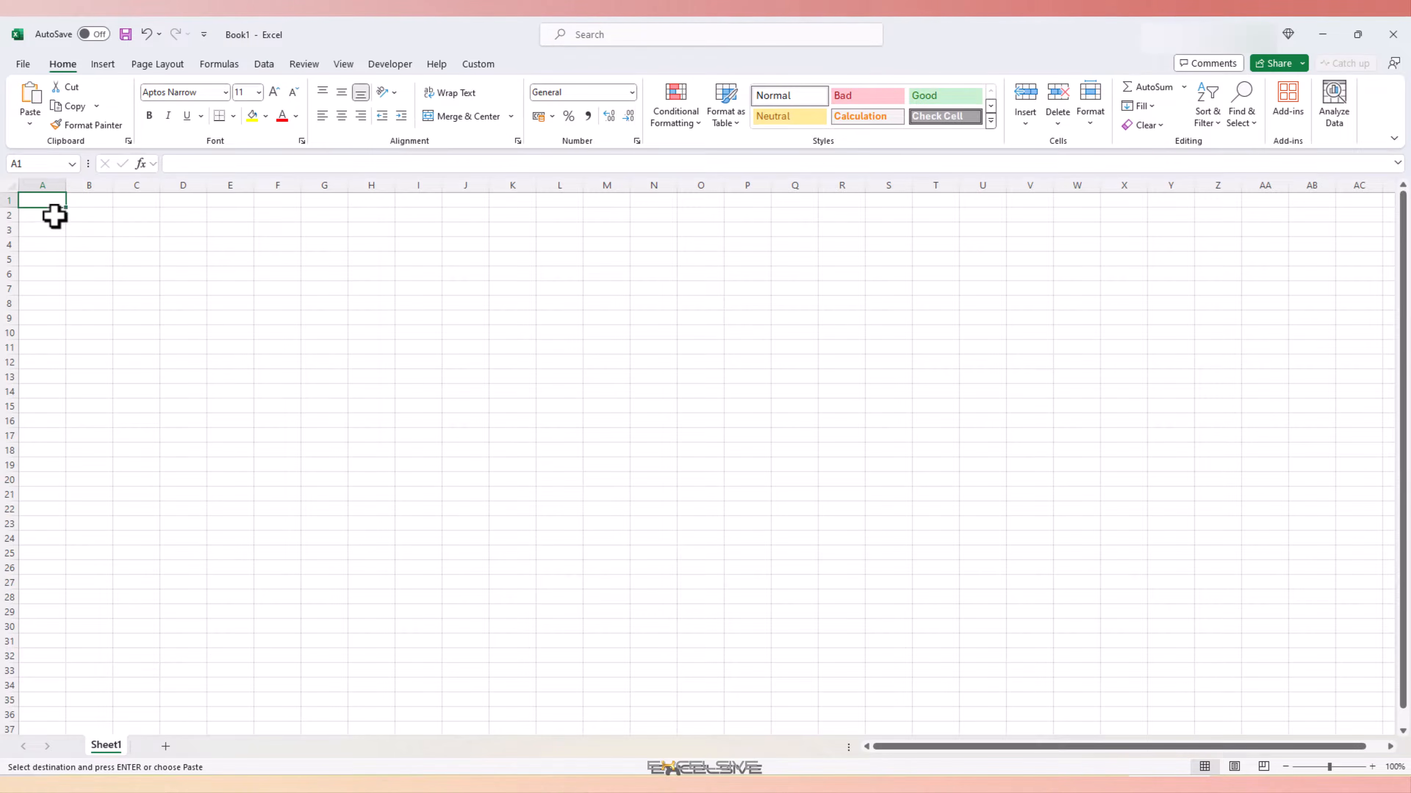
Enter SUN in cell A3 and fill the weekday abbreviations across row 3 to SAT in G3
click(52, 231)
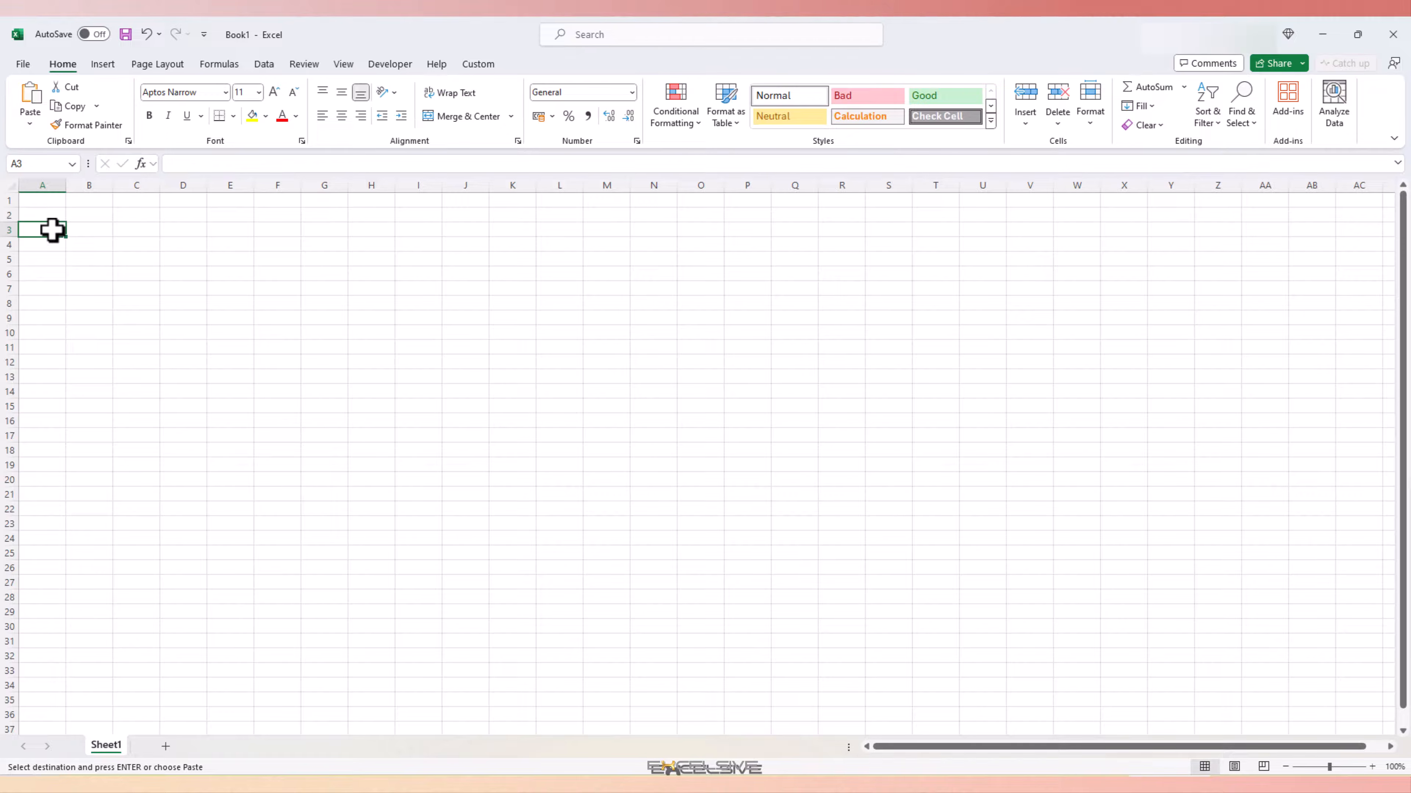
text(SUN)
click(82, 229)
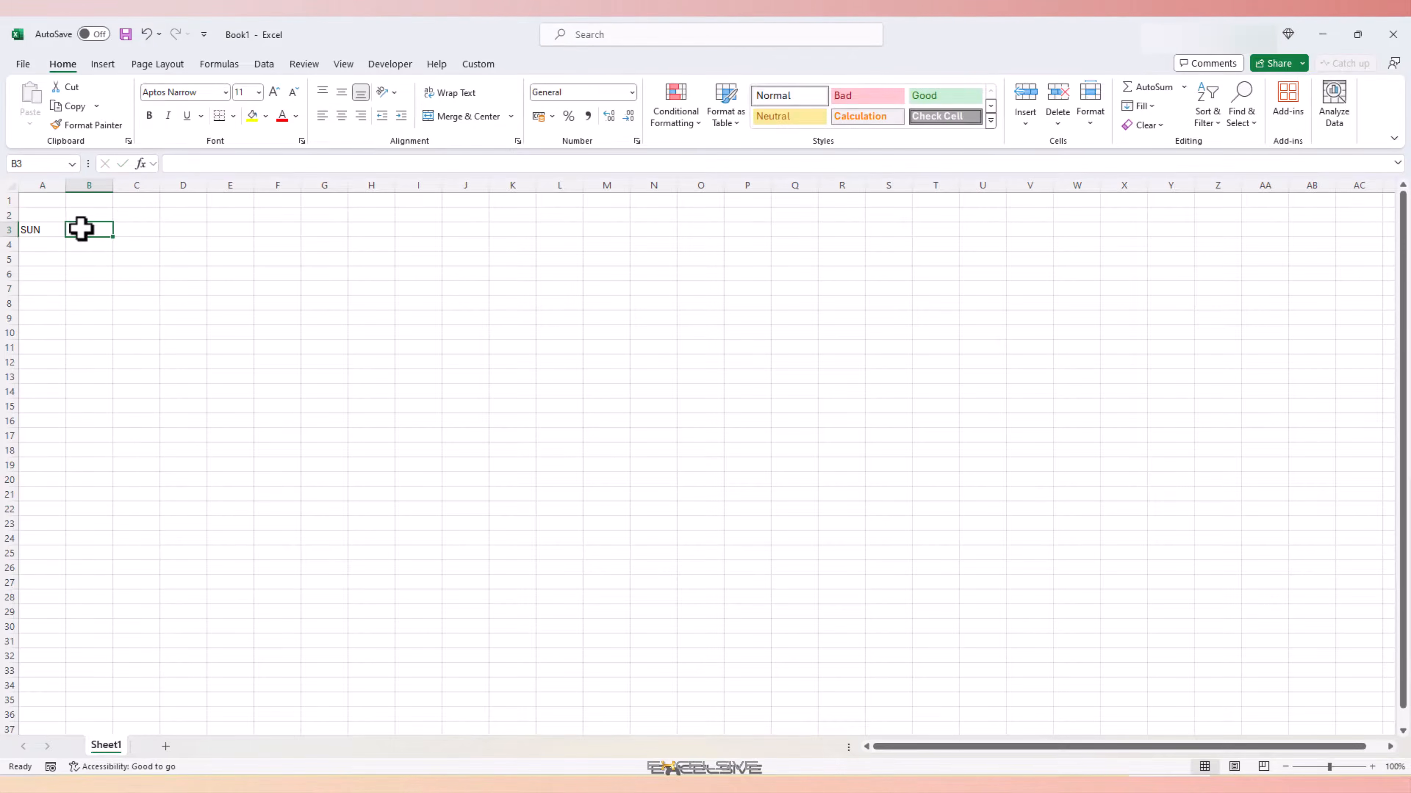
click(54, 230)
drag(65, 238, 331, 240)
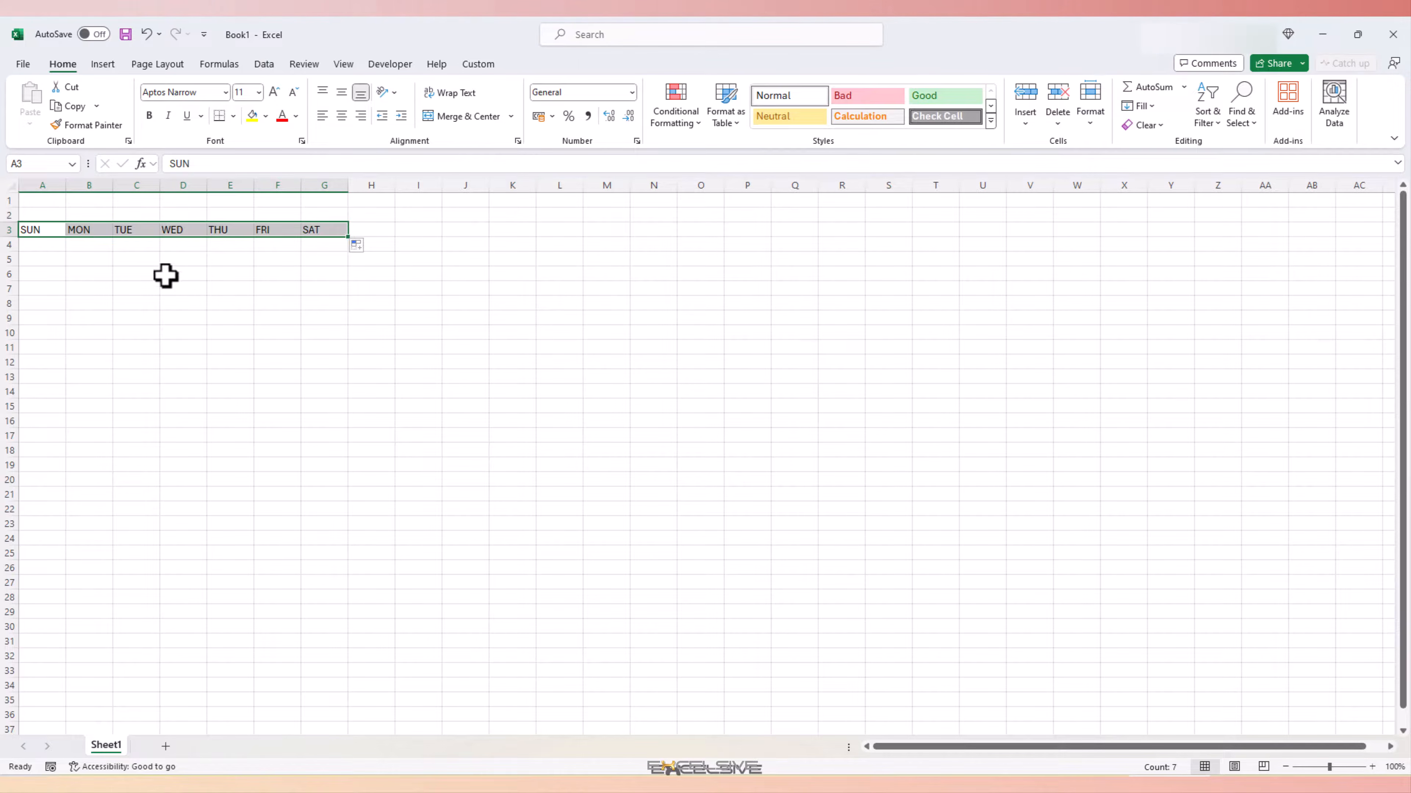
Merge and center cells A1:G2 and enter the year 2024 in the merged cell
click(43, 201)
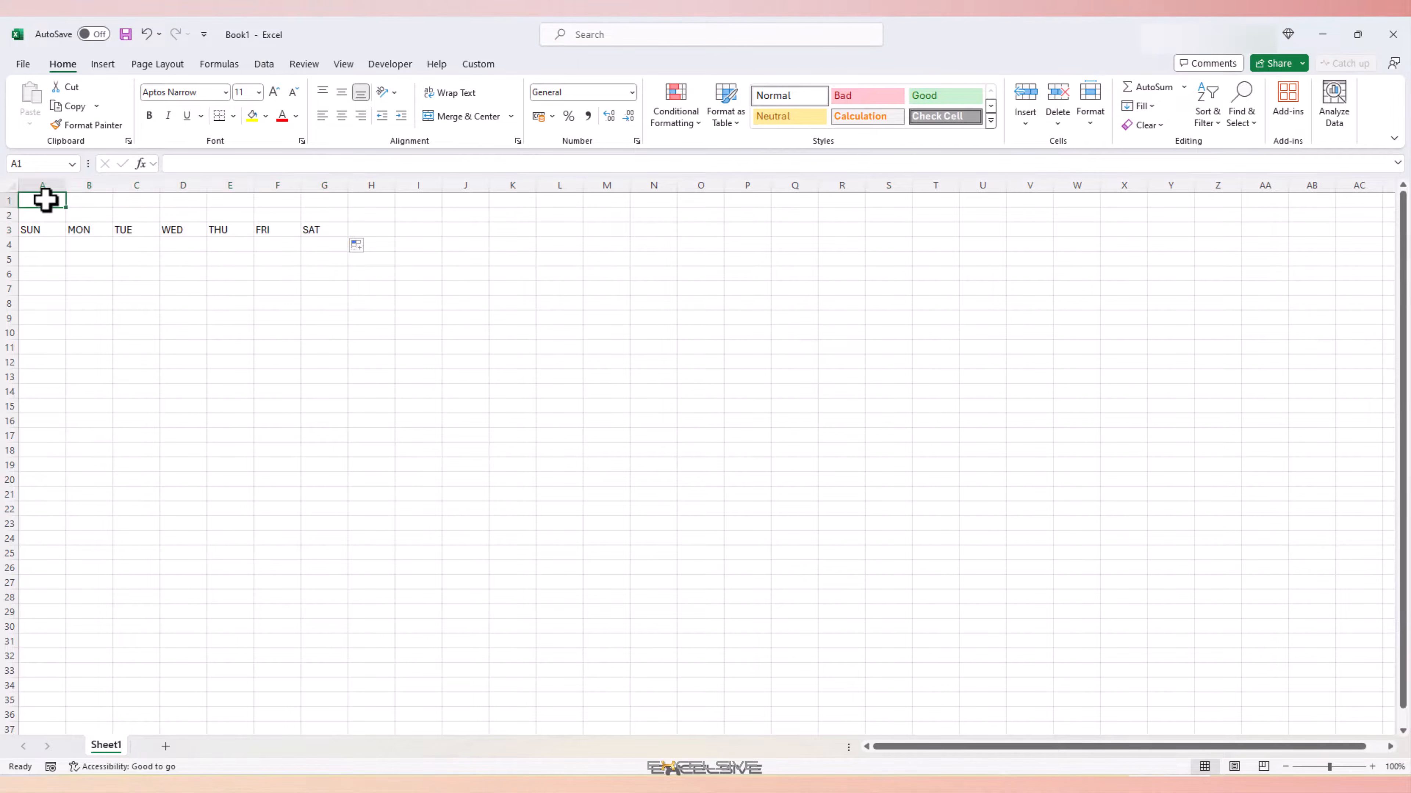
drag(65, 205, 311, 214)
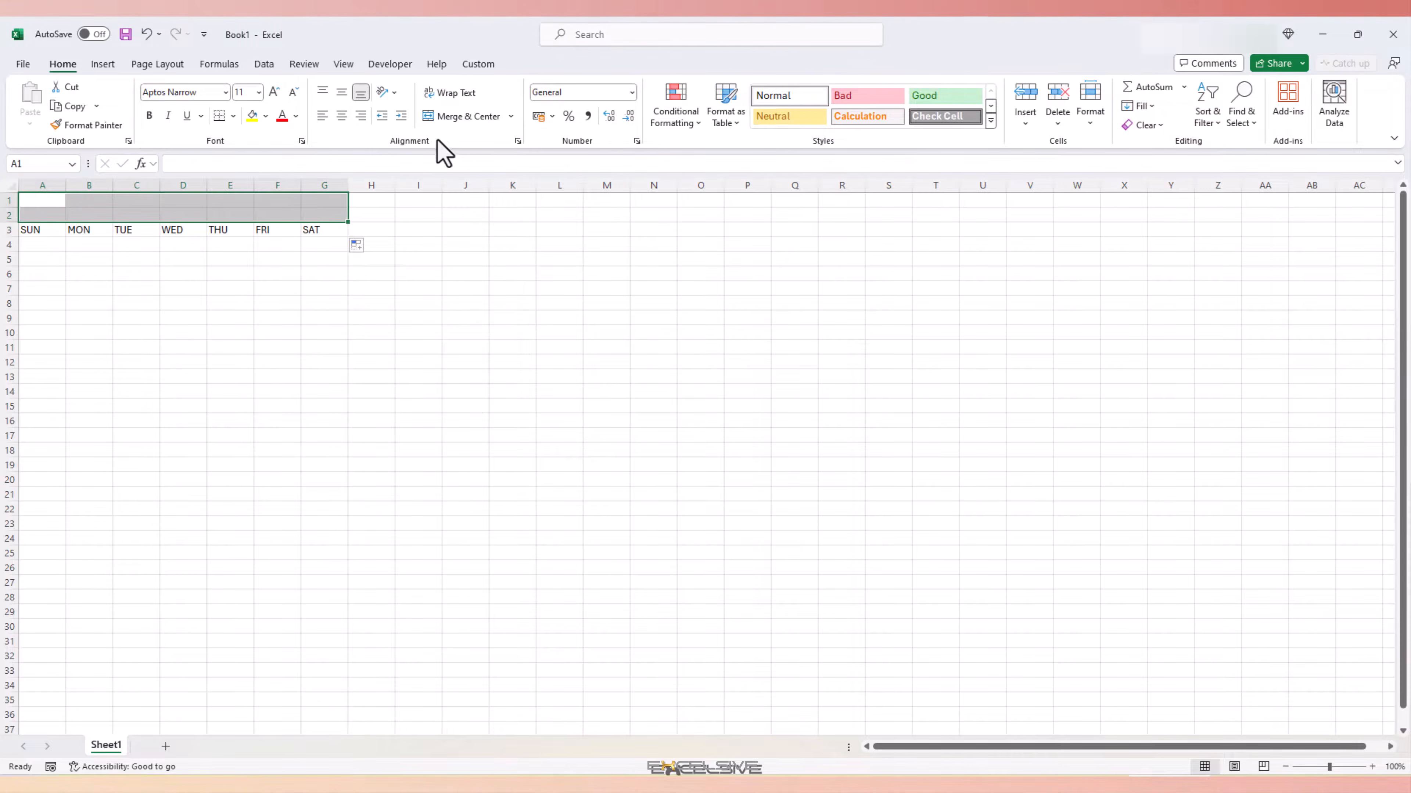
click(452, 118)
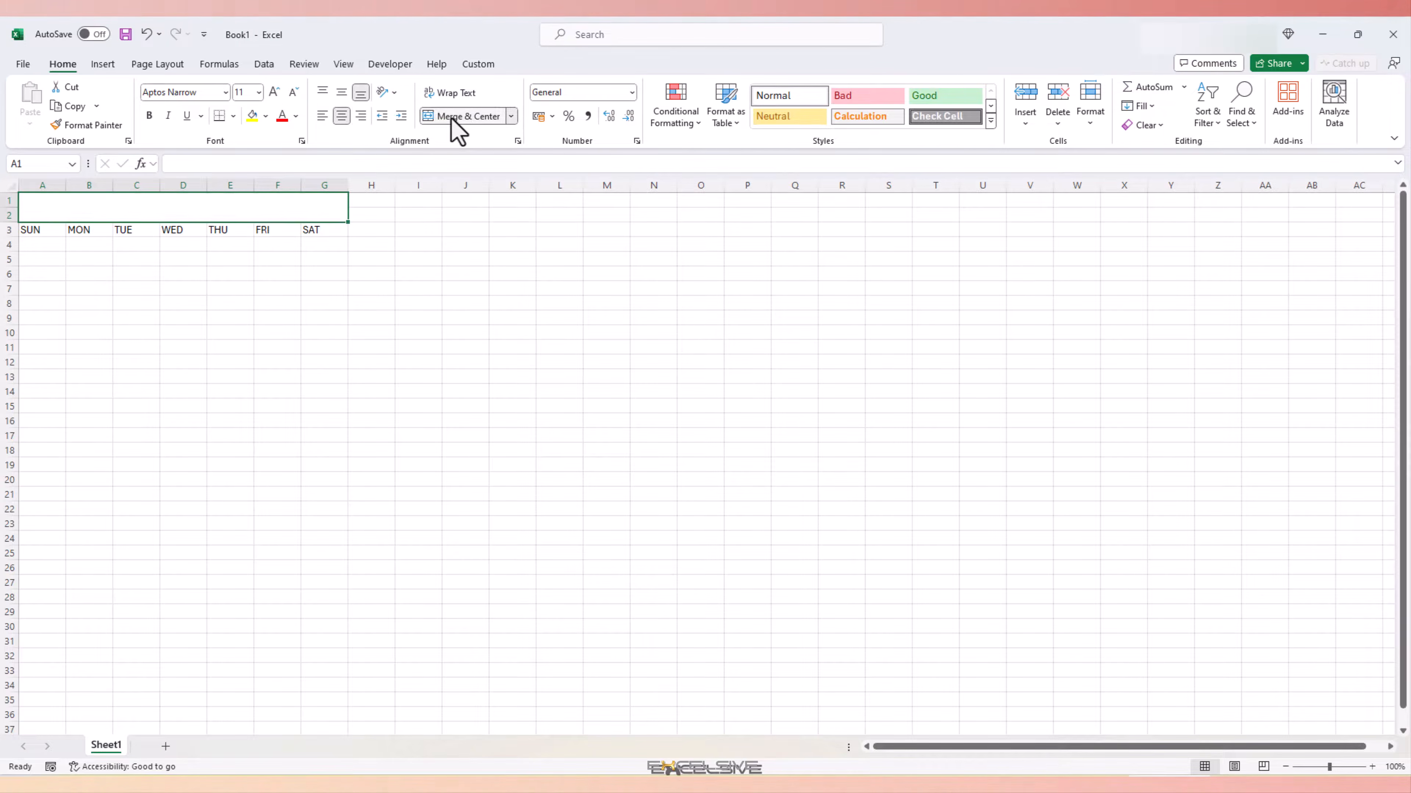
double_click(209, 213)
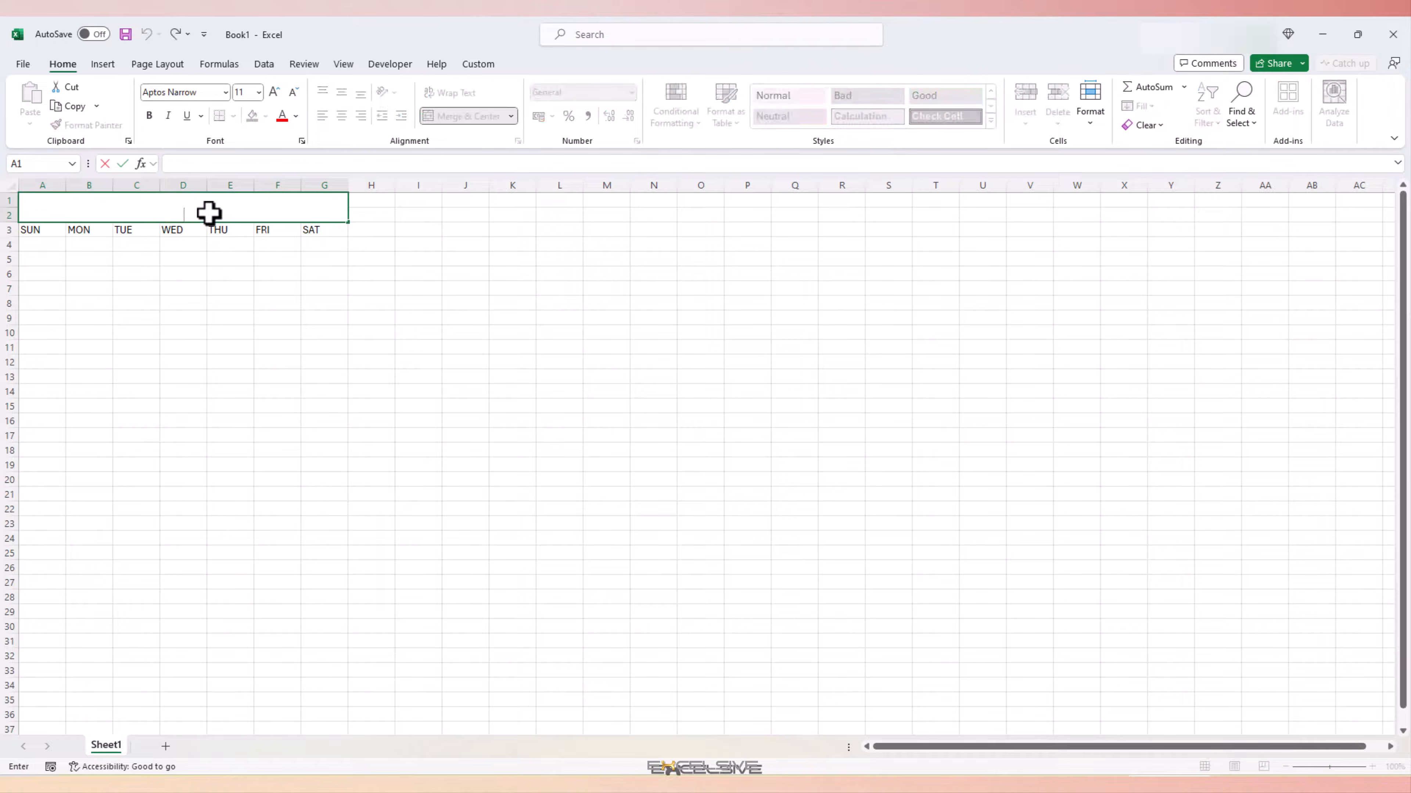
text(2024)
key(Return)
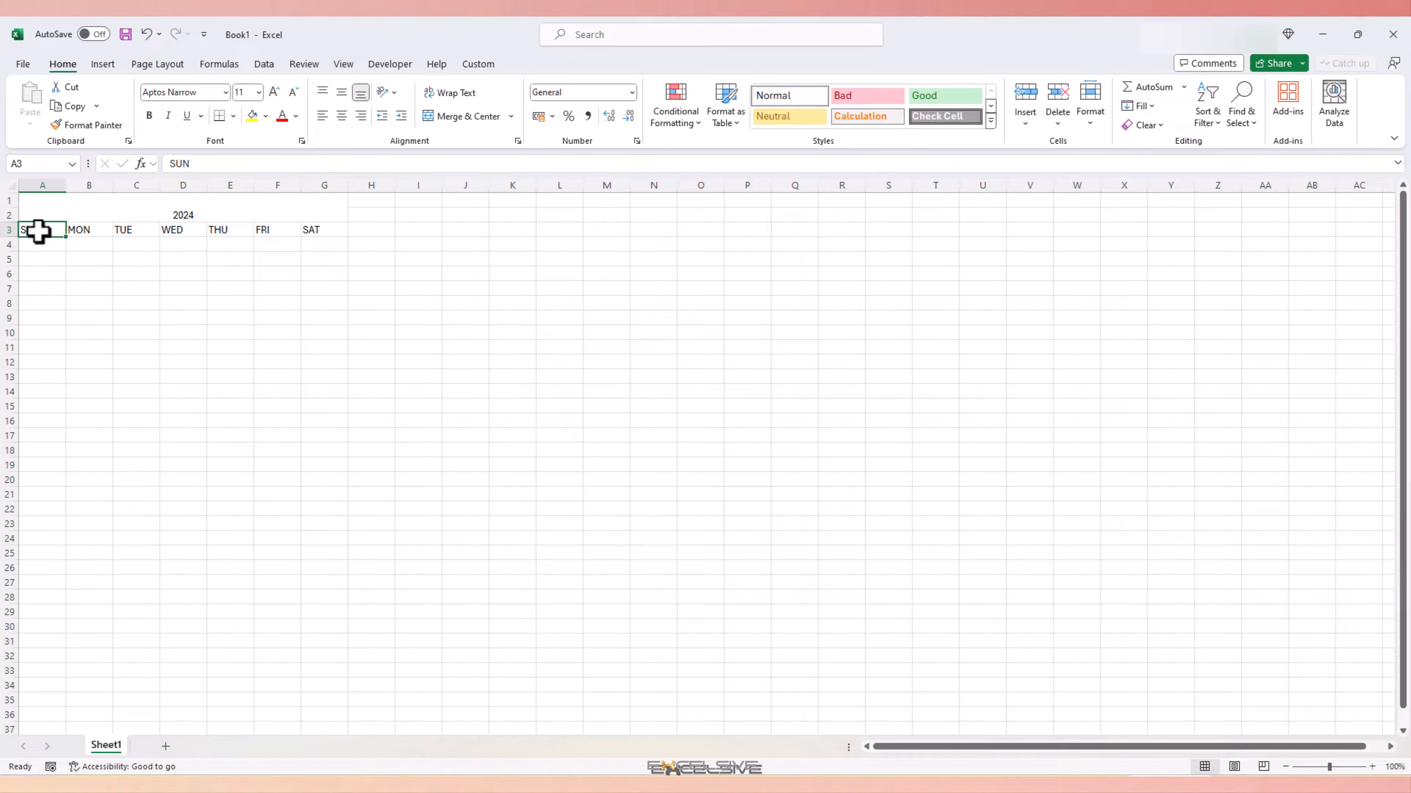
Apply the Accent5 cell style to the merged 2024 title cell
drag(38, 231, 79, 228)
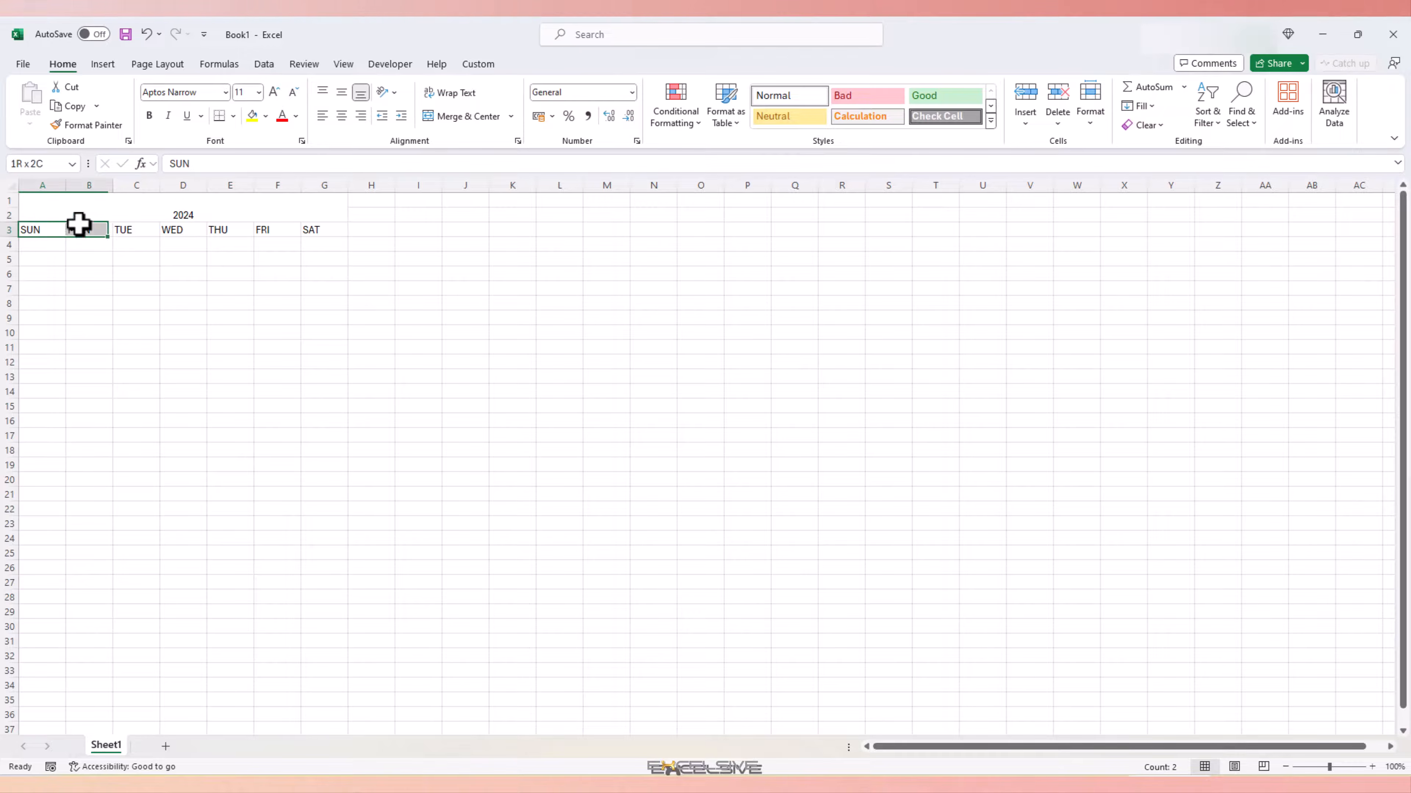
click(245, 211)
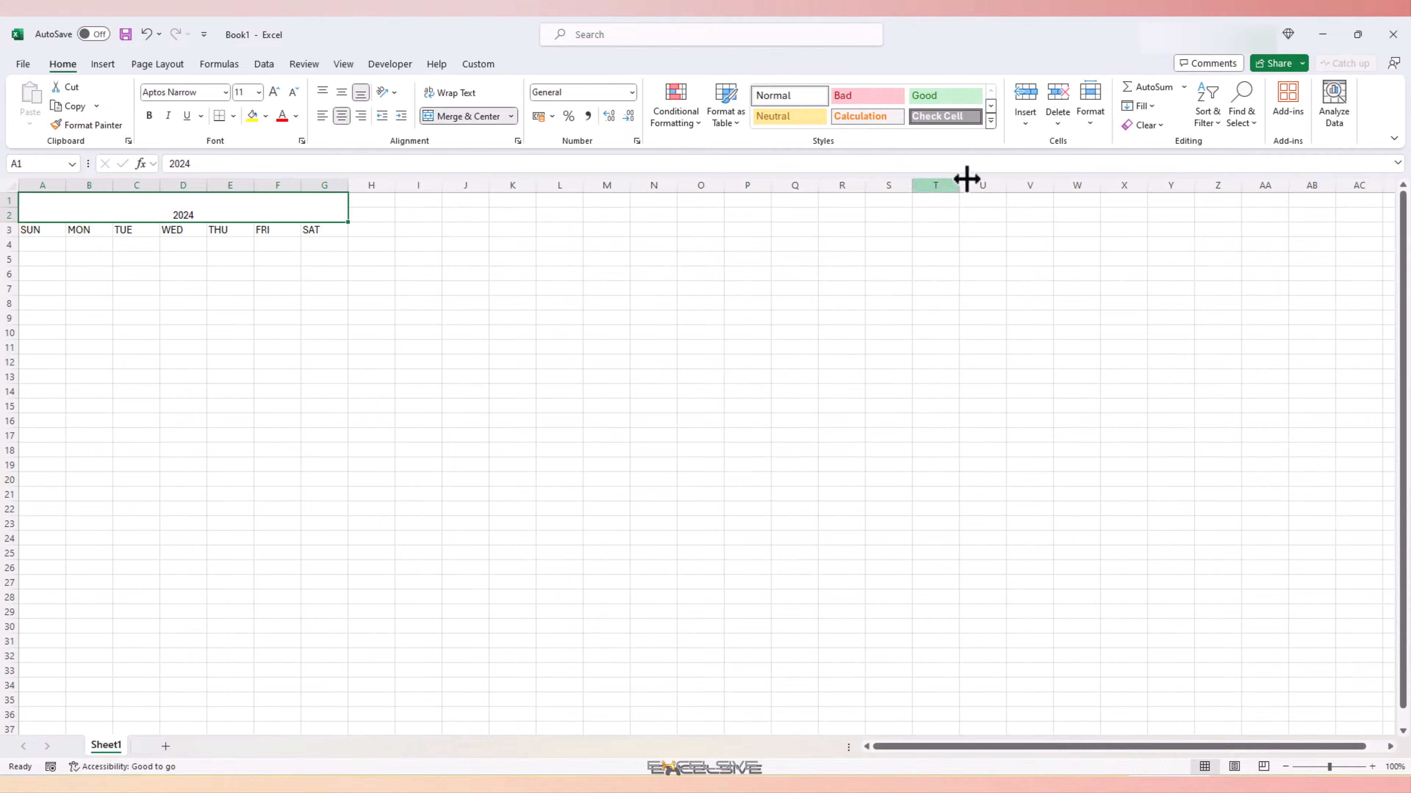
click(993, 126)
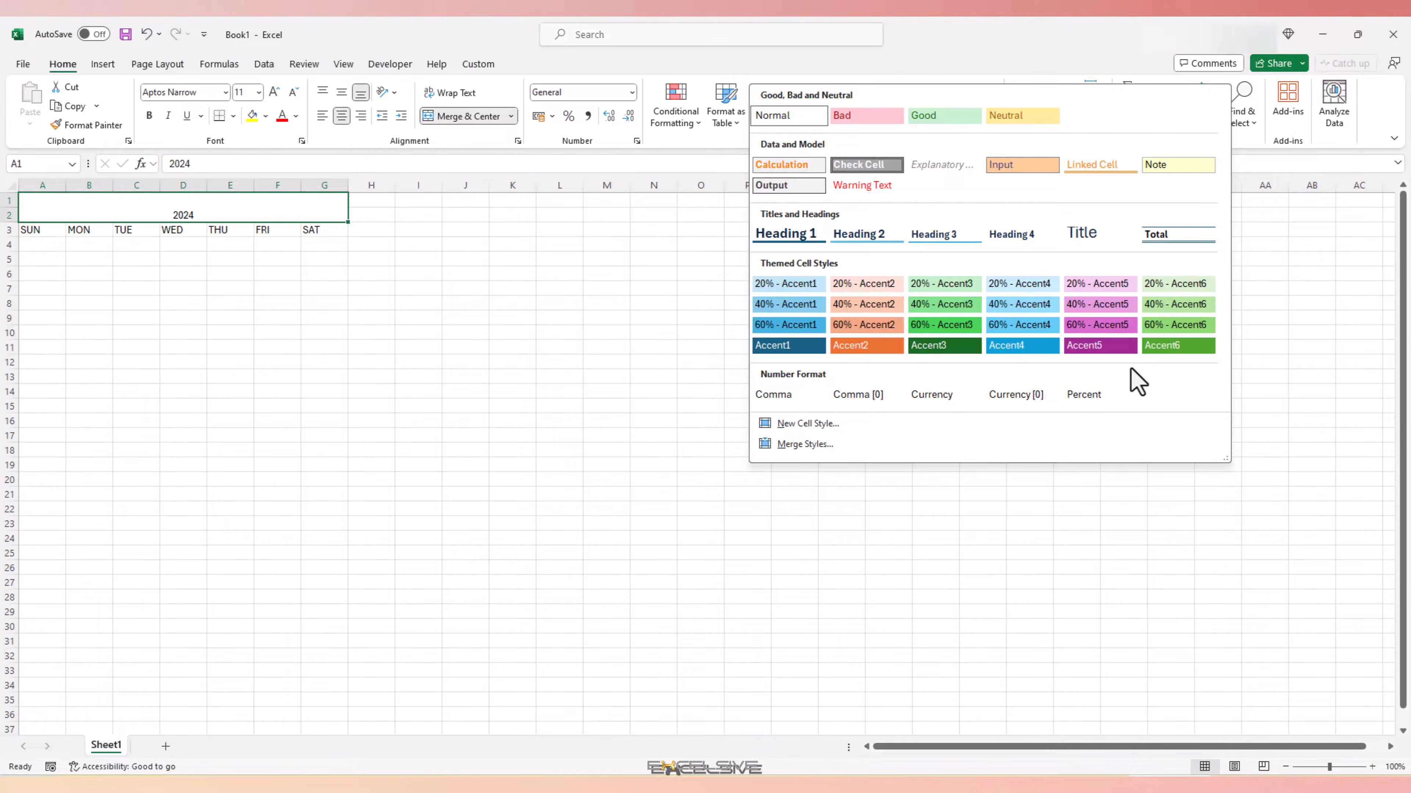
click(1102, 346)
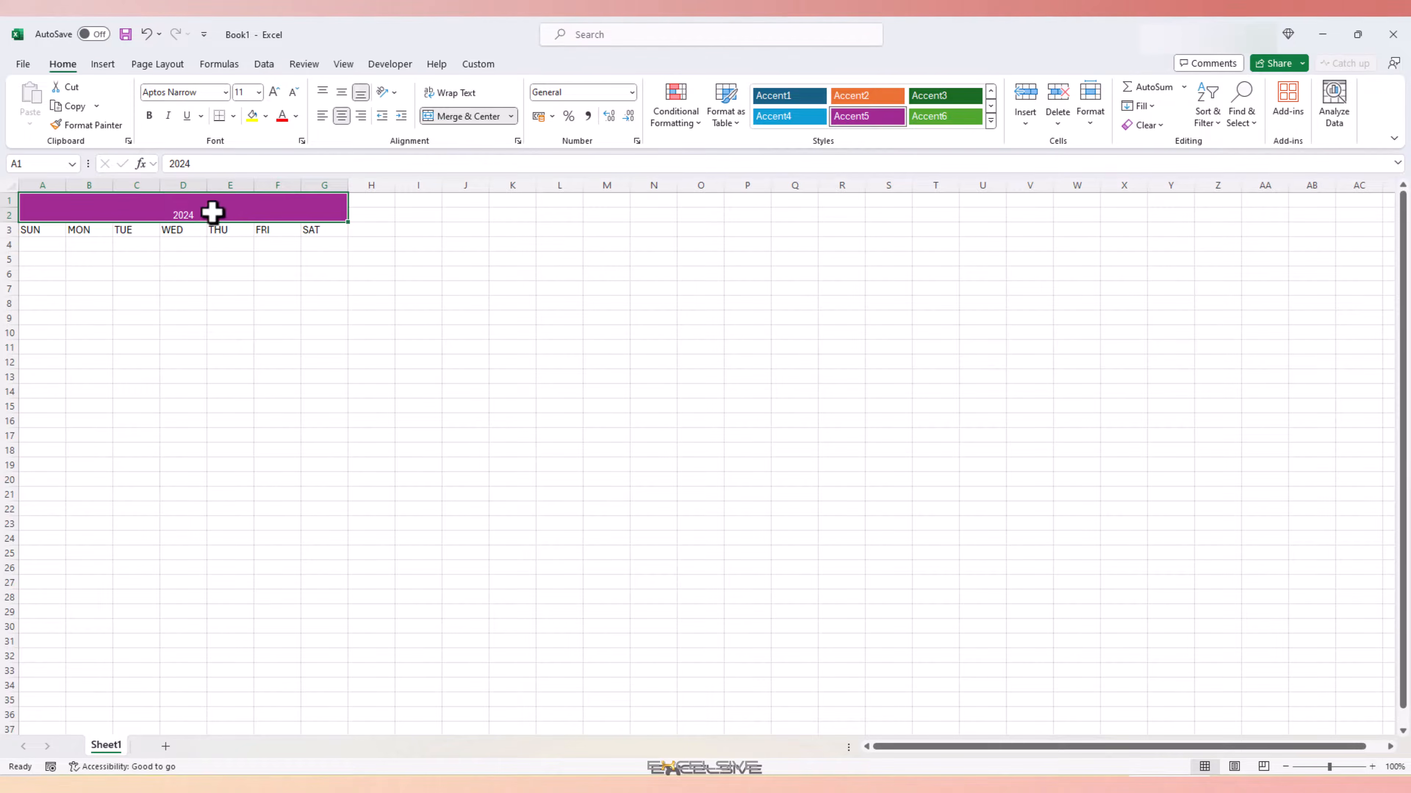
Enlarge the 2024 title's font to just above 26 points
click(276, 93)
click(276, 93)
click(275, 93)
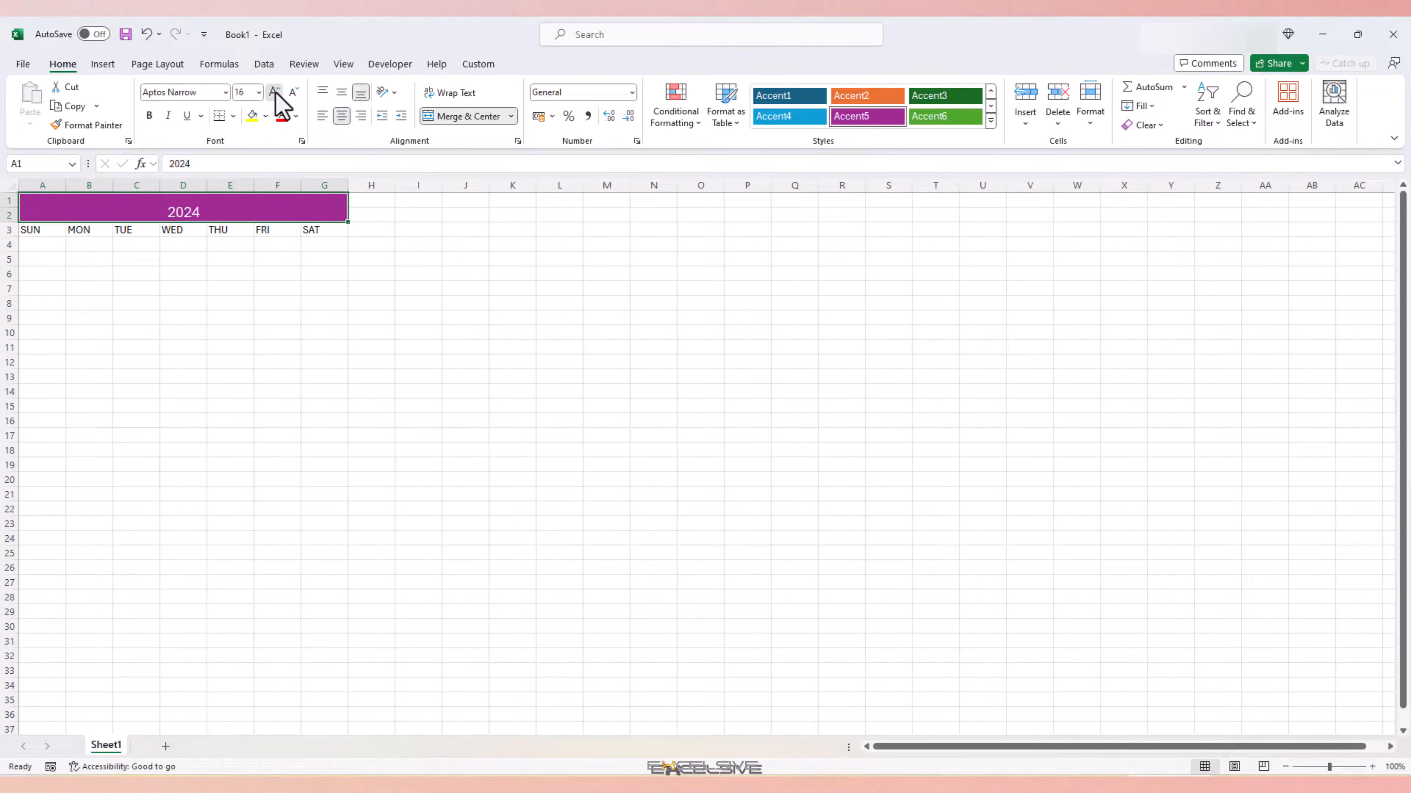
click(275, 93)
click(276, 93)
click(276, 93)
click(276, 93)
click(275, 93)
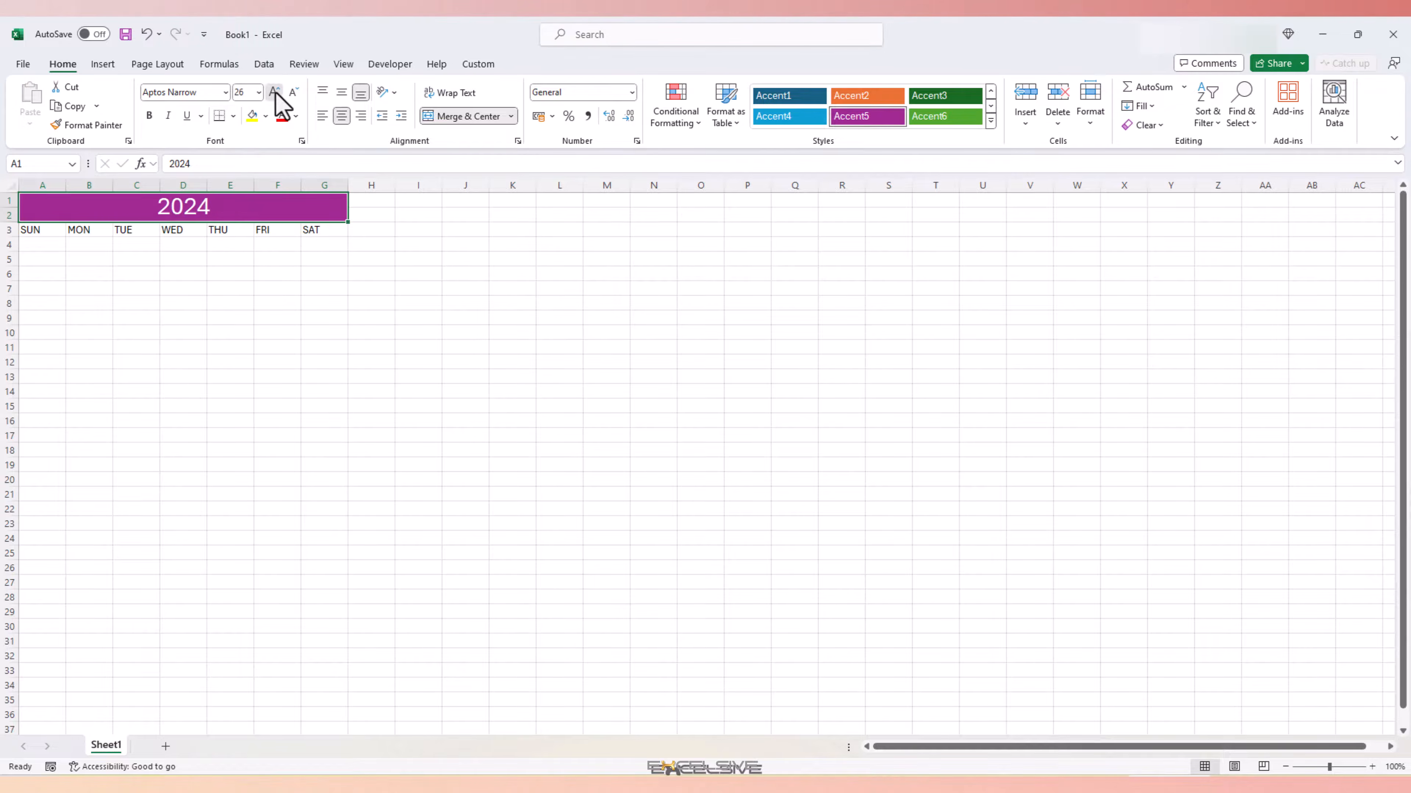
click(275, 93)
Format the weekday headers in A3:G3 with the Accent4 cell style, centered and bold
drag(45, 230, 315, 230)
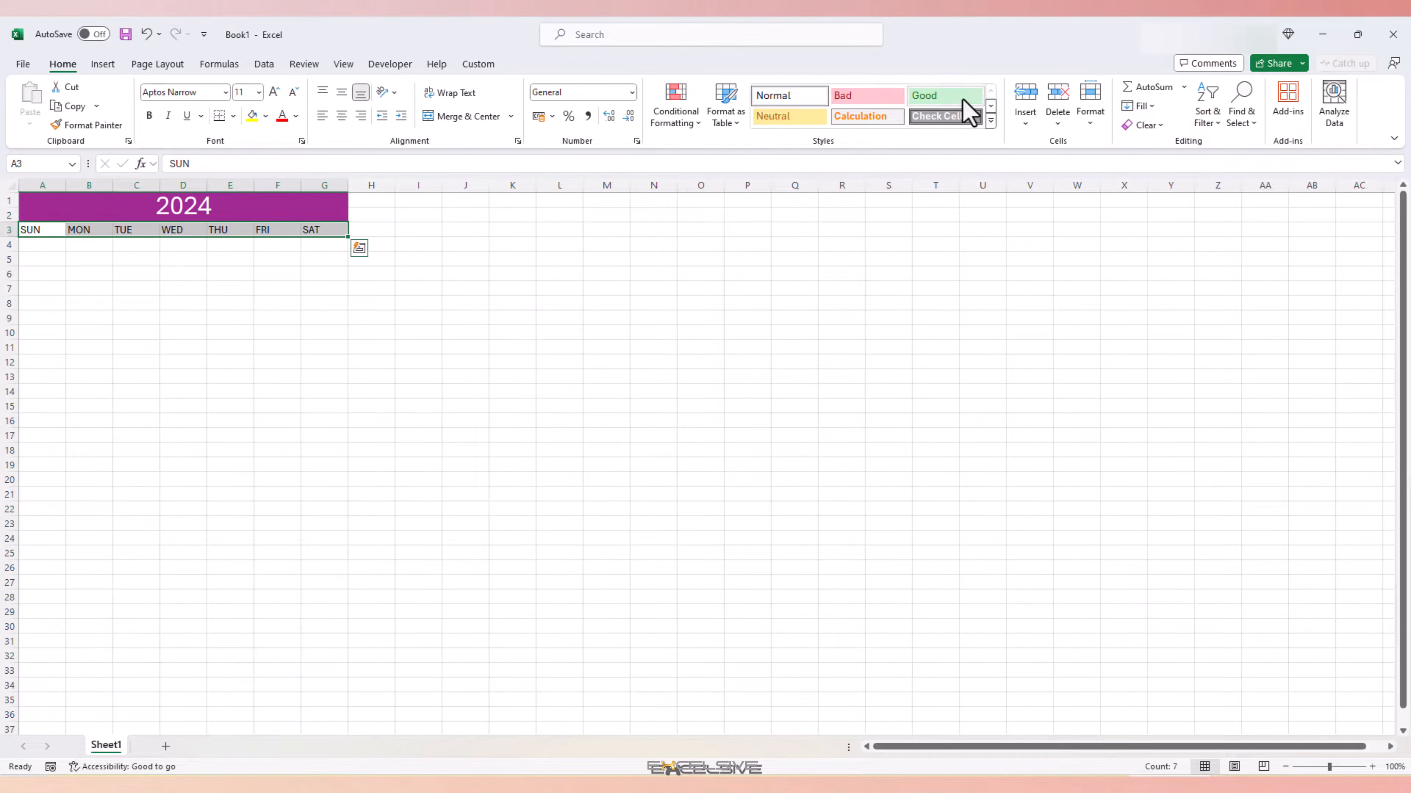
click(990, 120)
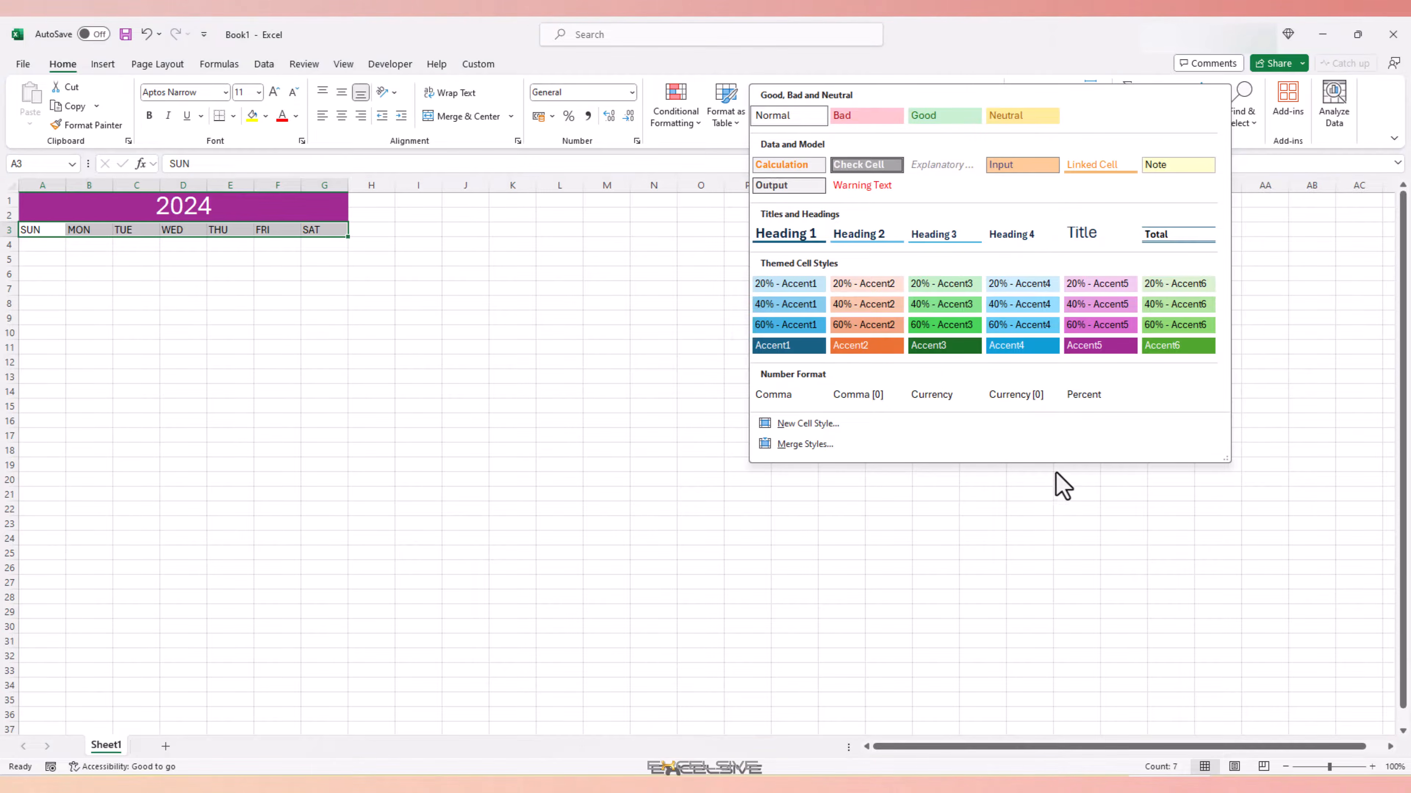
click(1034, 349)
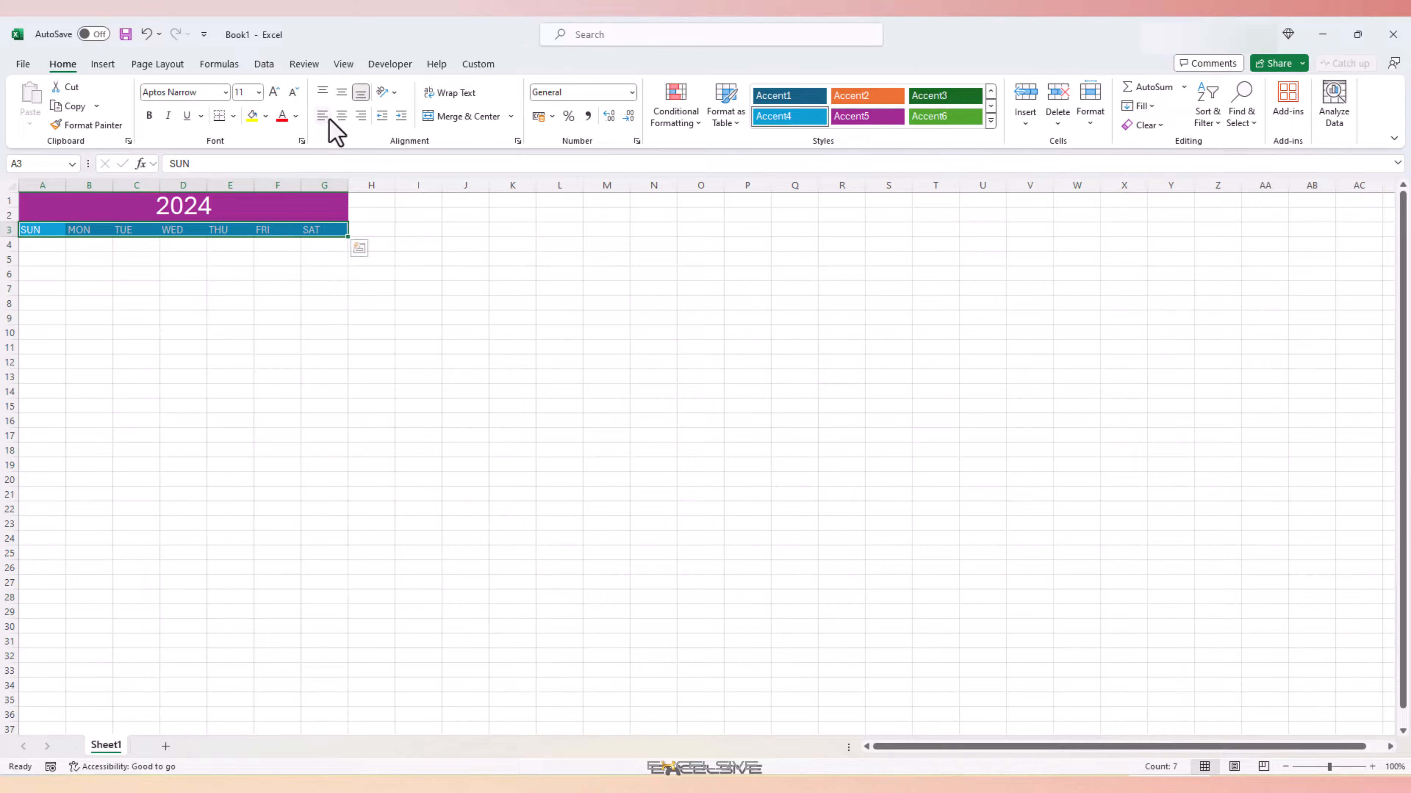
click(339, 116)
click(149, 115)
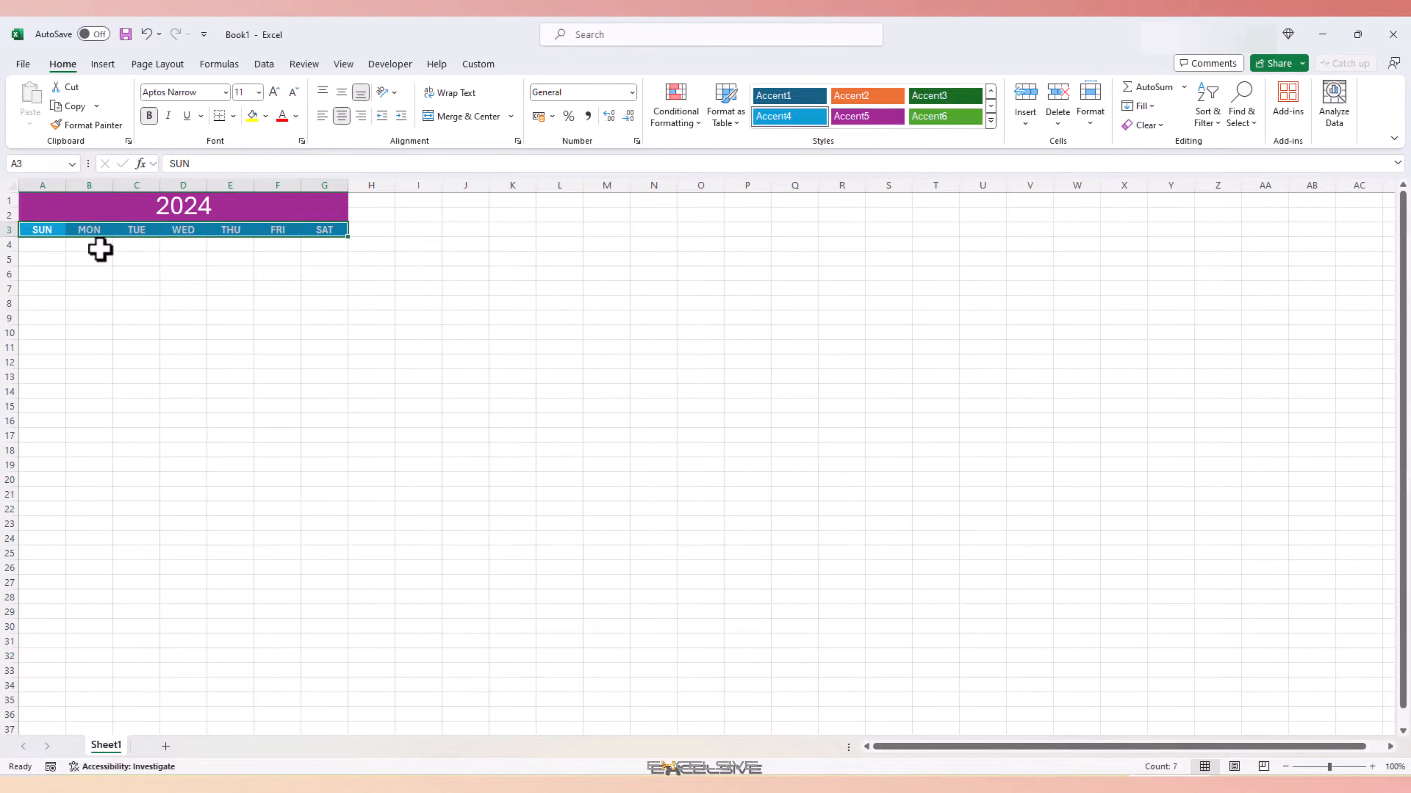
click(56, 243)
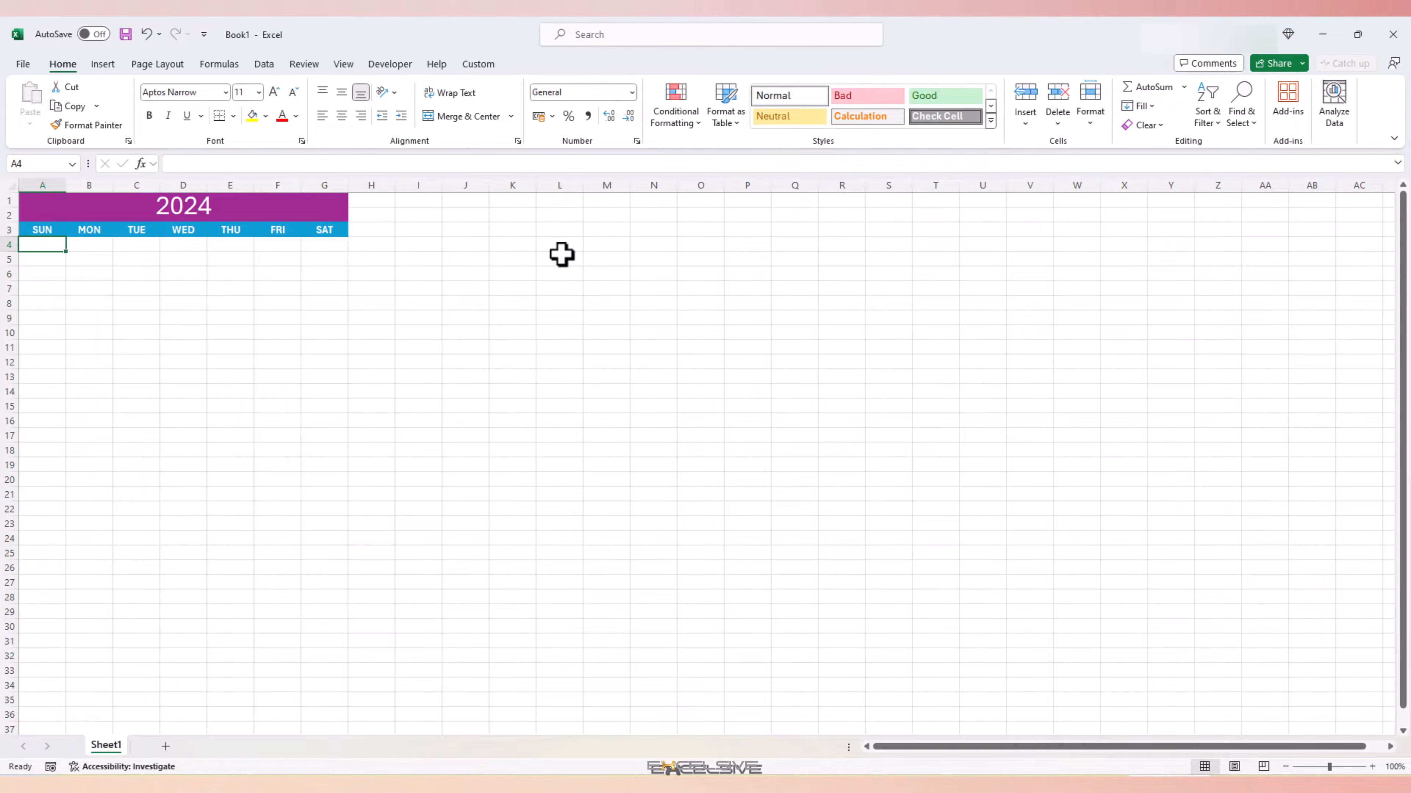
click(548, 245)
click(653, 243)
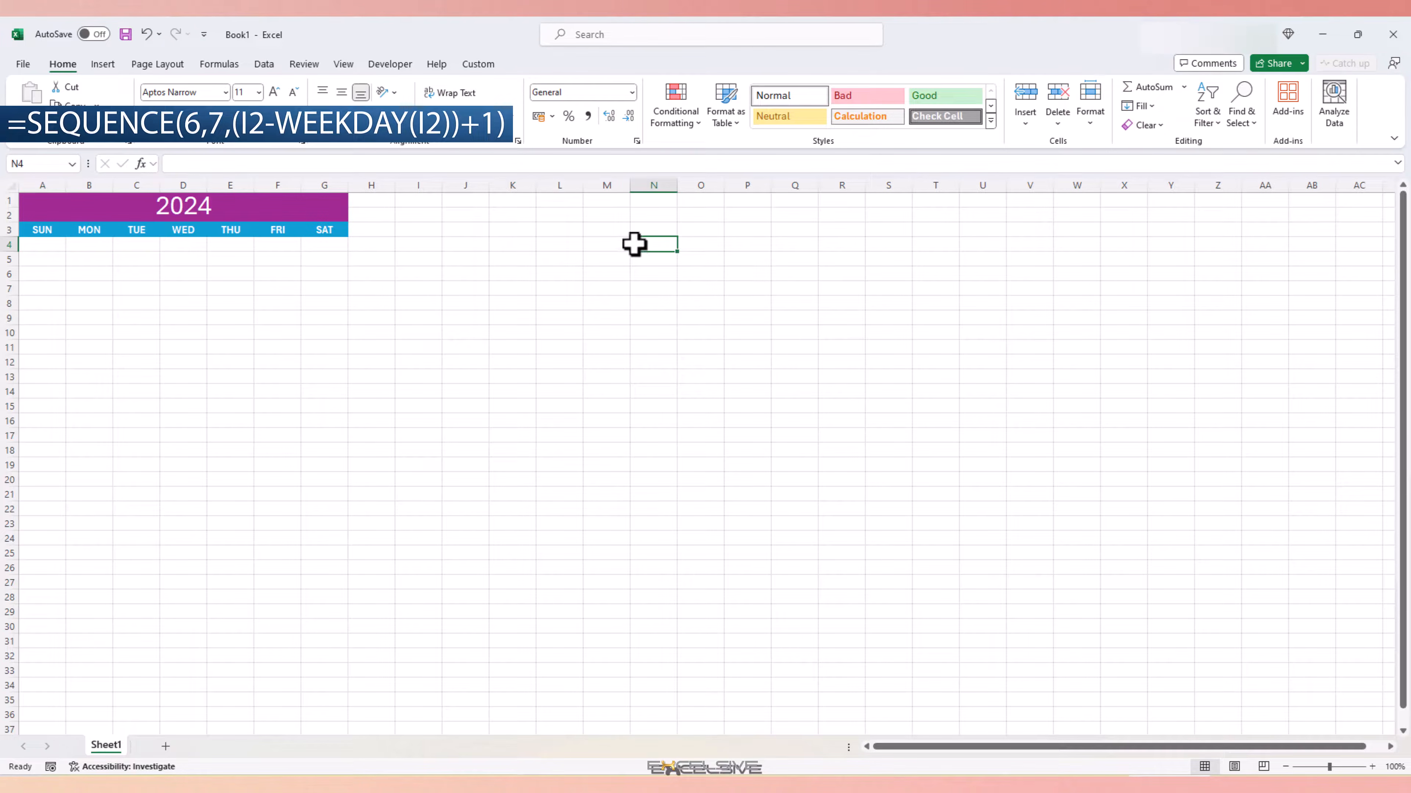
key(ctrl+c)
Begin a SEQUENCE formula in cell A4 with 53 rows and 7 columns
key(Home)
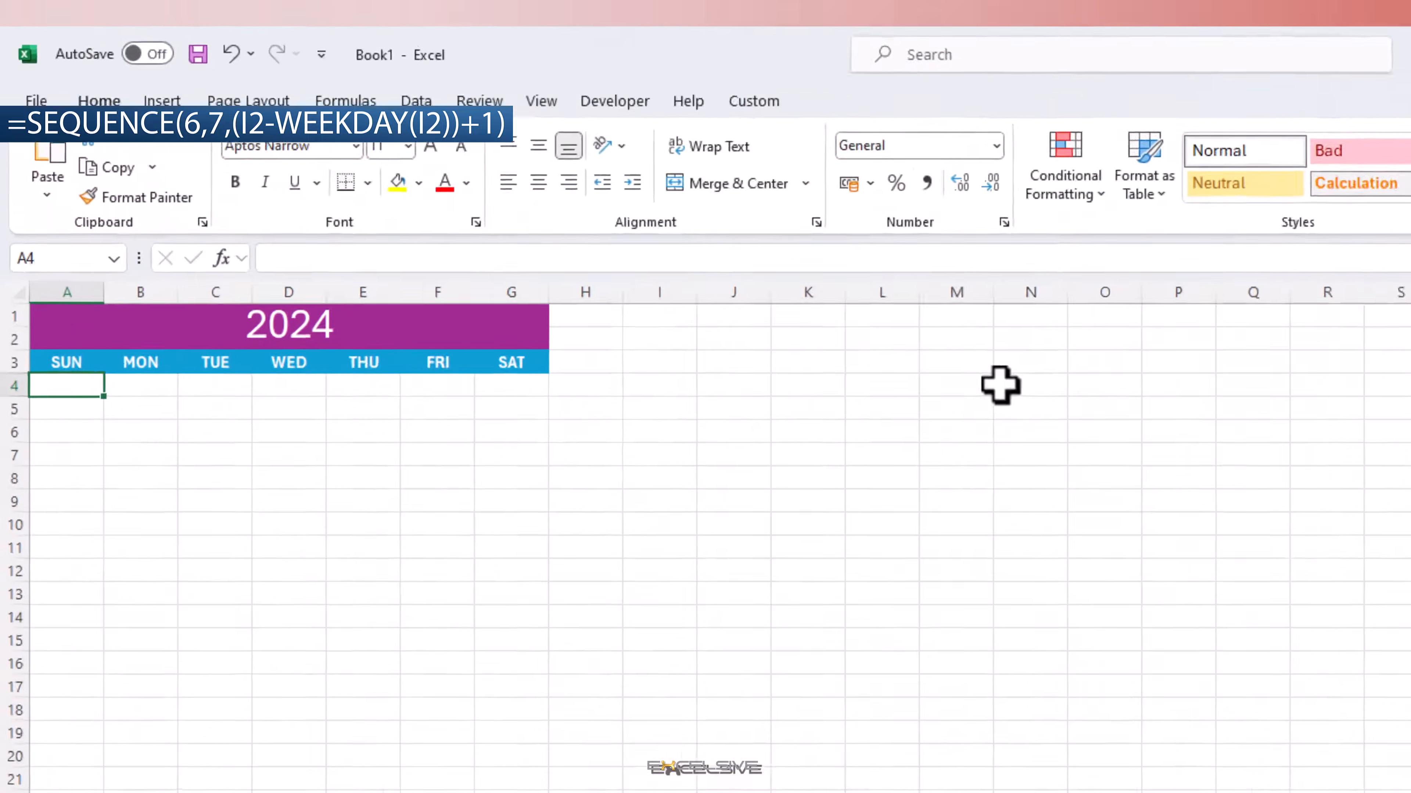
text(=seque)
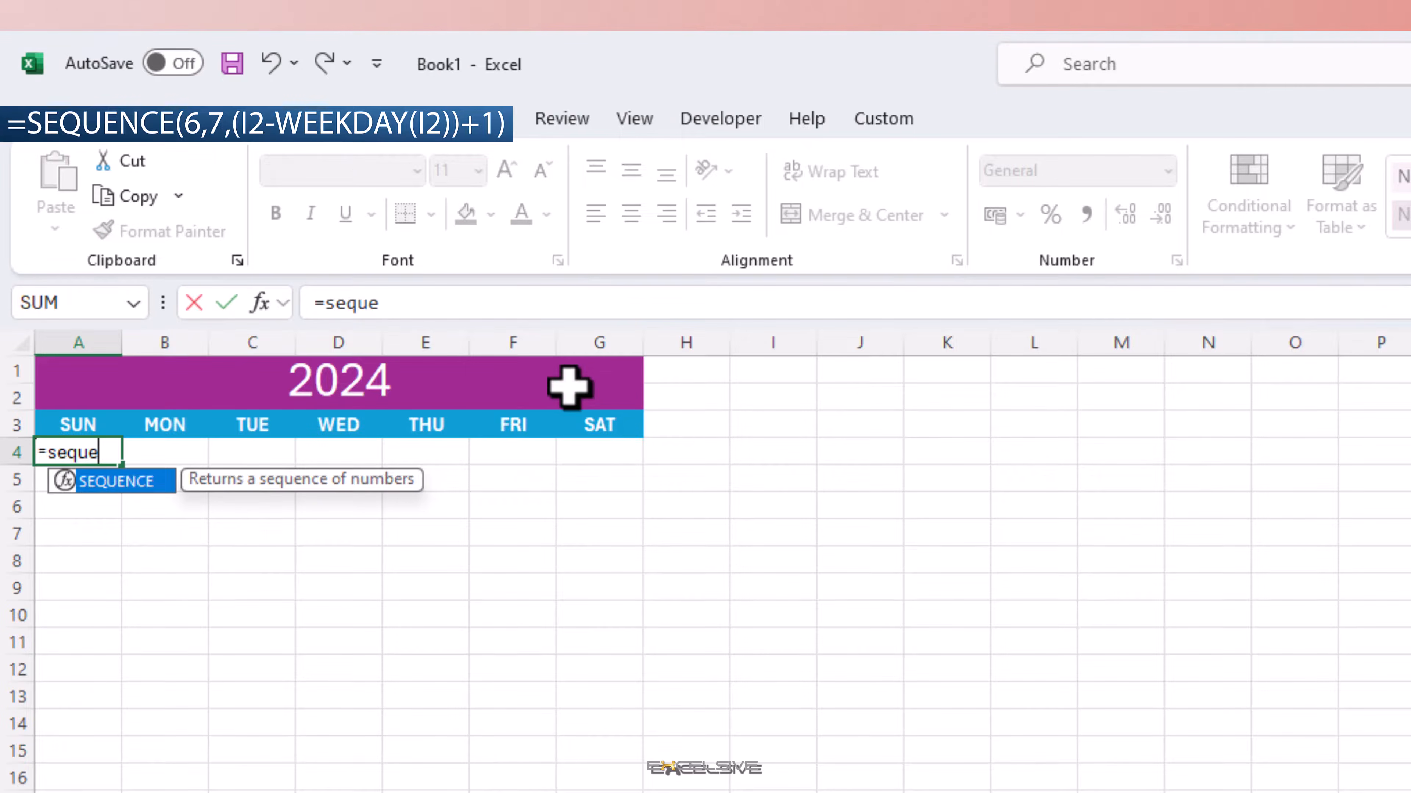
key(Tab)
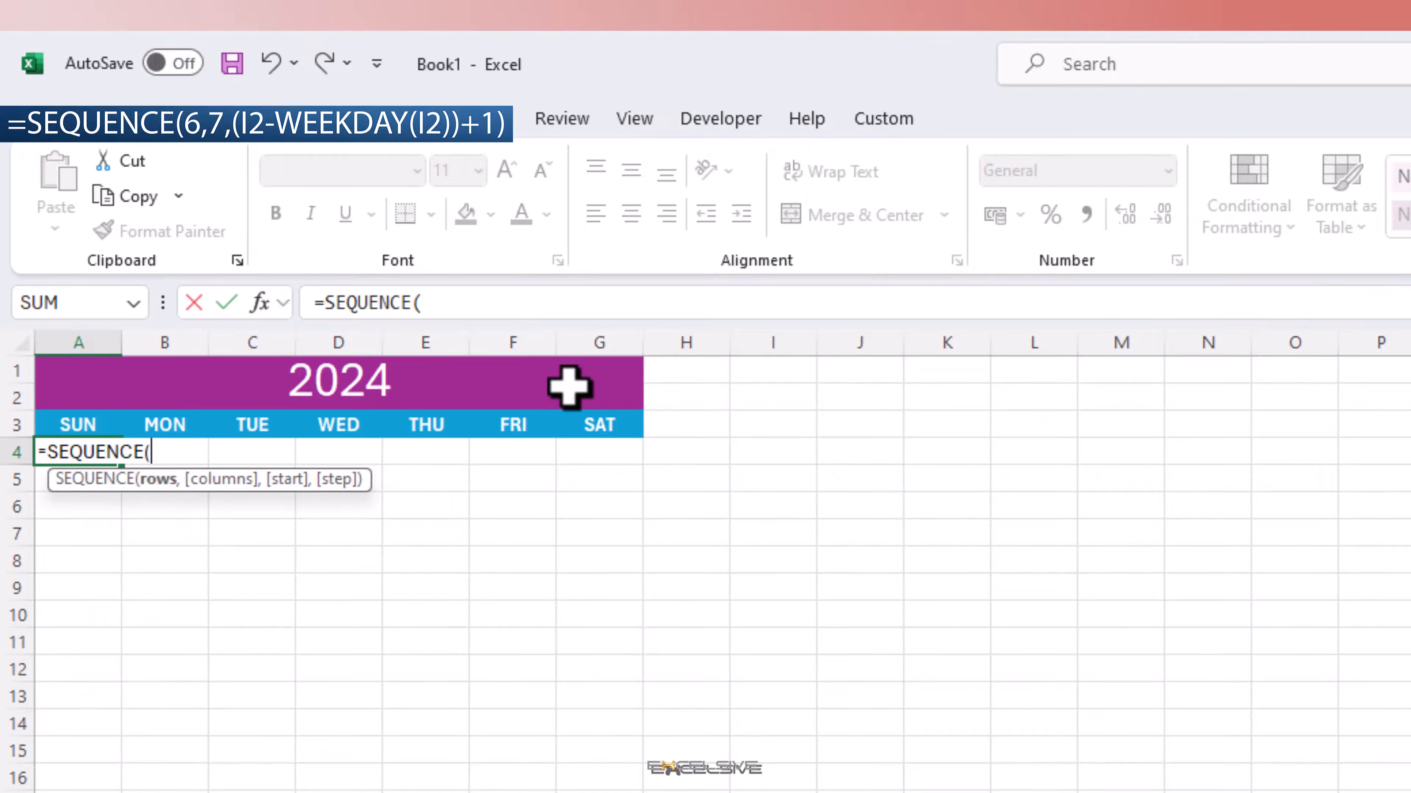
text(53,7)
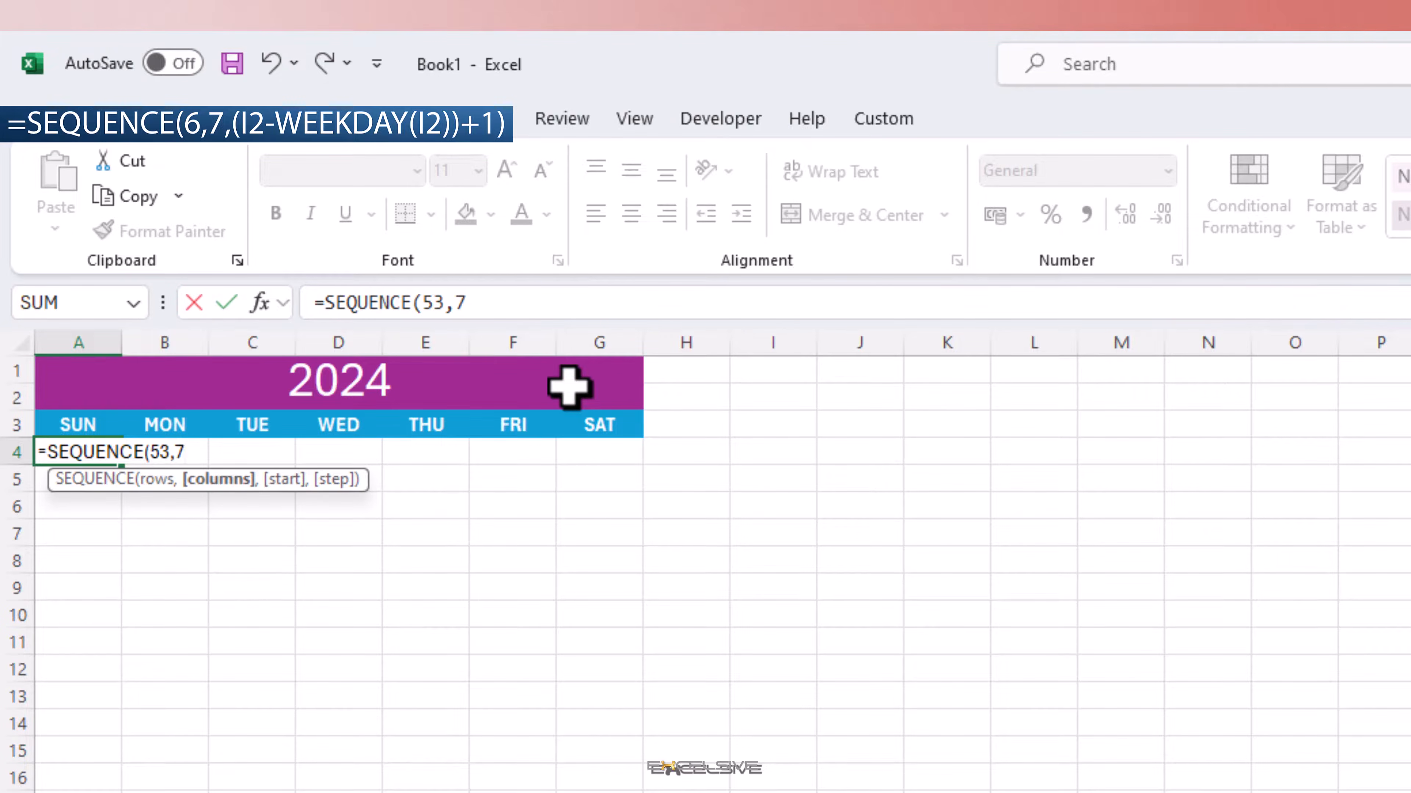
text(,)
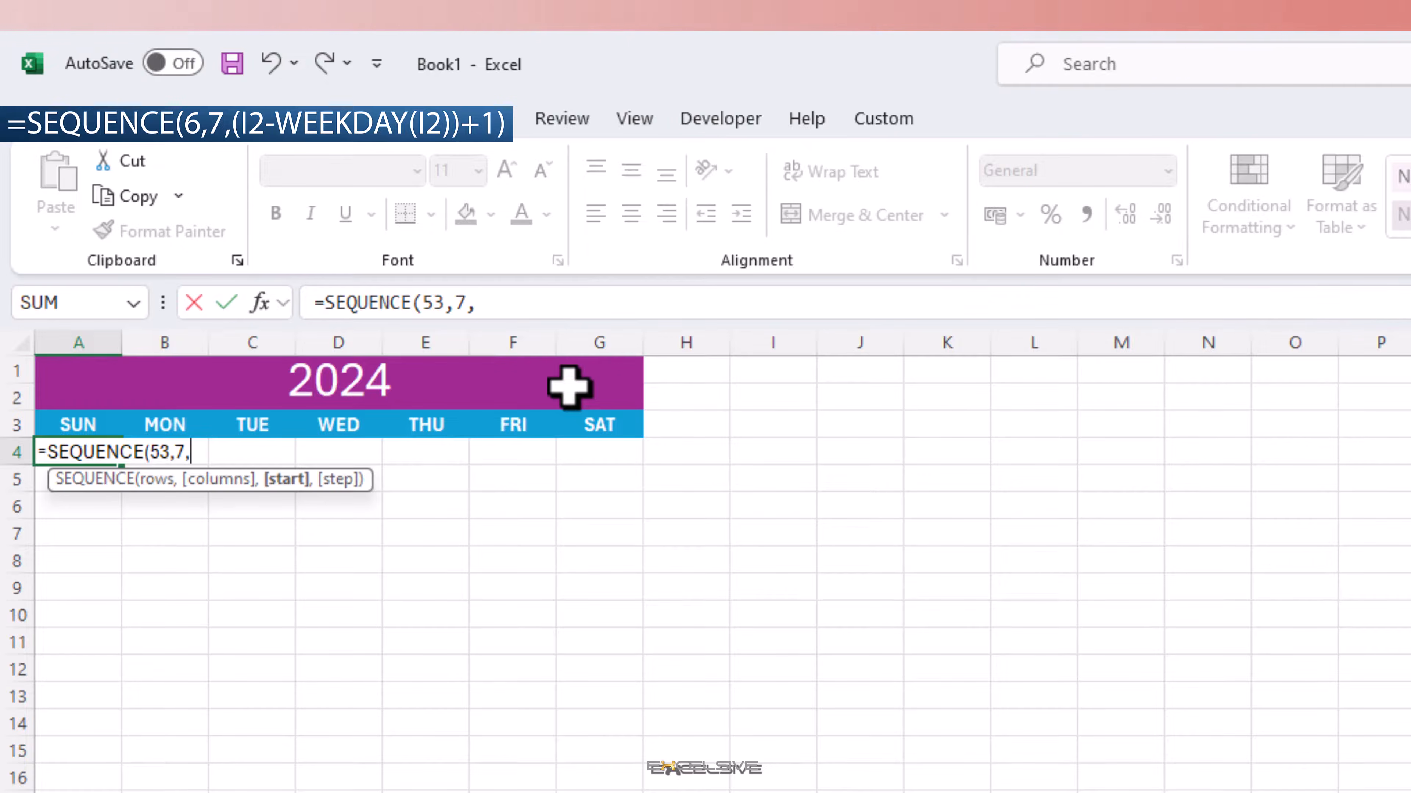
Begin the SEQUENCE start argument with an opening parenthesis and DATE(A1,1,1), taking the year from the title cell
text((dat)
key(Tab)
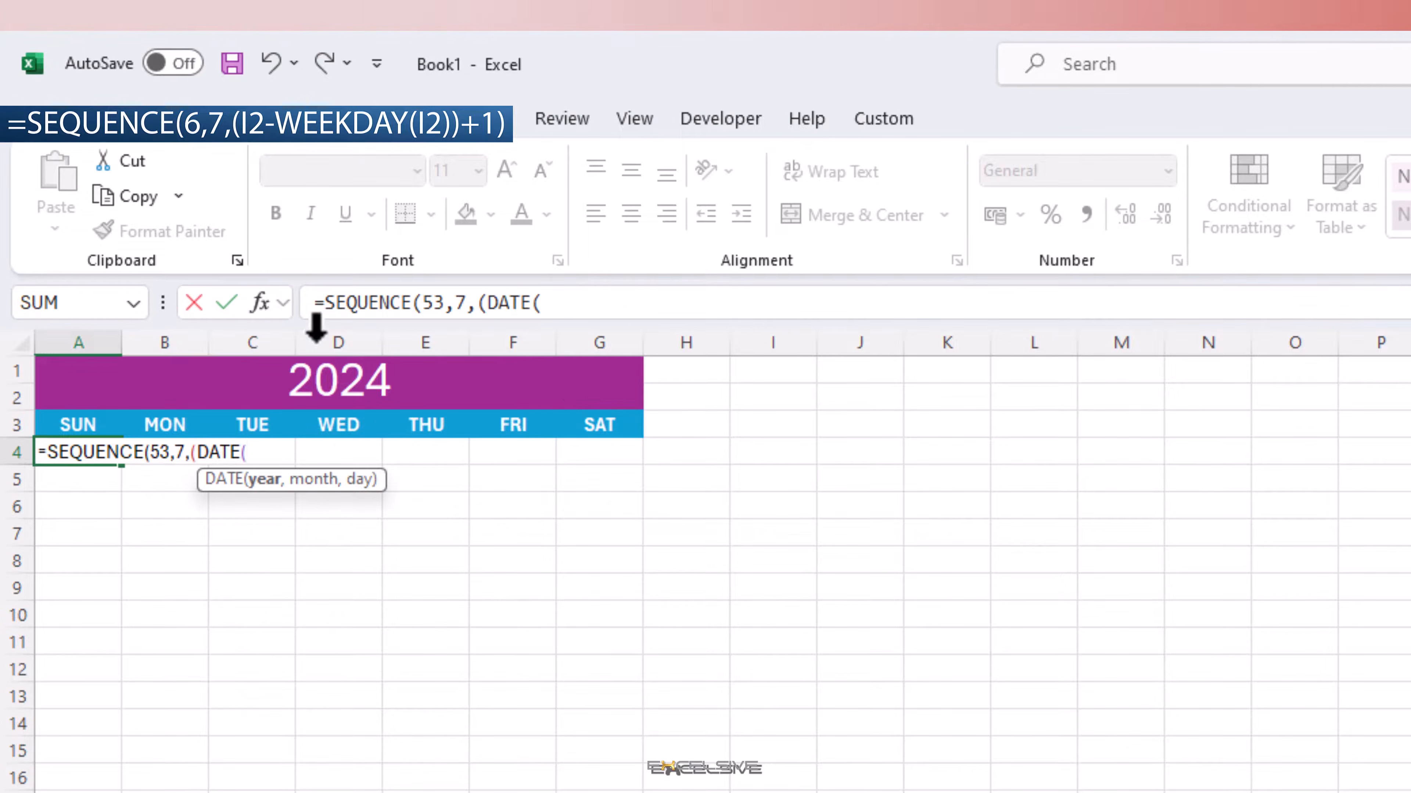
click(363, 387)
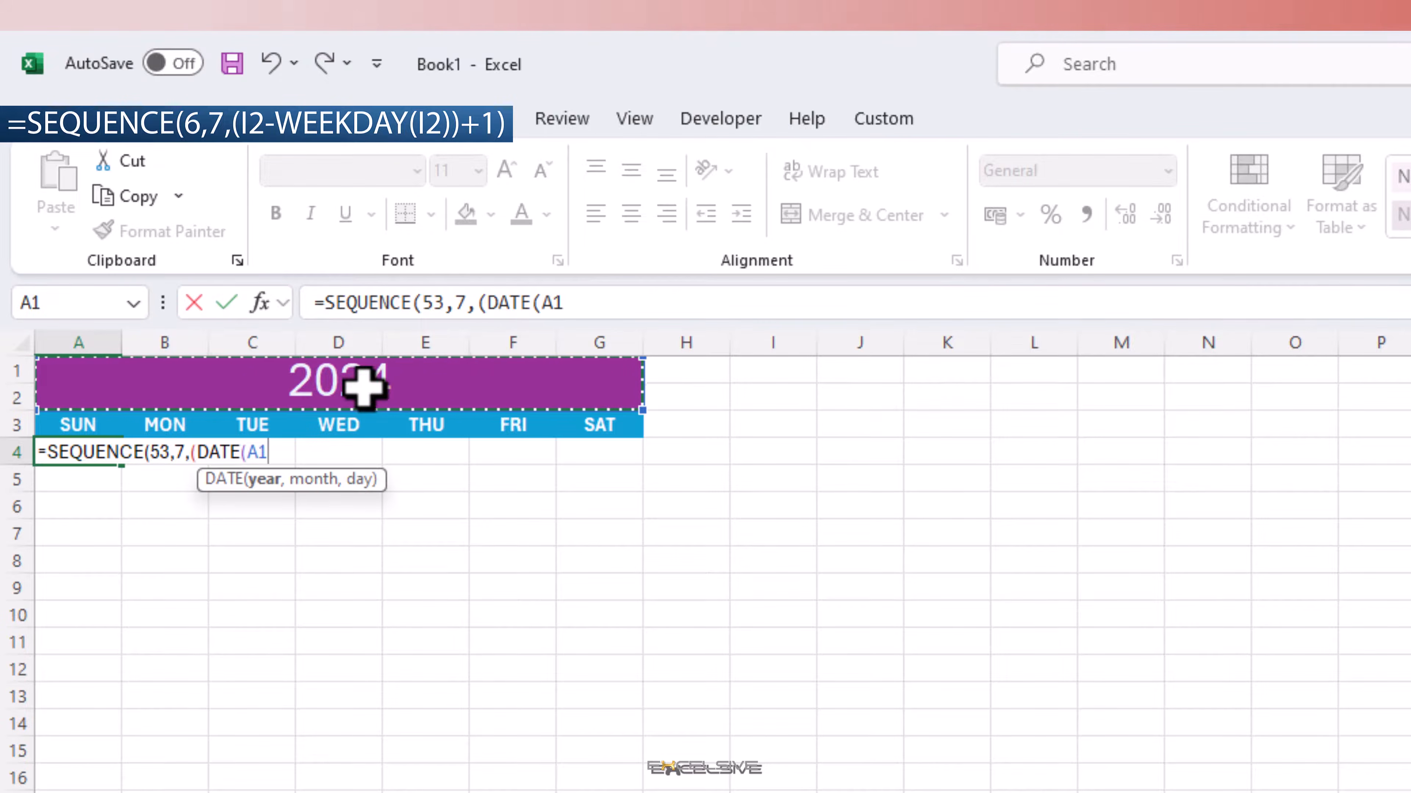
text(,1,)
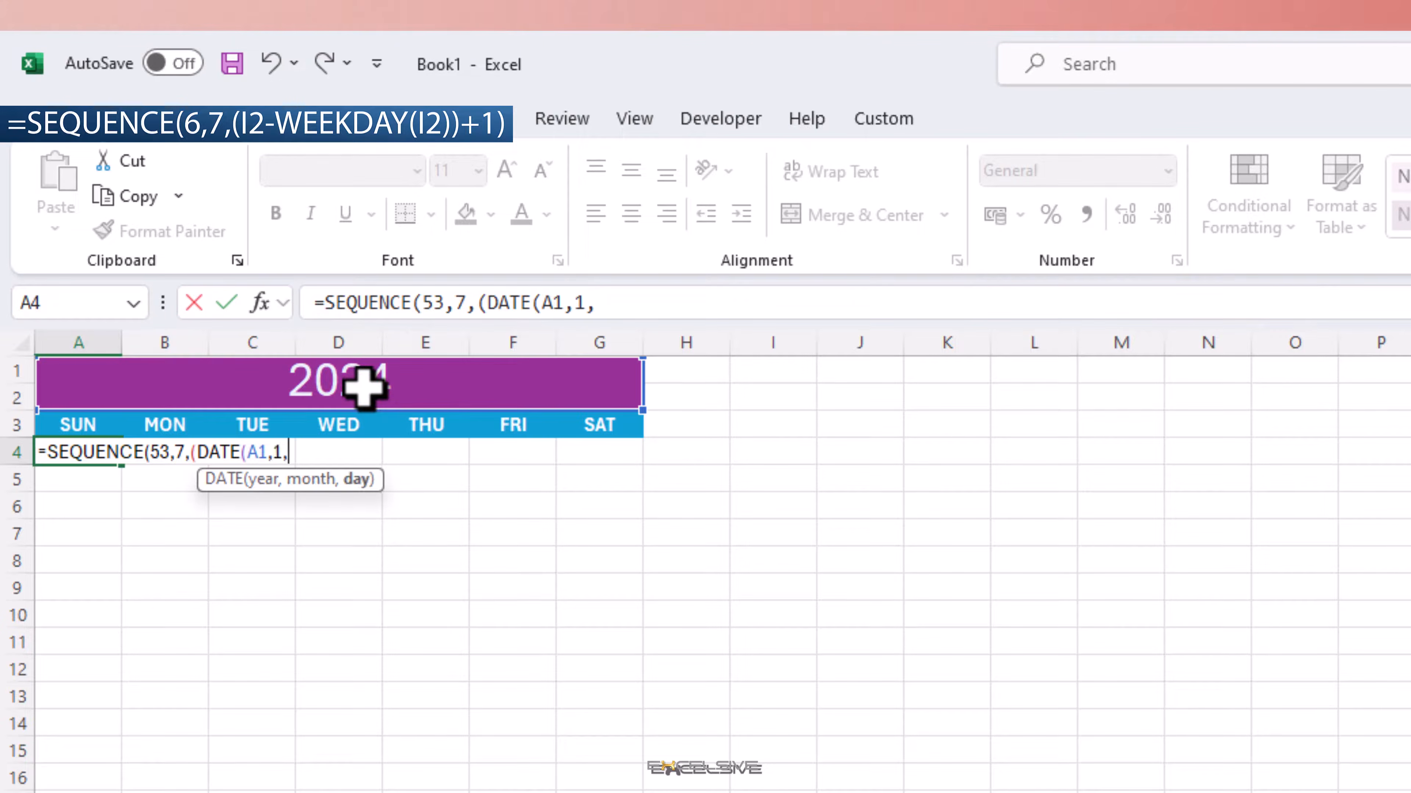
text(1)
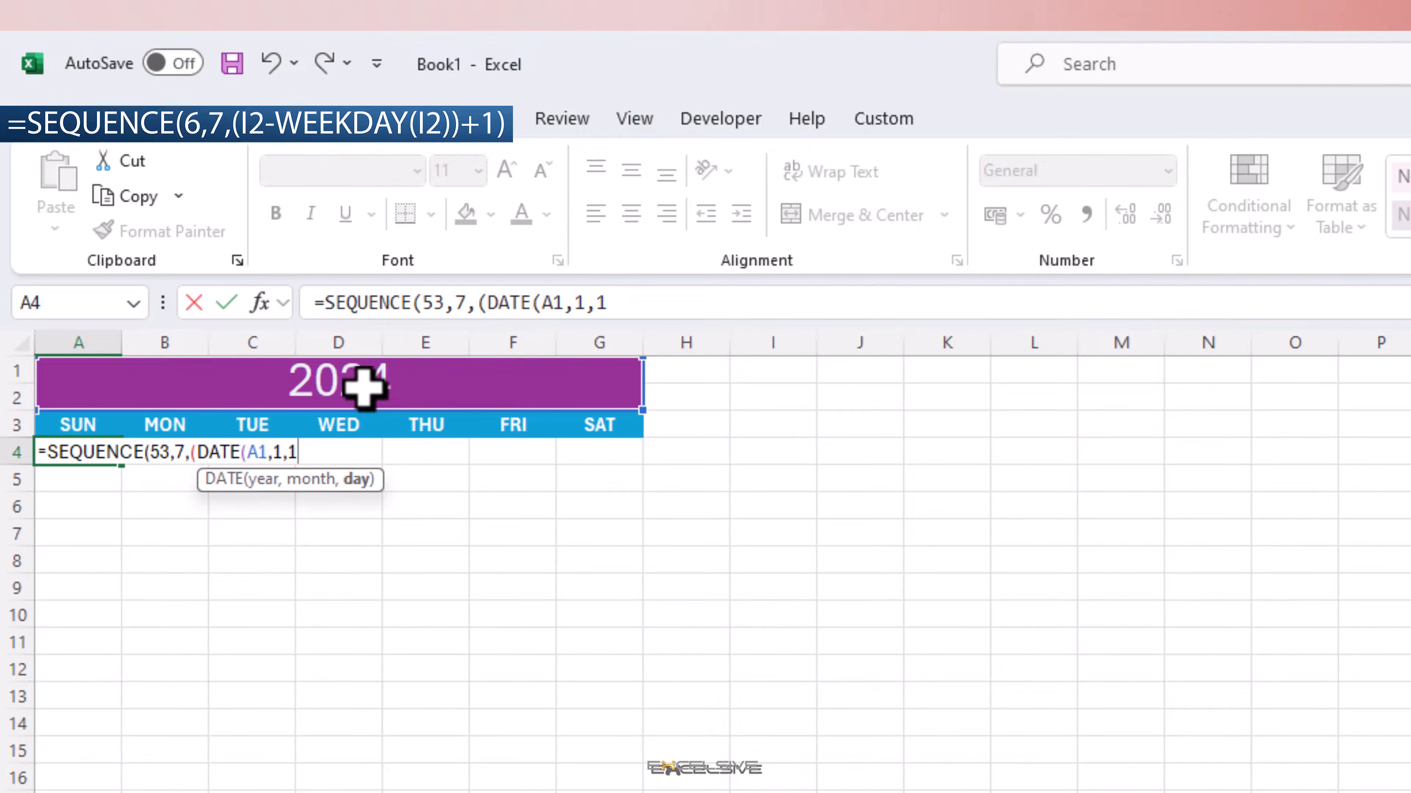
text())
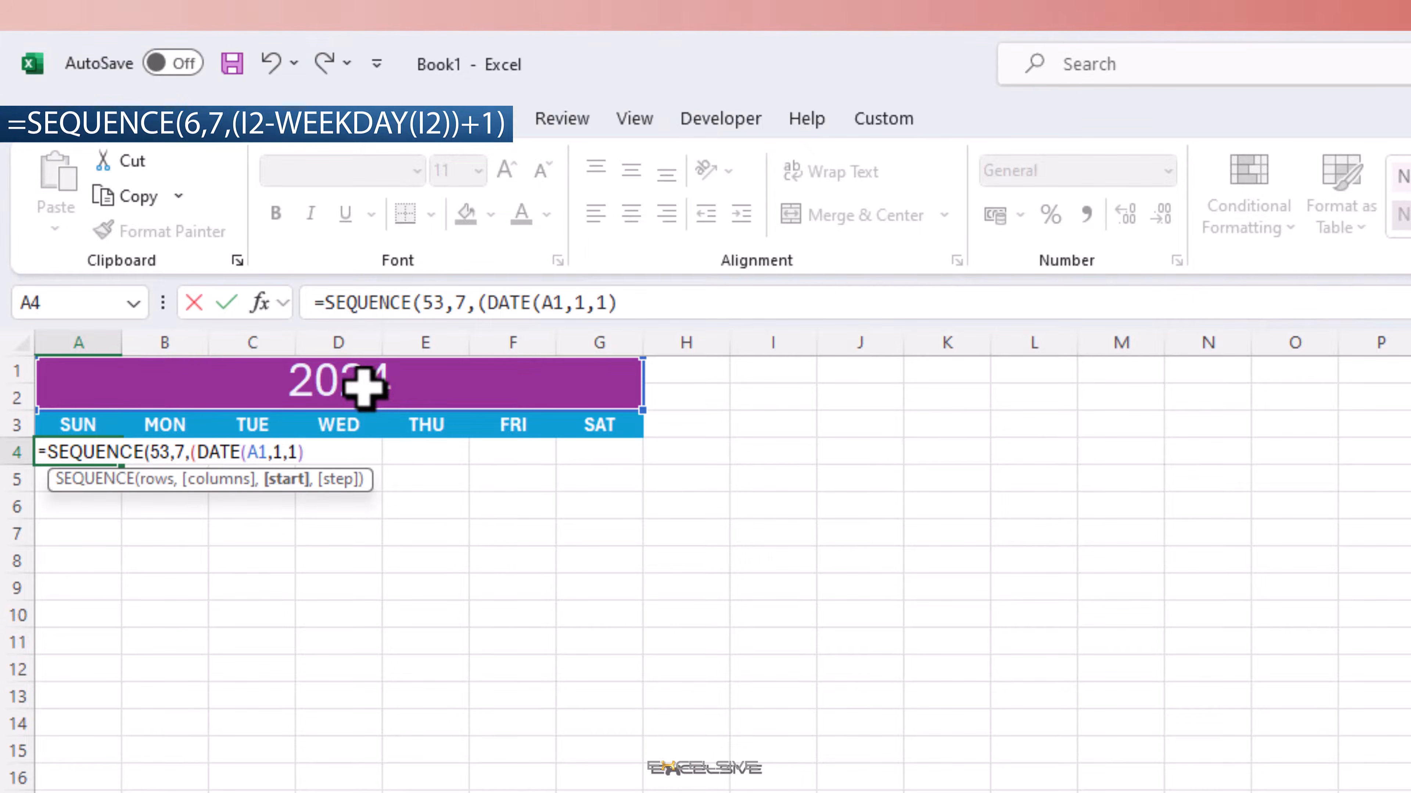
Complete the SEQUENCE start argument in A4 by subtracting WEEKDAY(DATE(A1,1,1)) and adding 1, and enter the formula
text(-weekda)
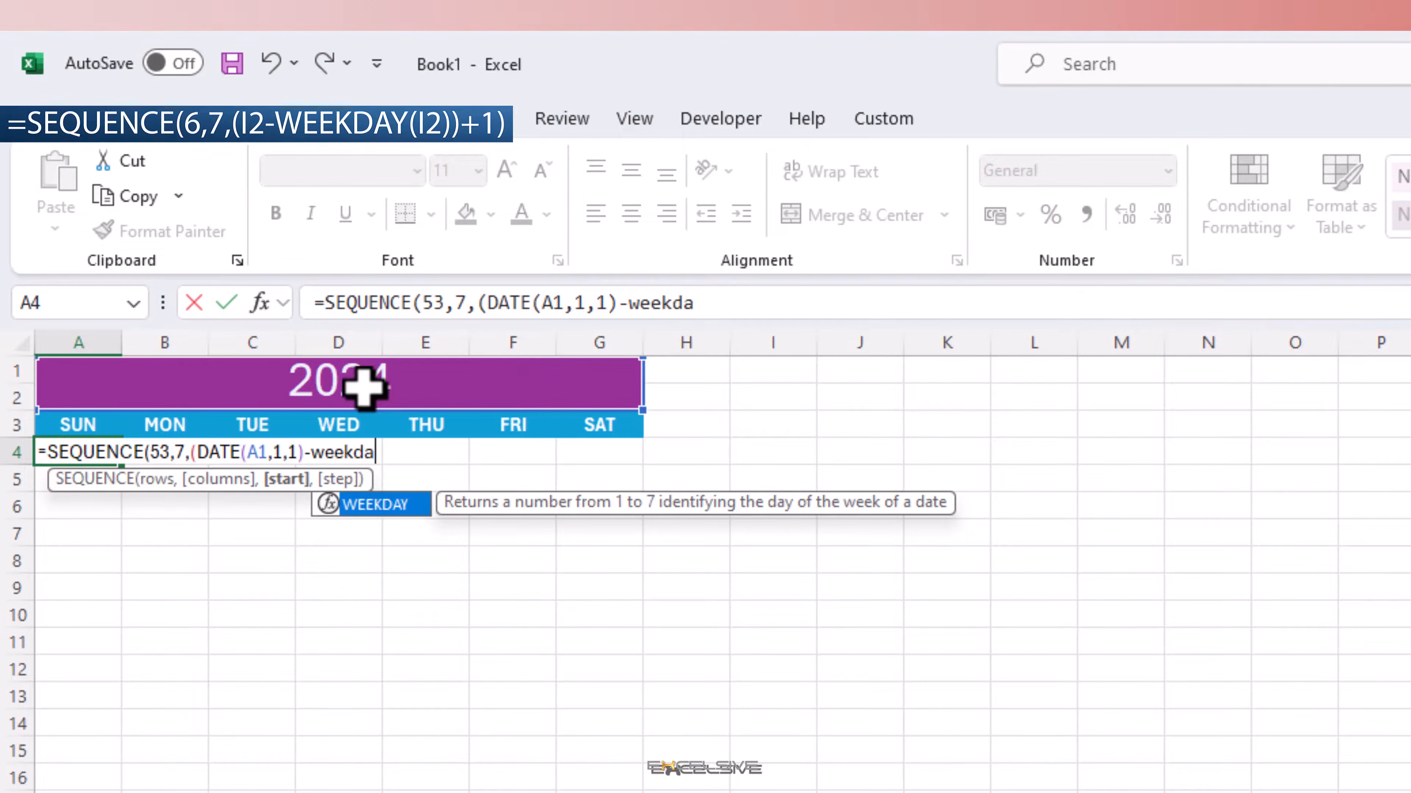
key(Tab)
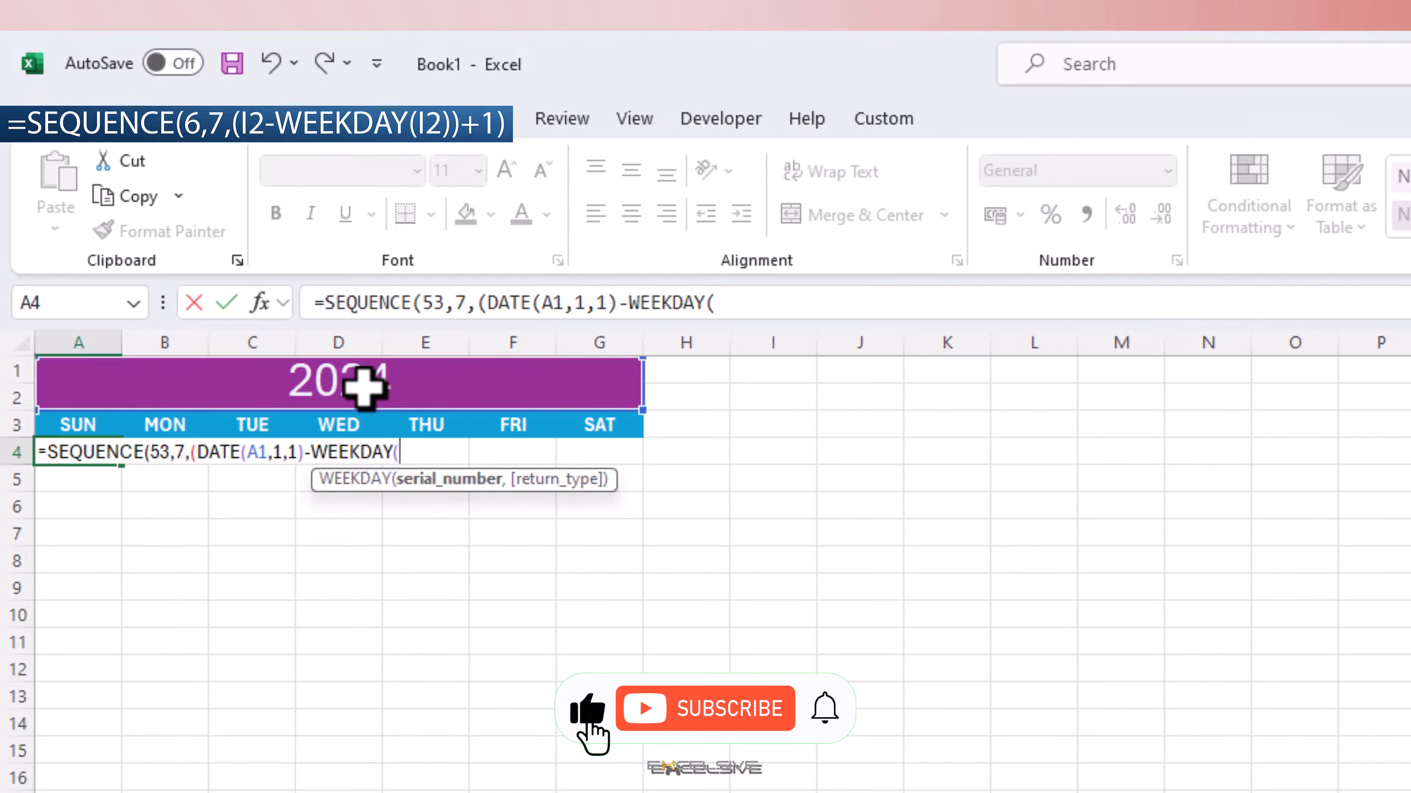
text(date)
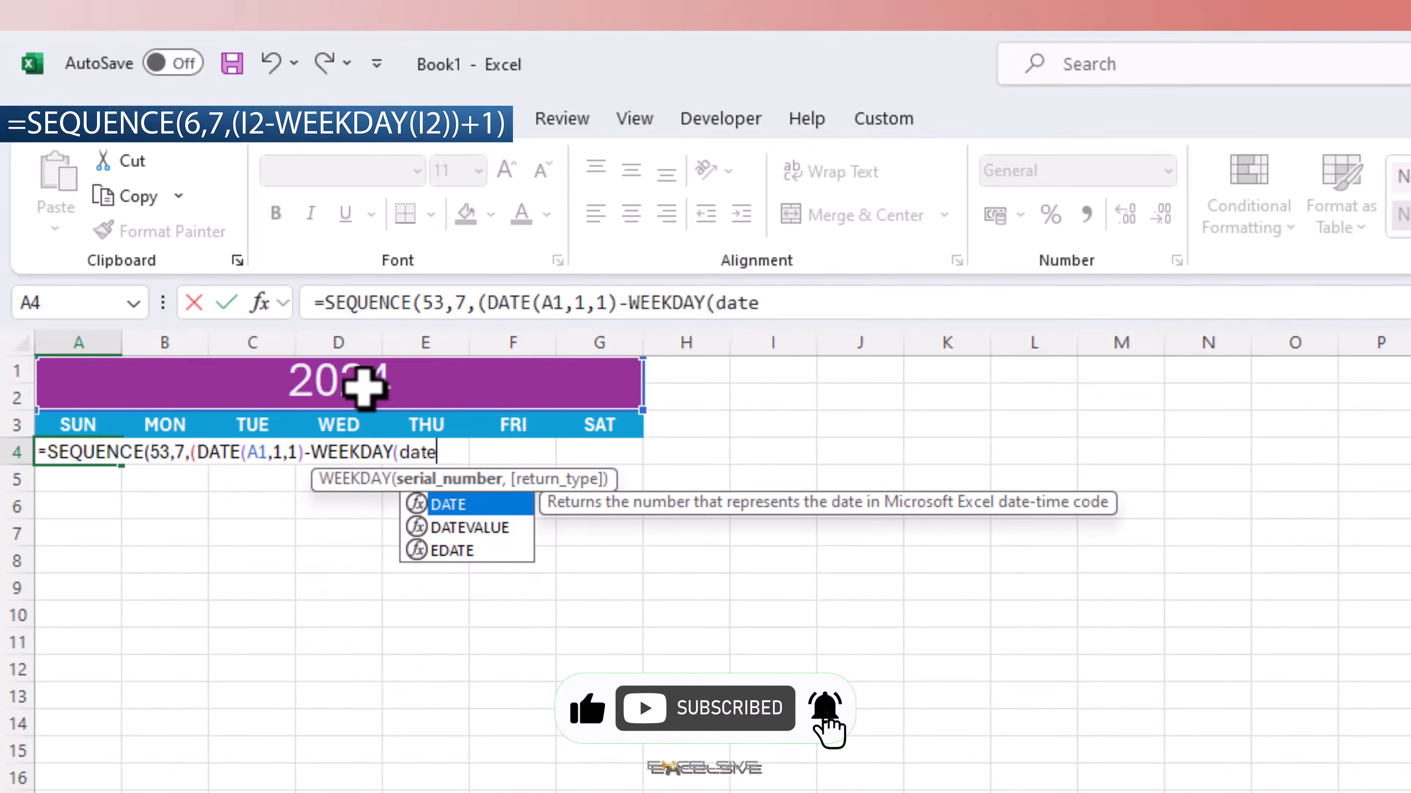
key(Tab)
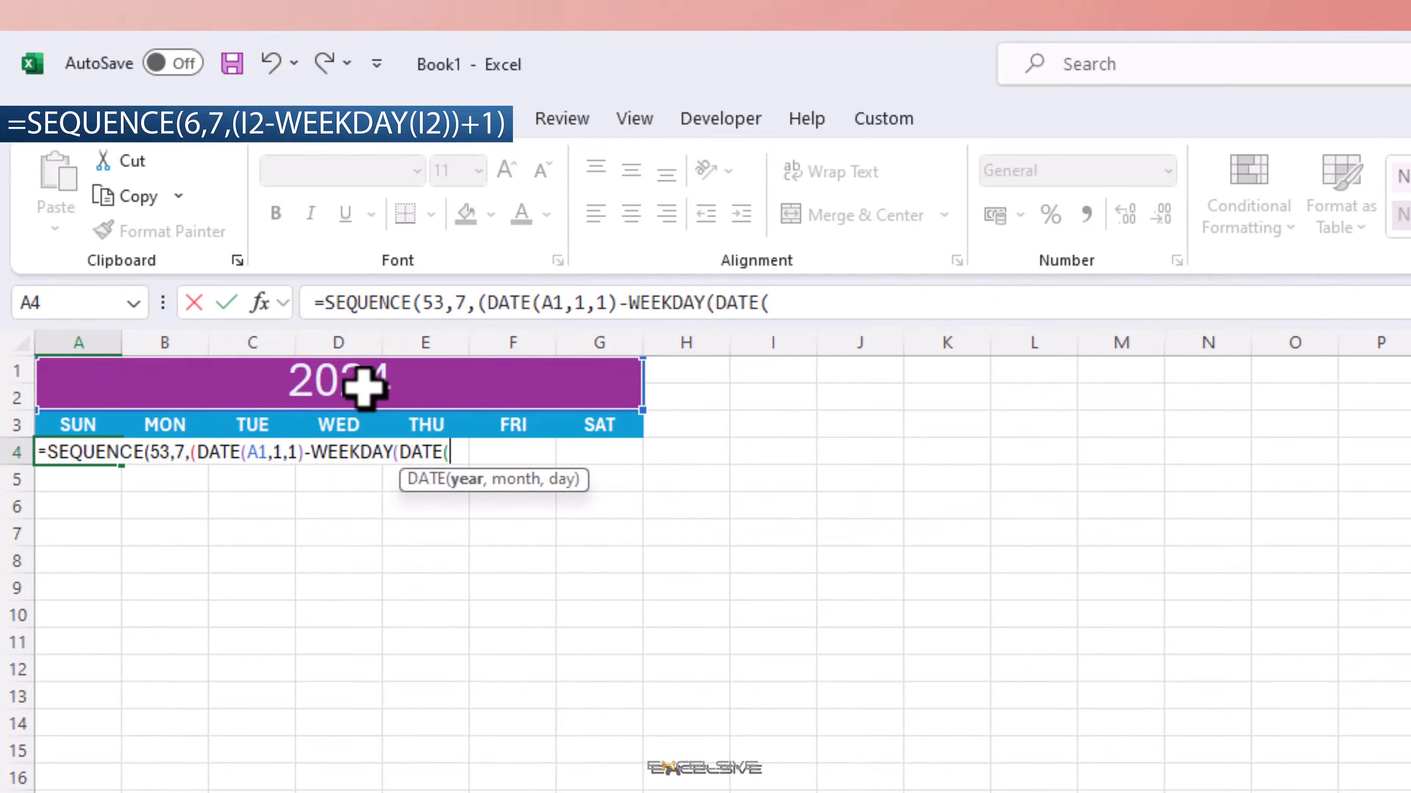
click(364, 387)
text(,)
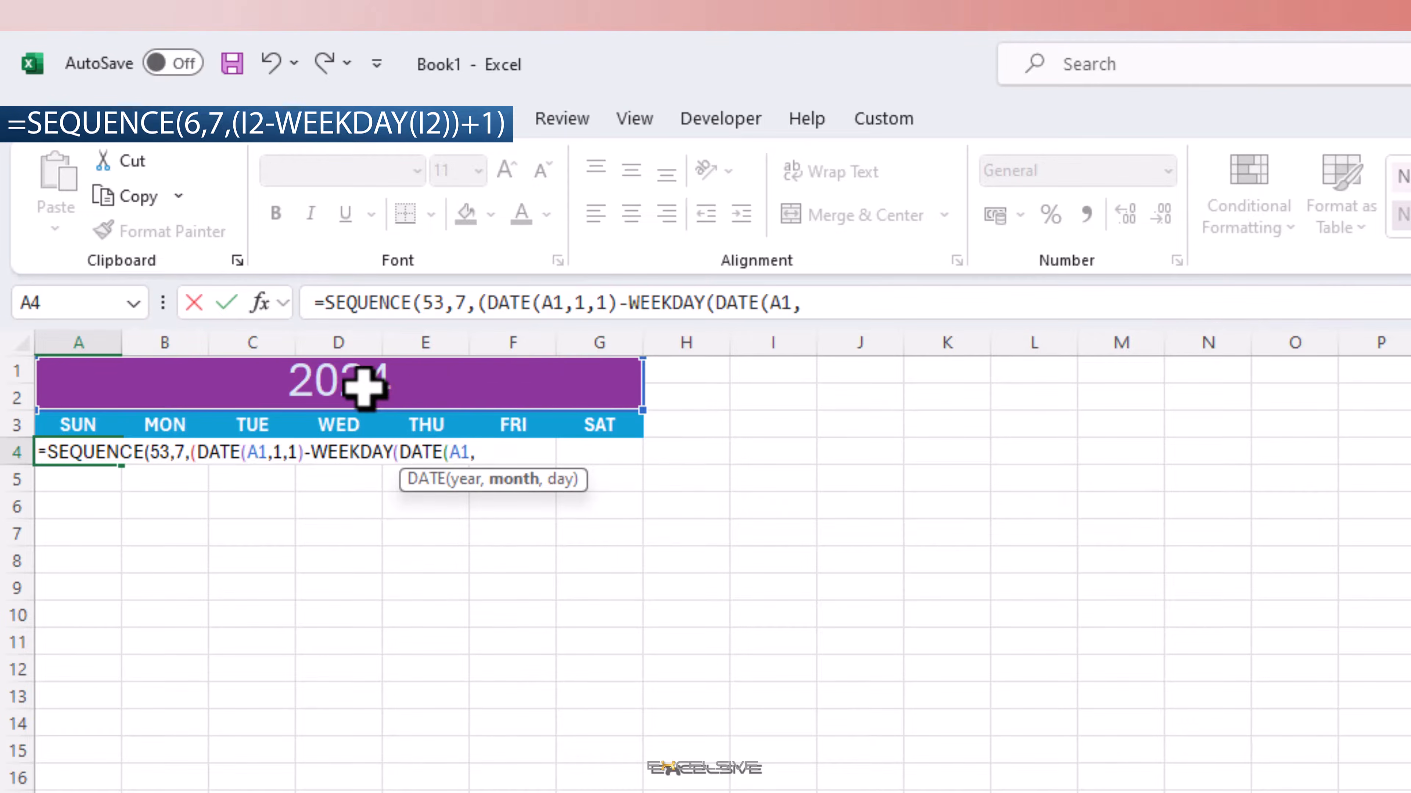
text(1,1)
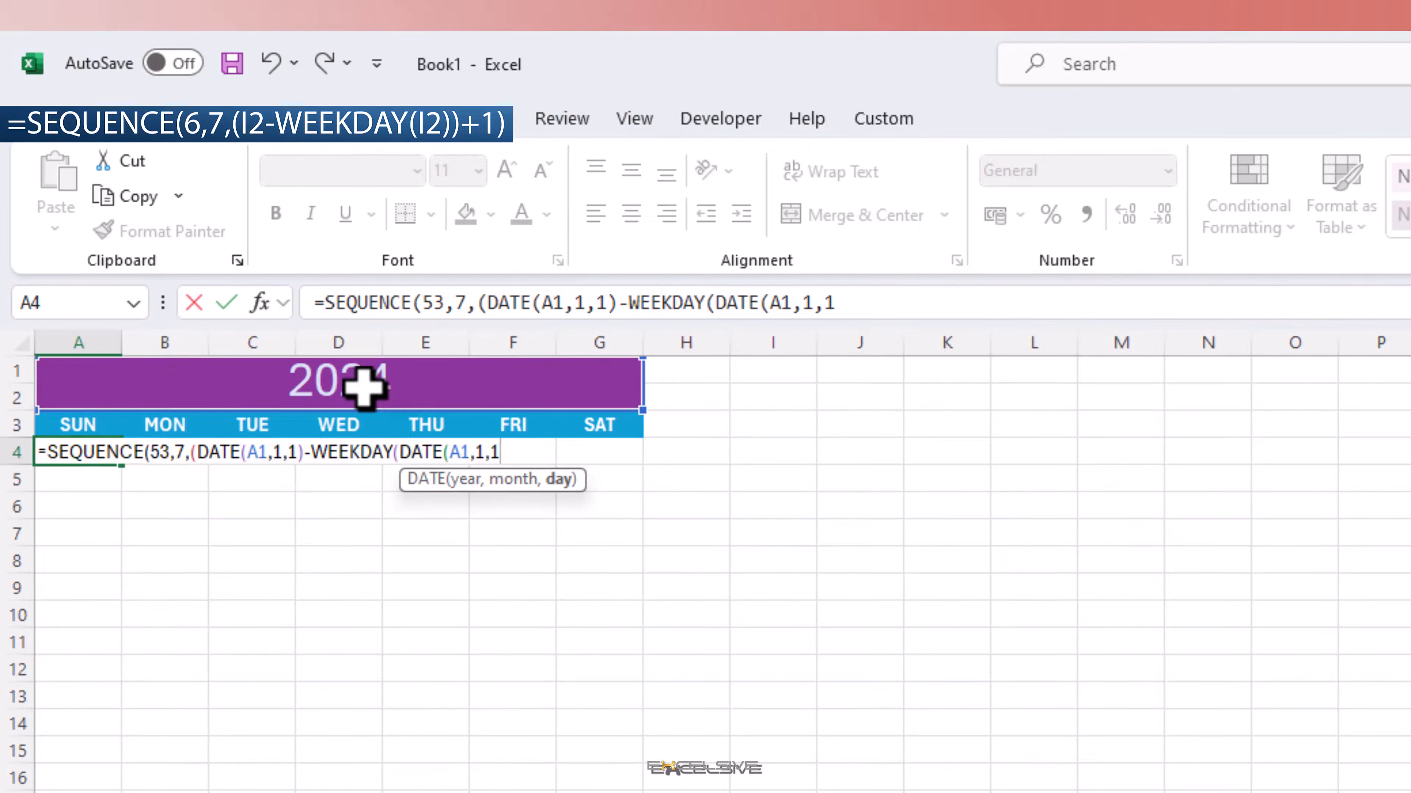
text()))
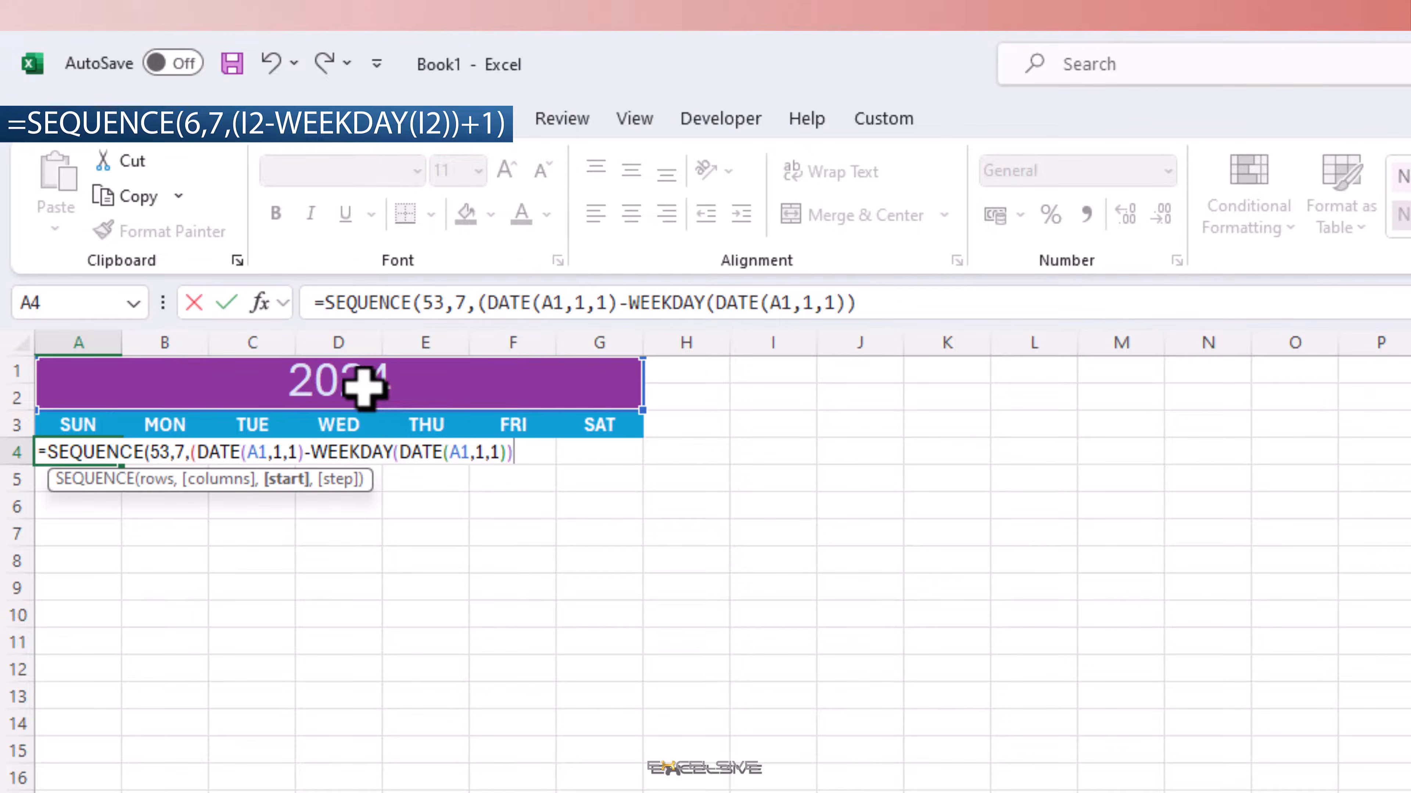
text(+1)))
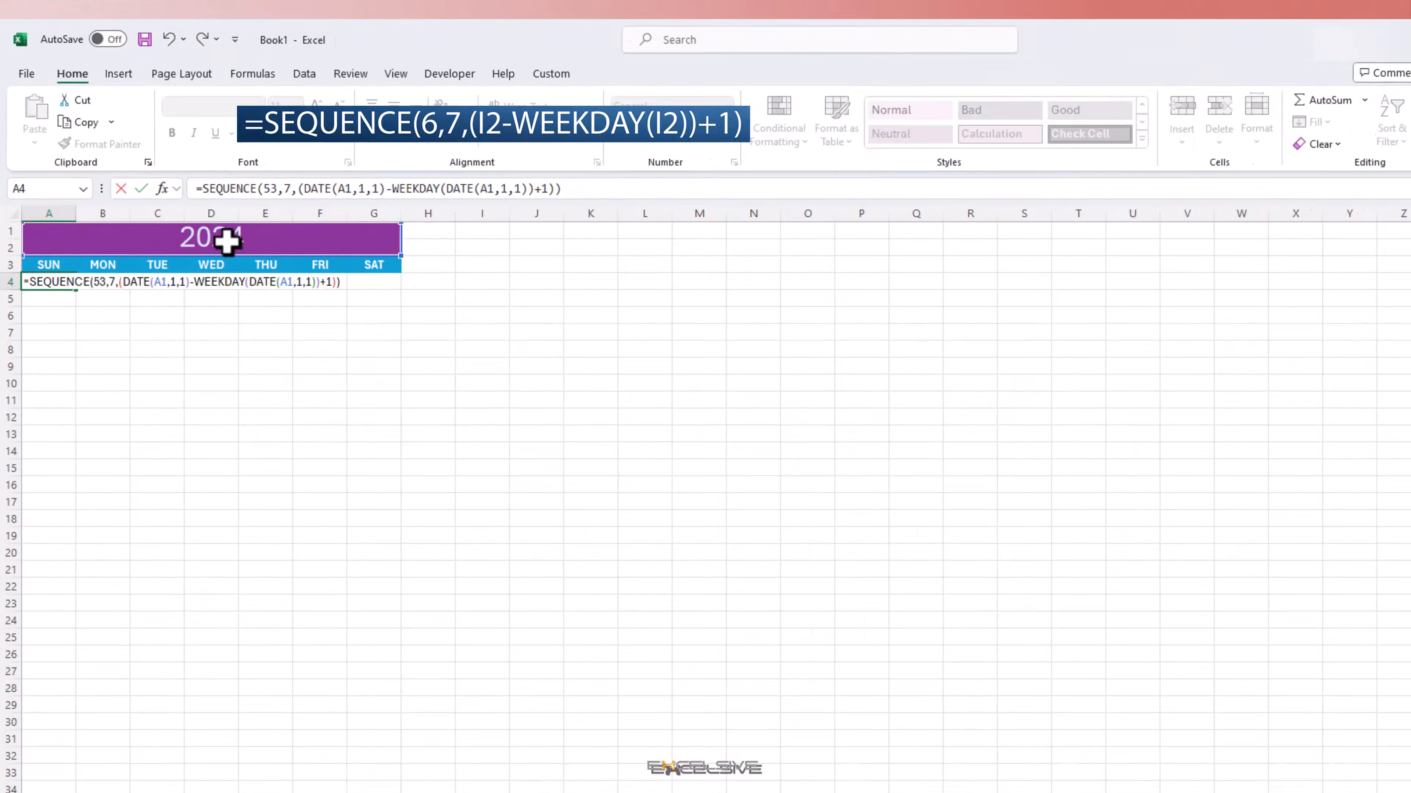
key(Return)
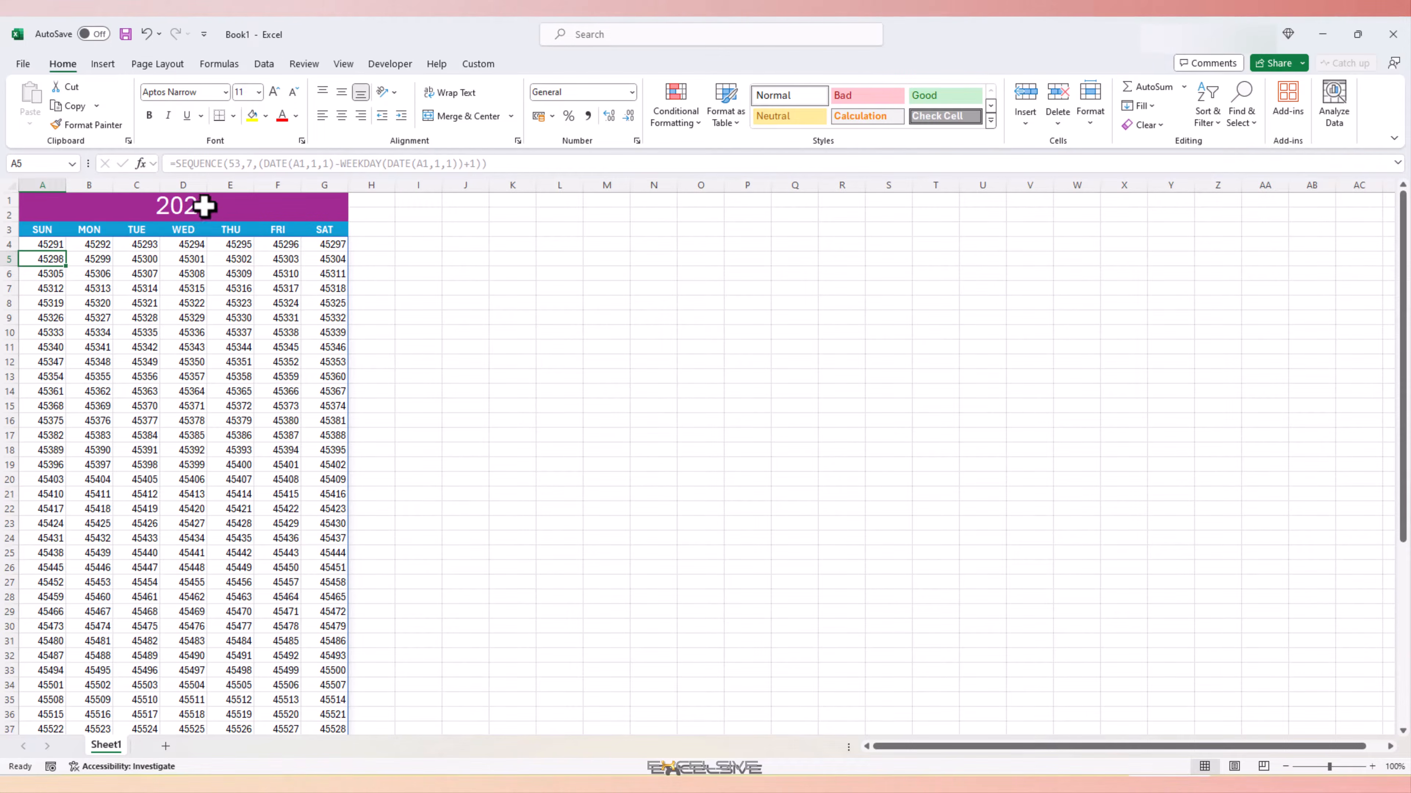
Apply the custom number format dd-mmm to the generated dates in A4:G56 and center them in their cells
click(53, 243)
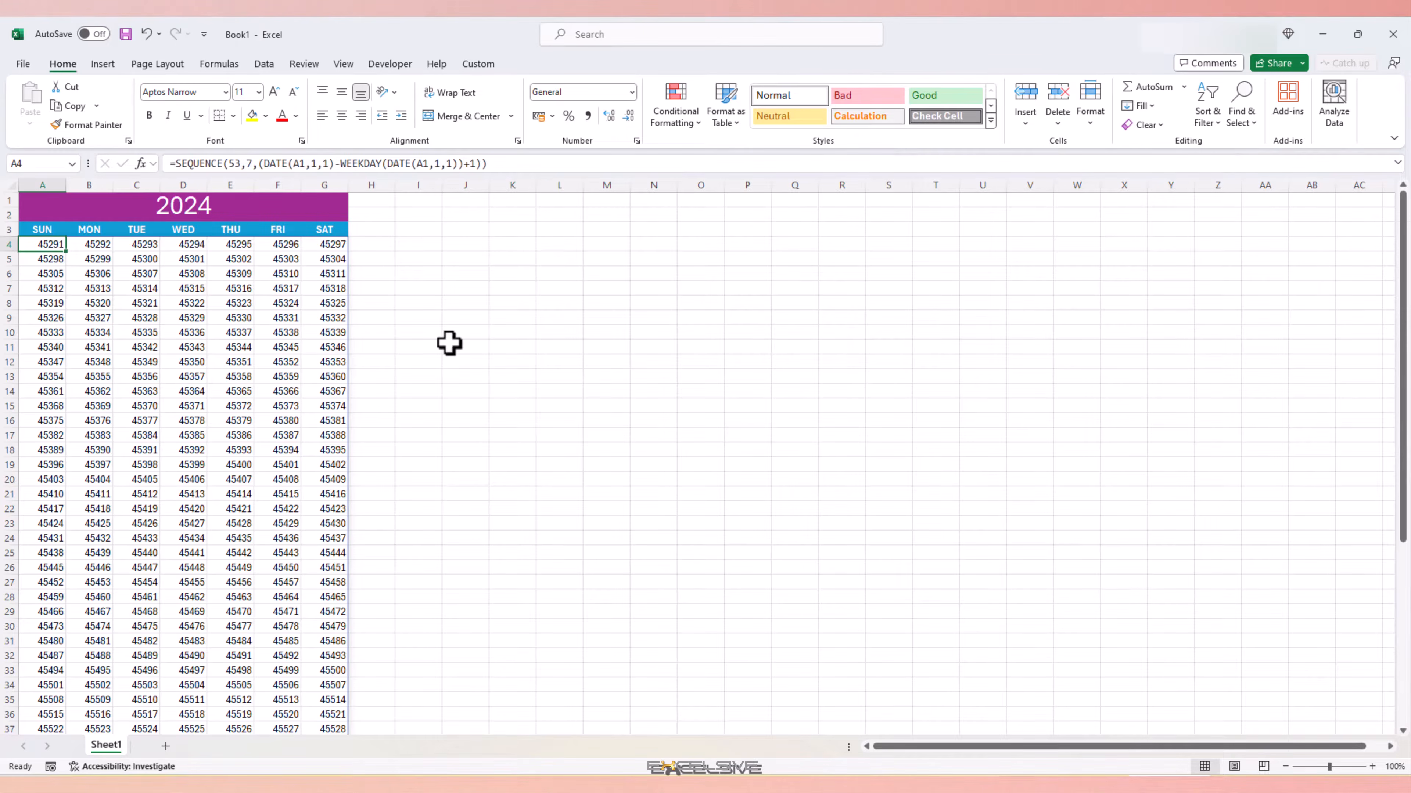
key(ctrl+shift+Right)
key(ctrl+shift+Down)
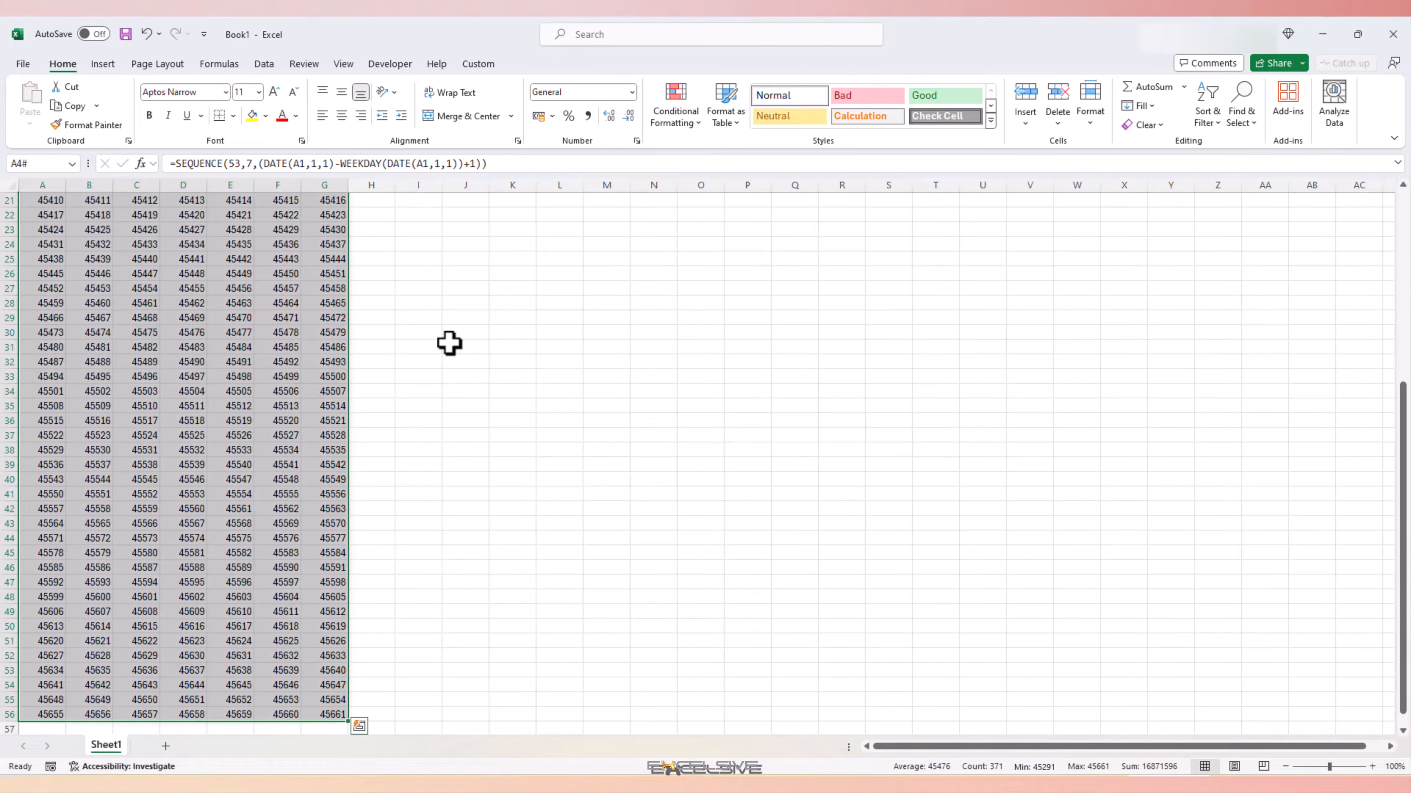
scroll(450, 343, up, 7)
key(ctrl+1)
click(542, 215)
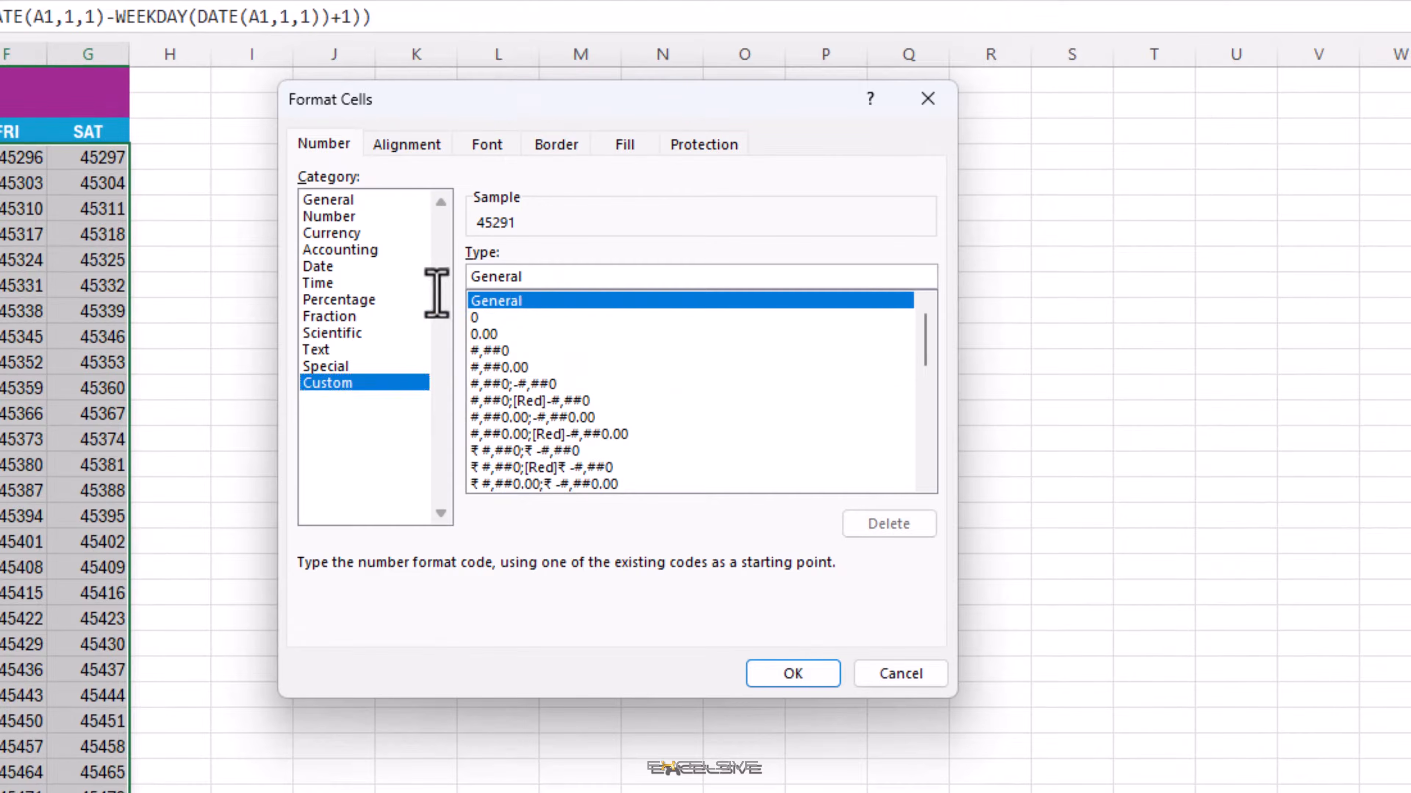
text(dd-mm)
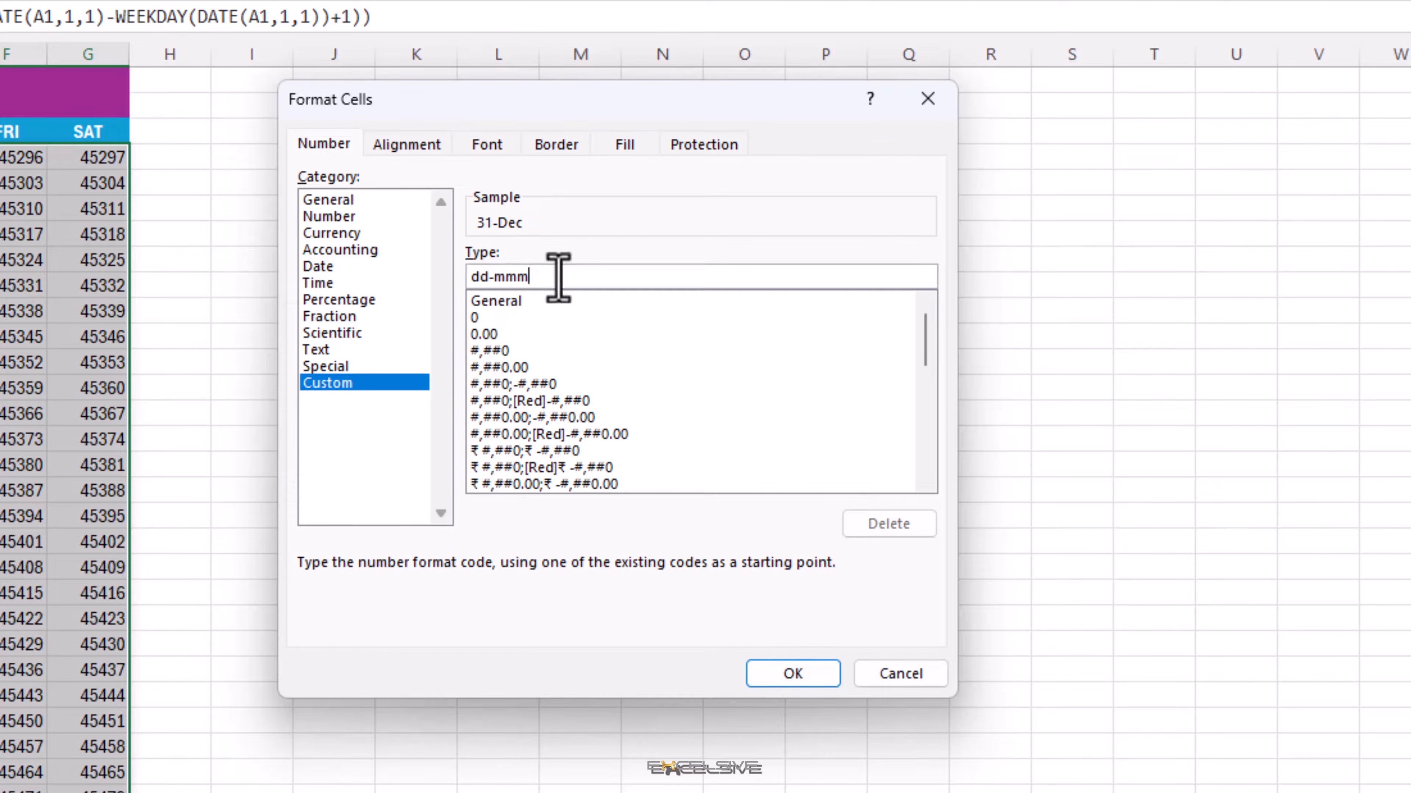
text(m)
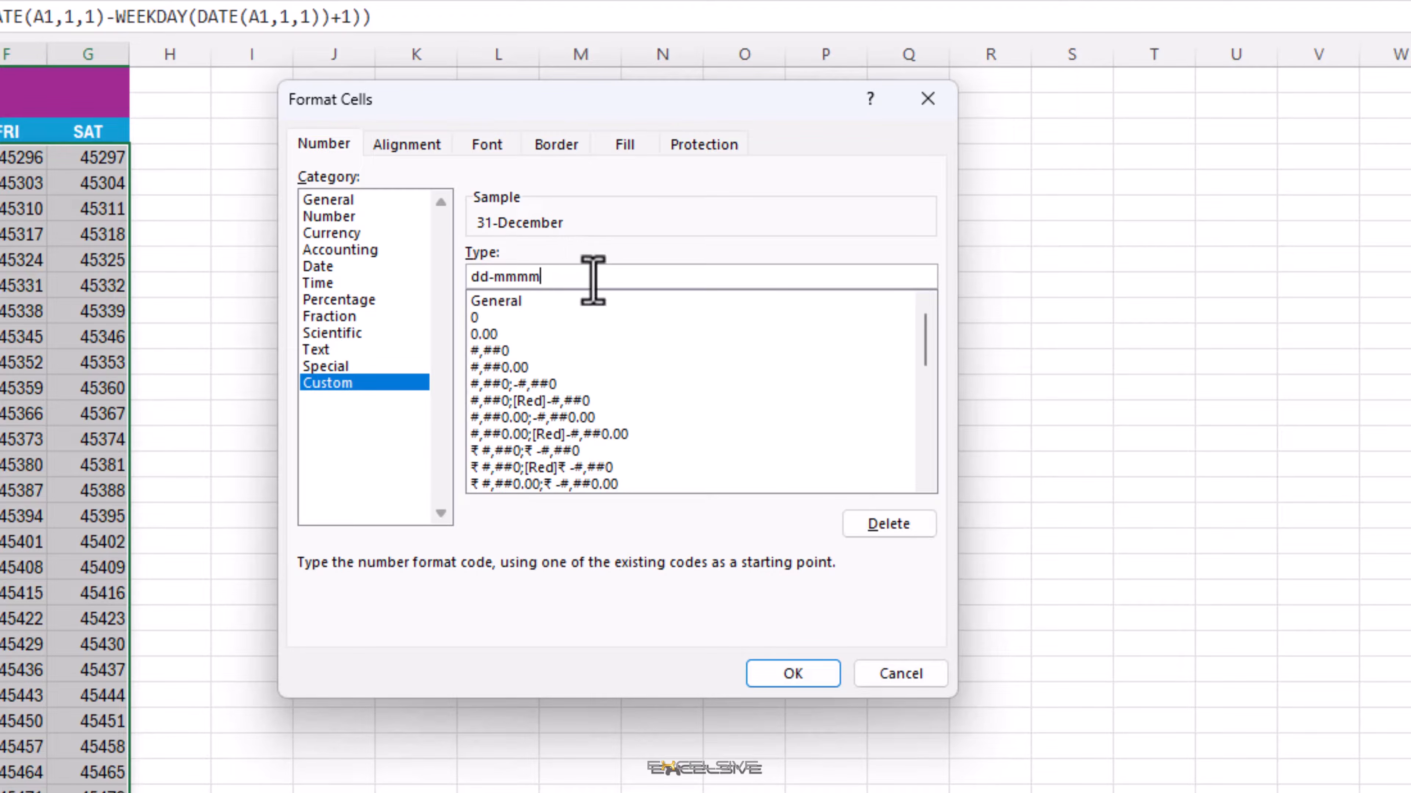
key(BackSpace)
click(794, 680)
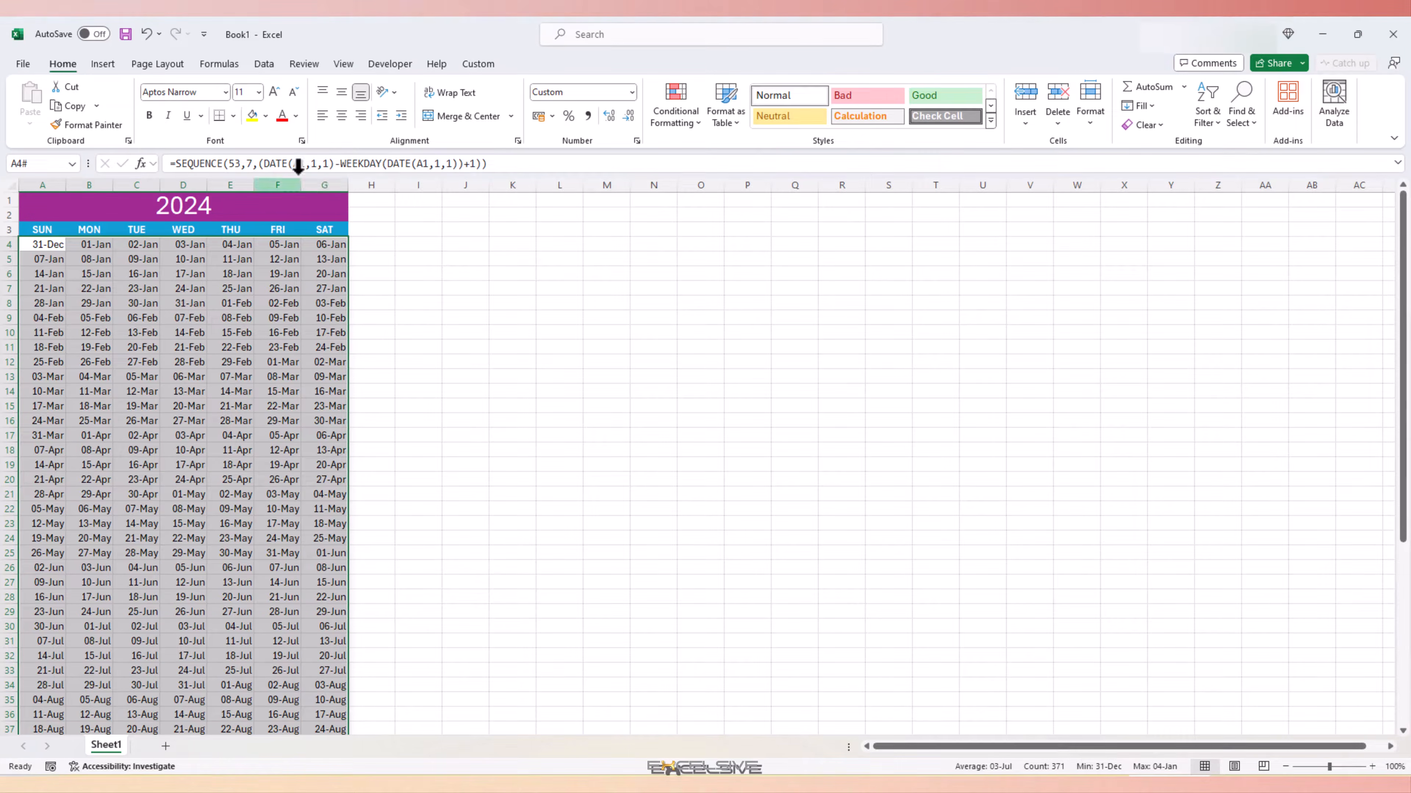
click(340, 116)
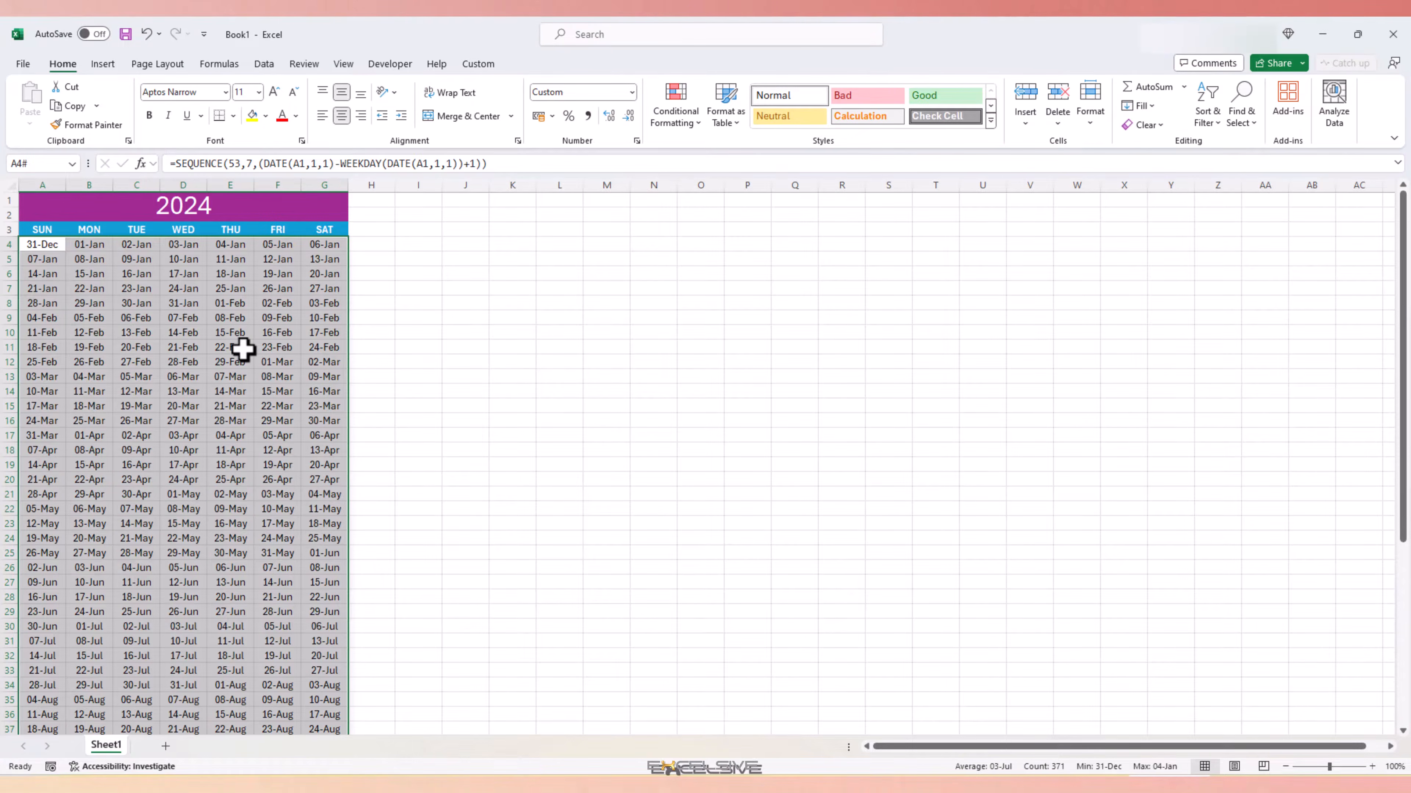
Check the print preview of the calendar and return to the worksheet
click(201, 345)
key(ctrl+p)
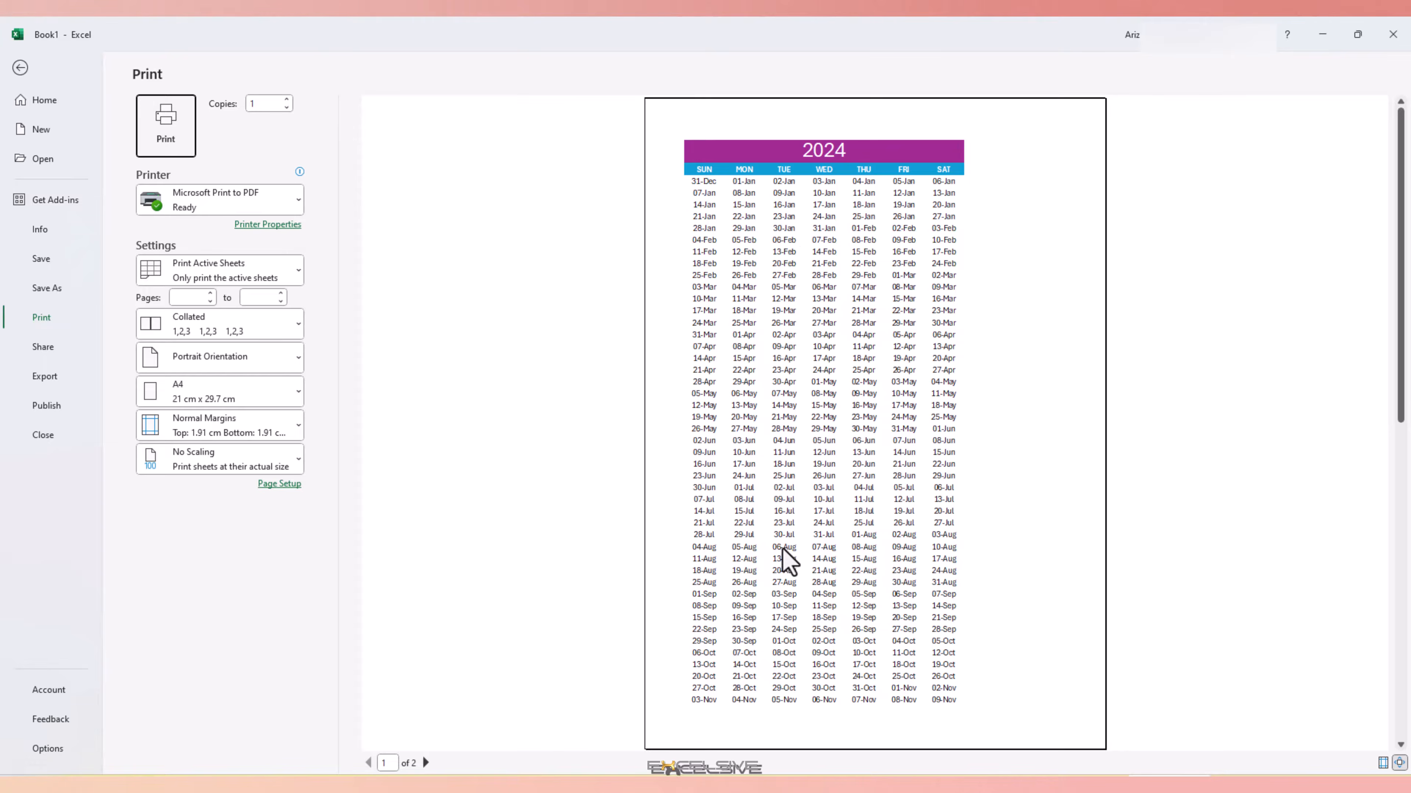
key(Escape)
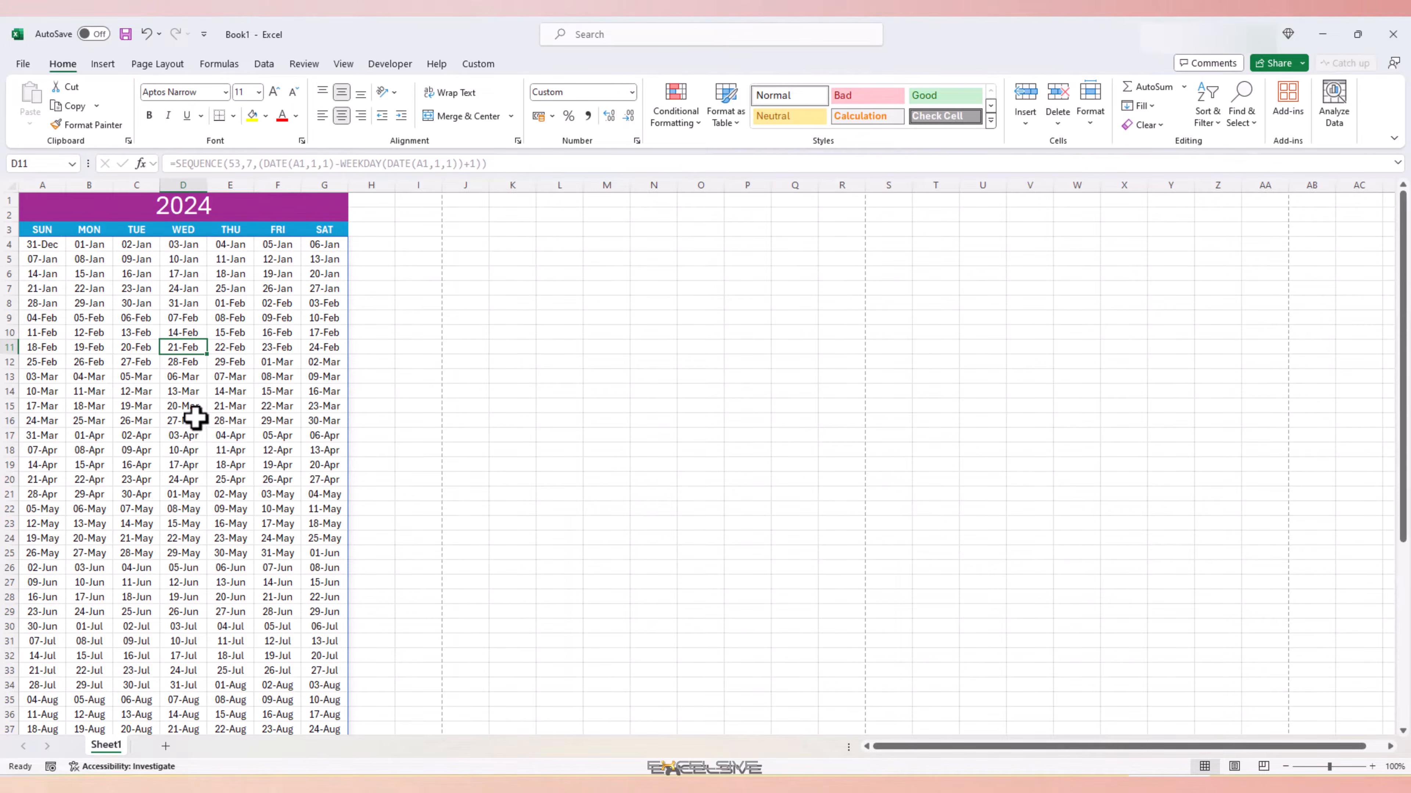
Examine the first and last date rows of the calendar for days belonging to adjacent years
click(38, 245)
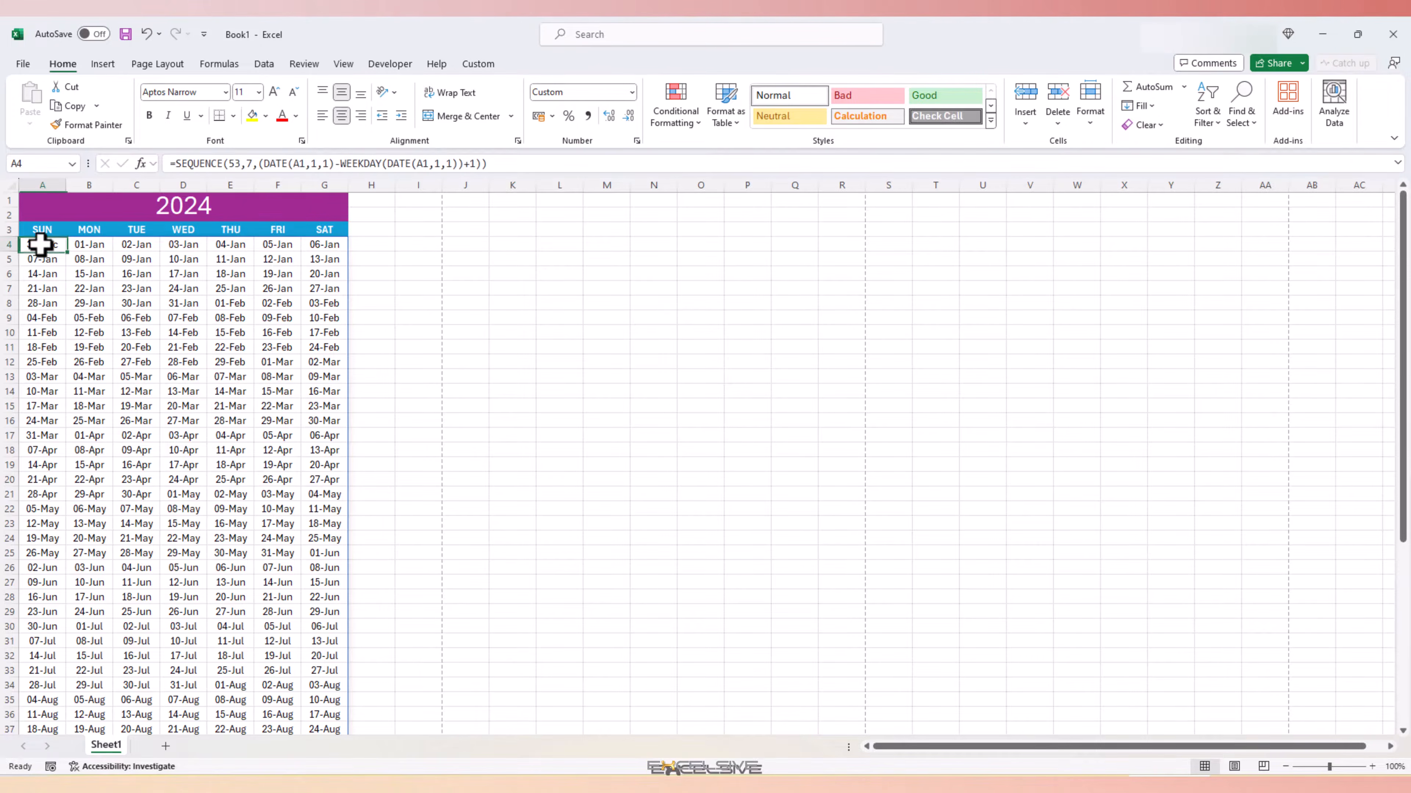
scroll(289, 439, down, 8)
scroll(280, 533, down, 2)
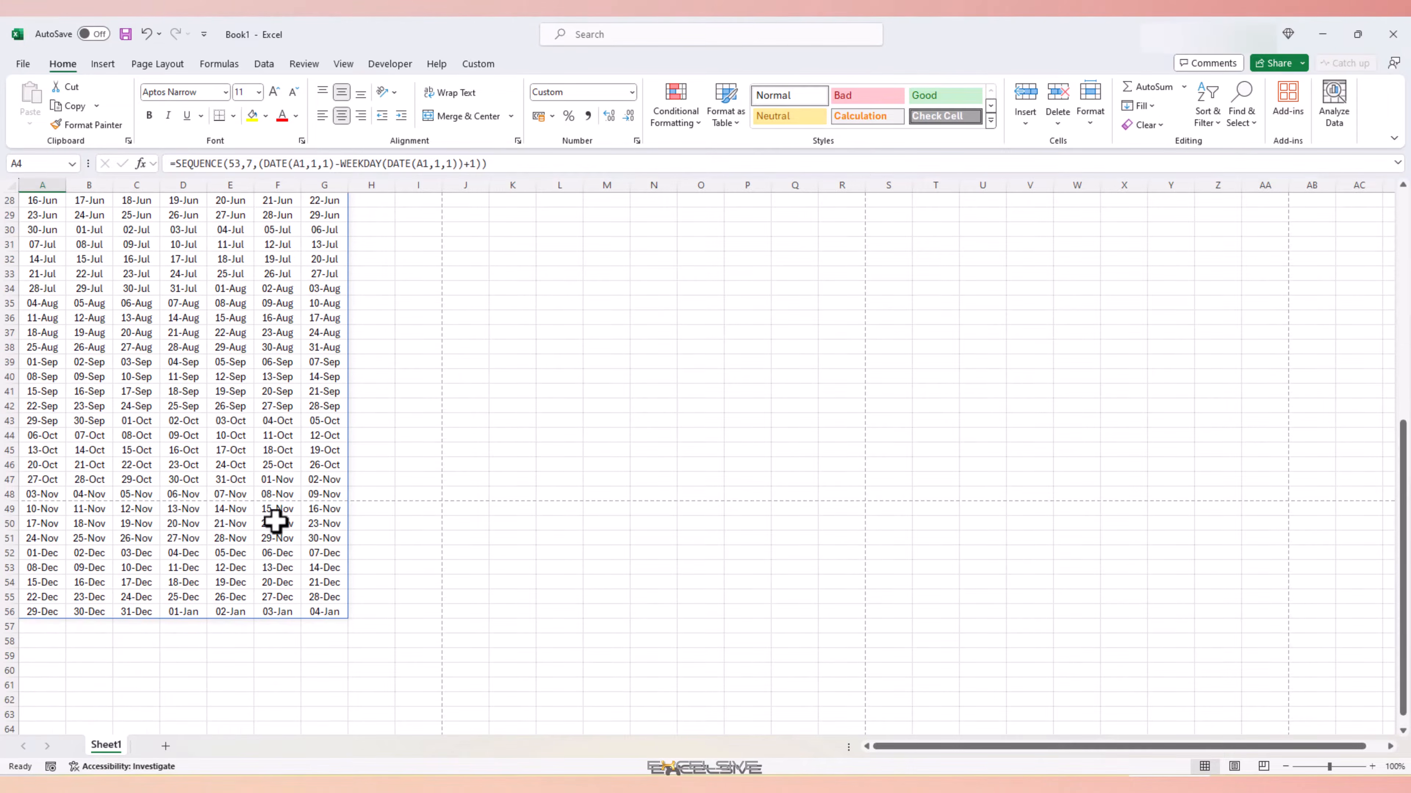
scroll(275, 528, up, 10)
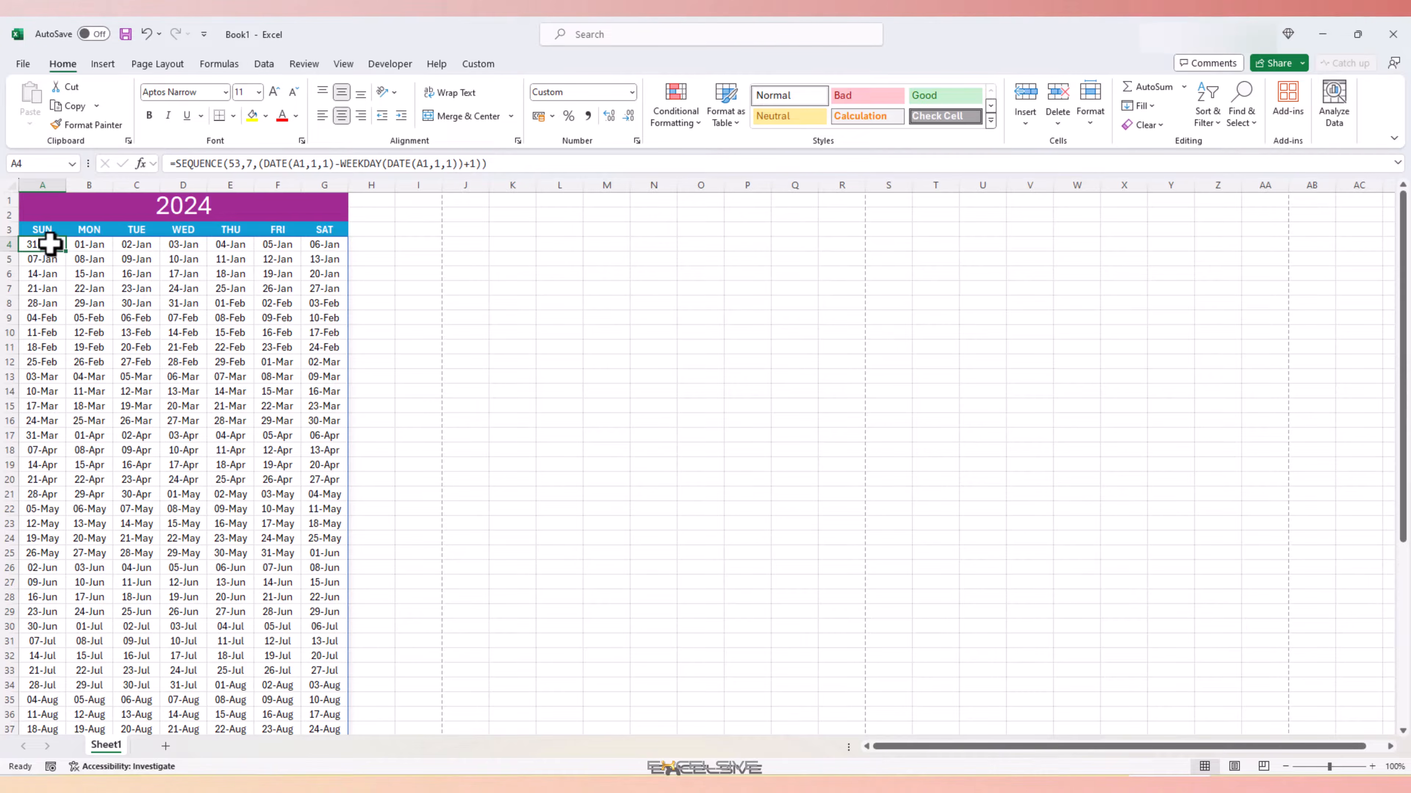
scroll(193, 442, down, 8)
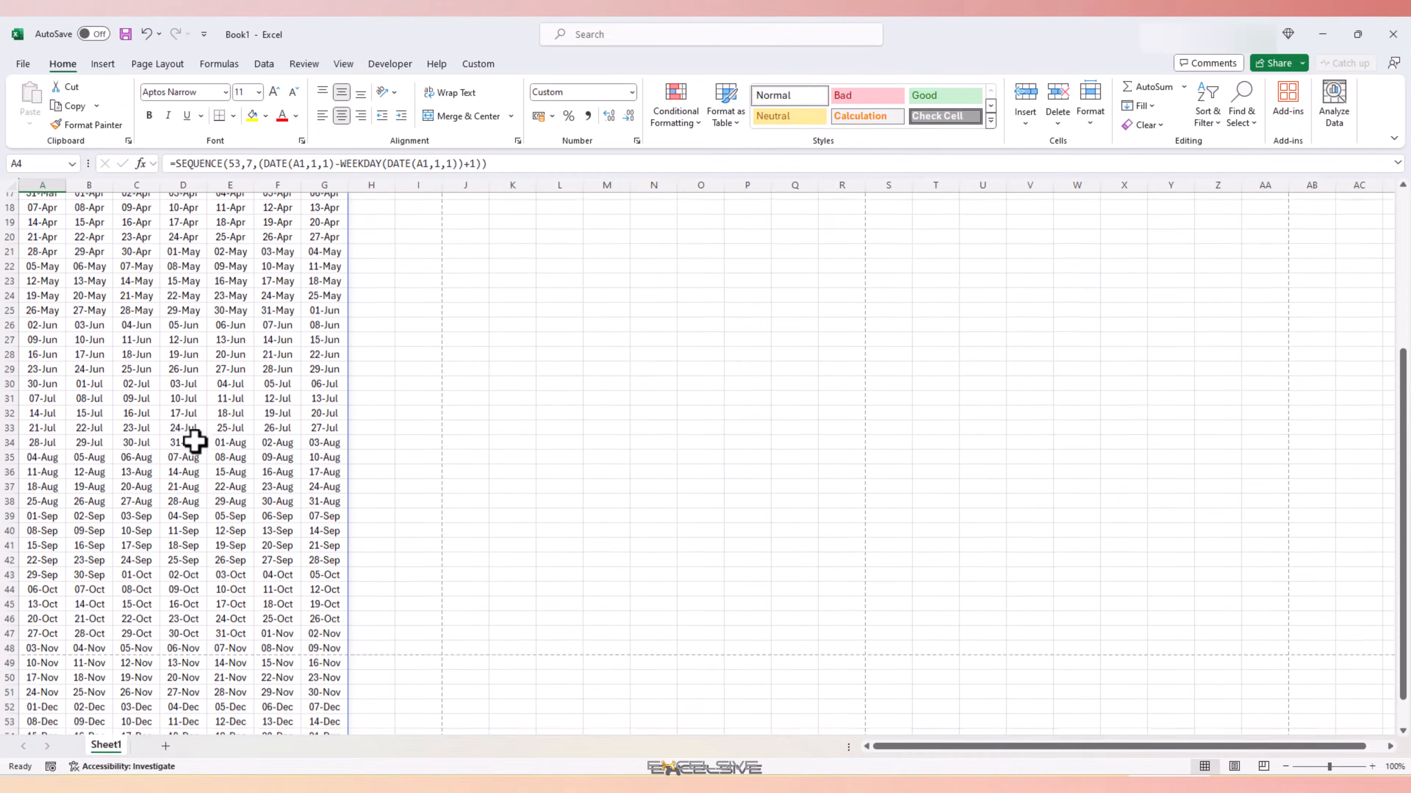
drag(186, 656, 325, 658)
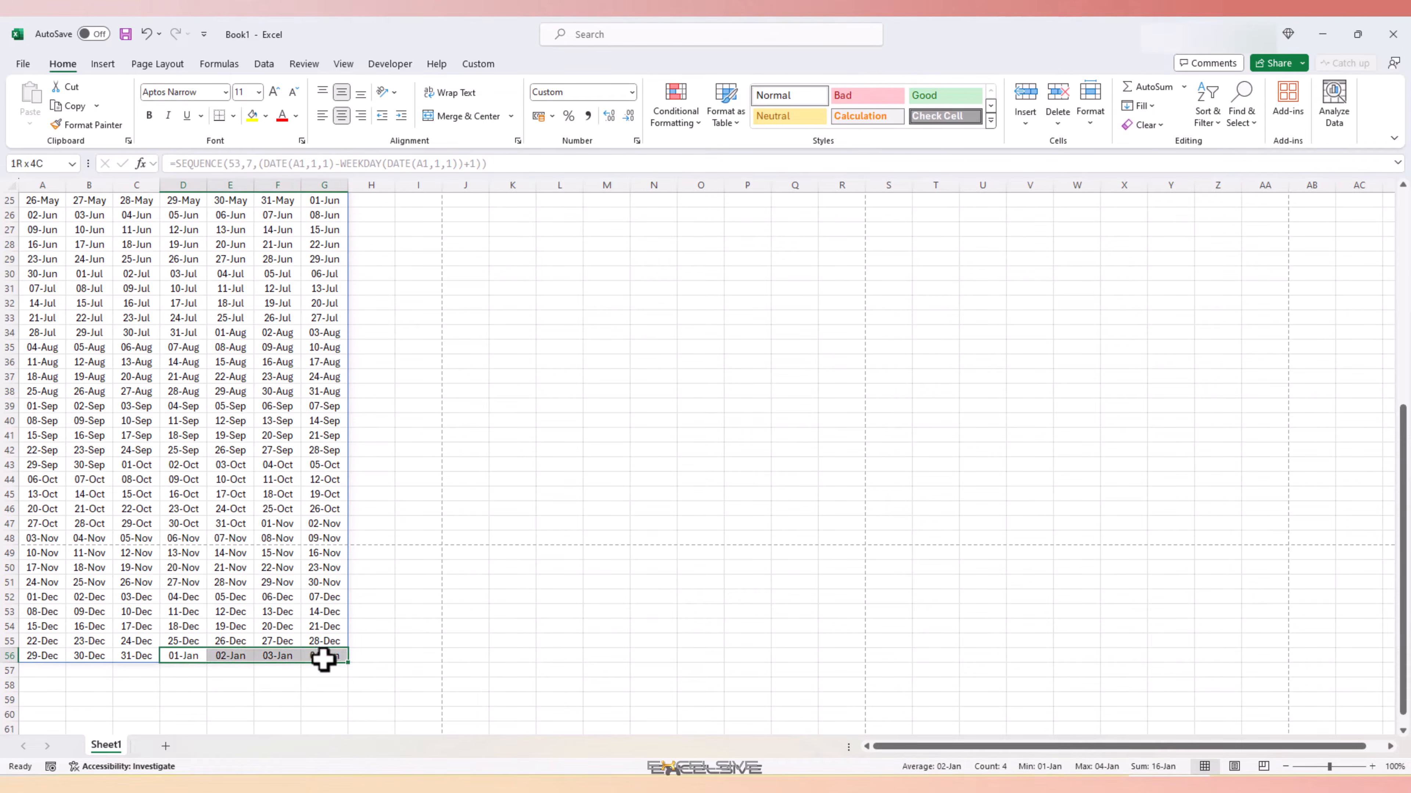
scroll(261, 475, up, 8)
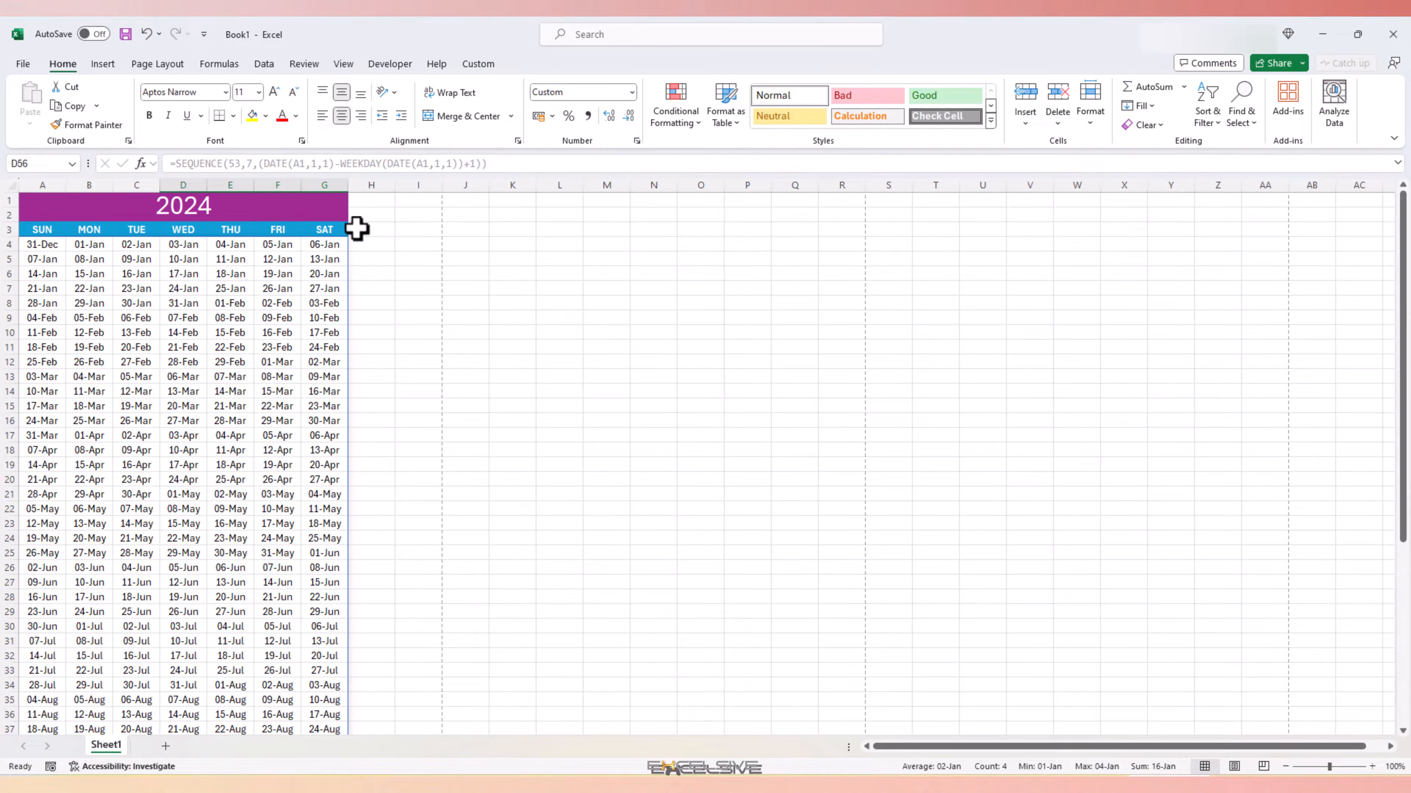
click(194, 229)
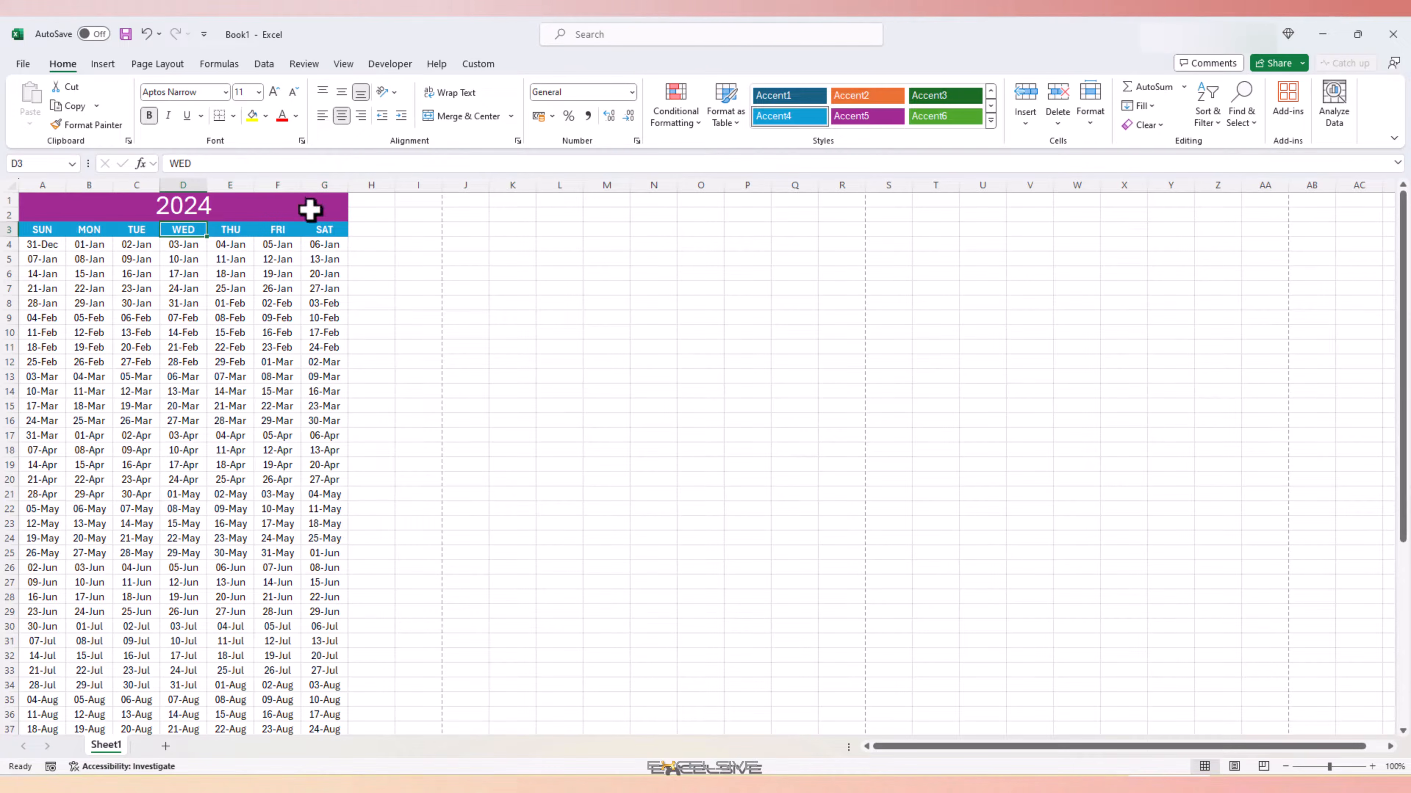
Create a formula-based conditional formatting rule for the dates in A4:G56 using =$A$1<>year(A4)
click(51, 247)
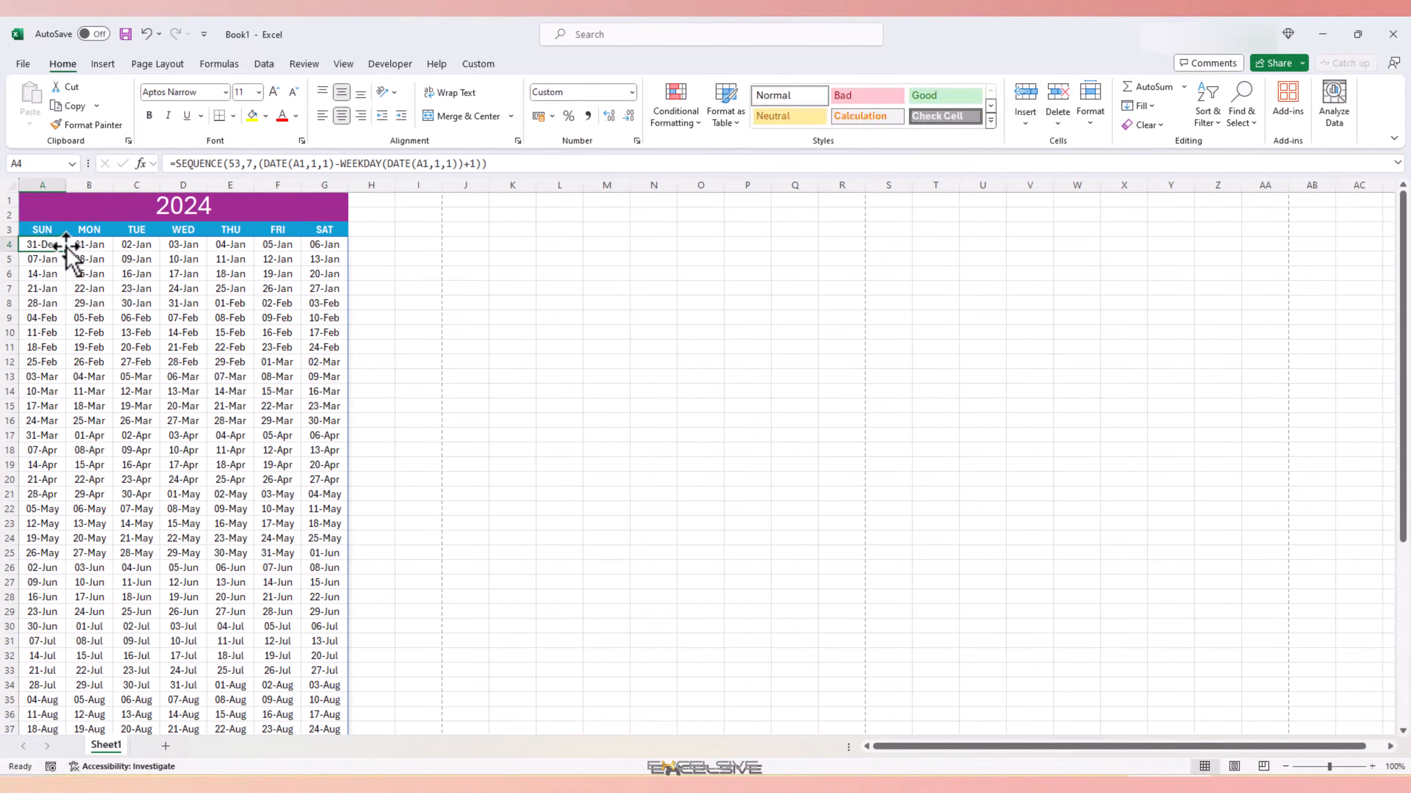
key(ctrl+shift+Right)
key(ctrl+shift+Down)
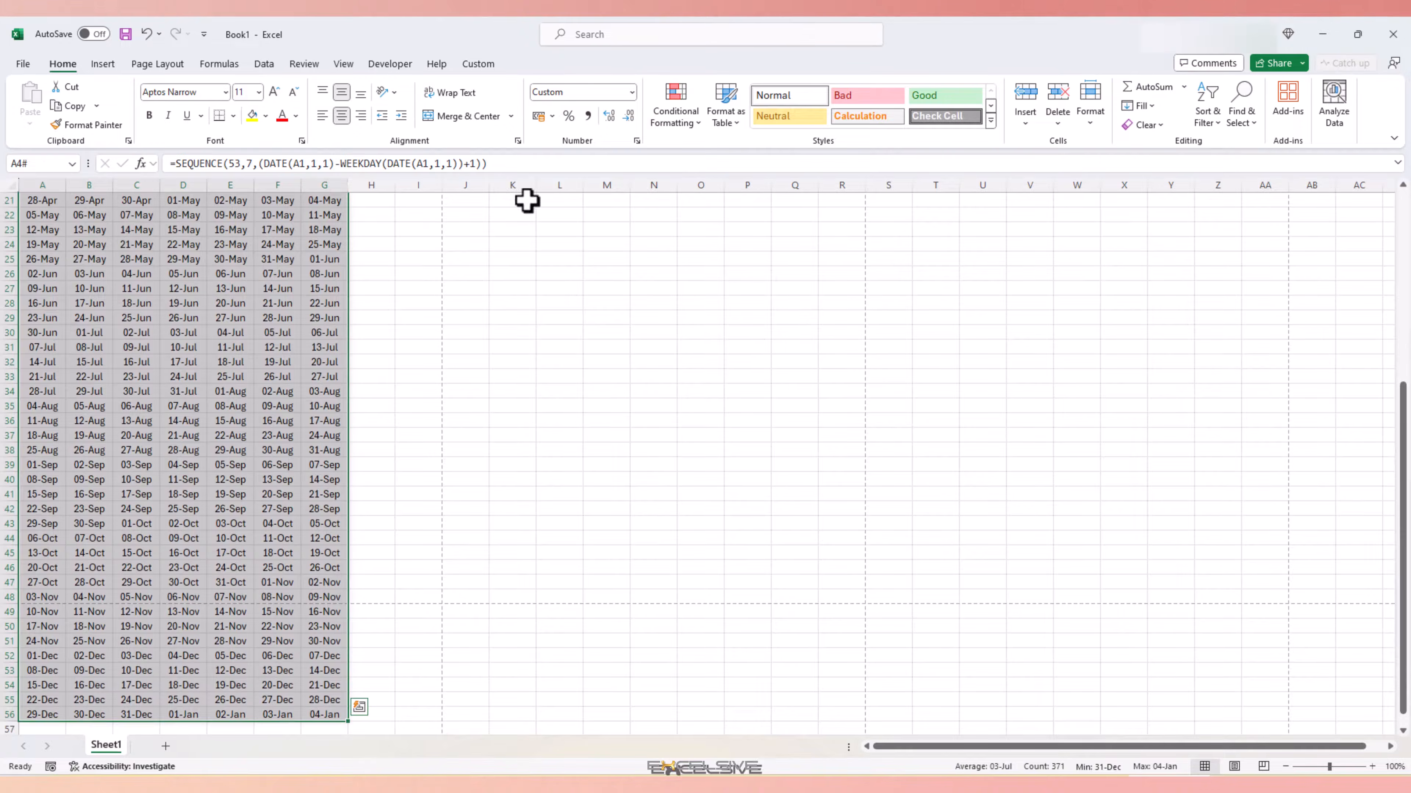
click(686, 120)
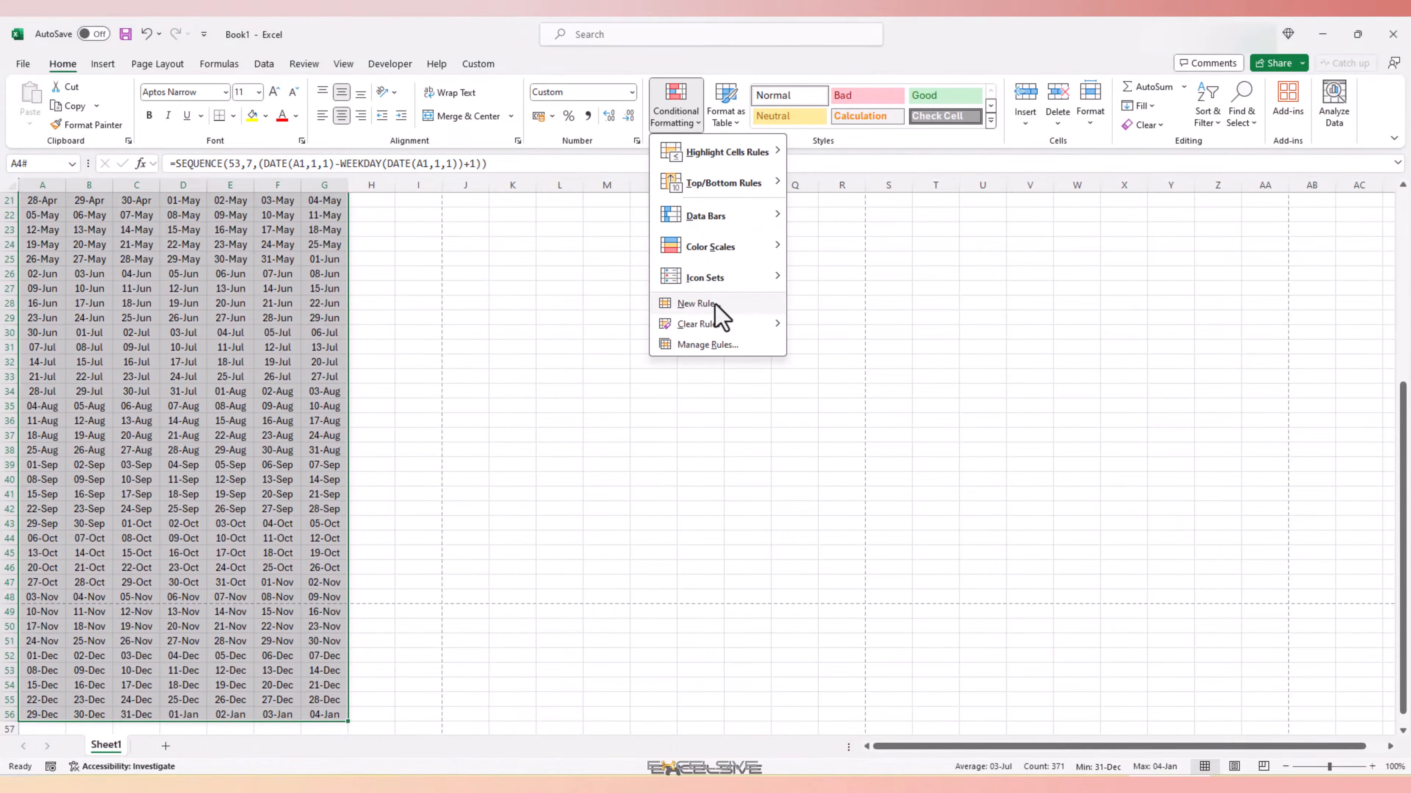
click(716, 306)
click(550, 370)
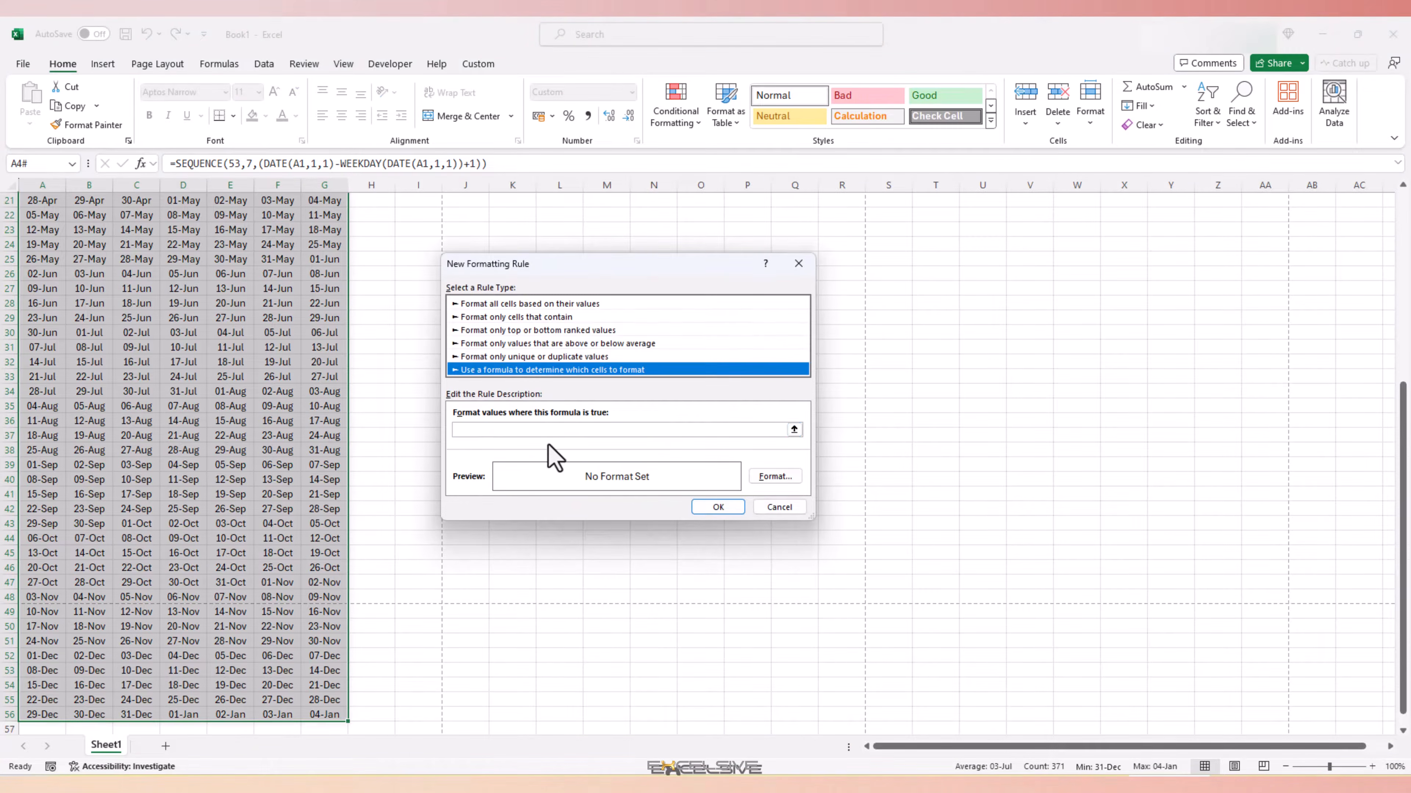
click(537, 429)
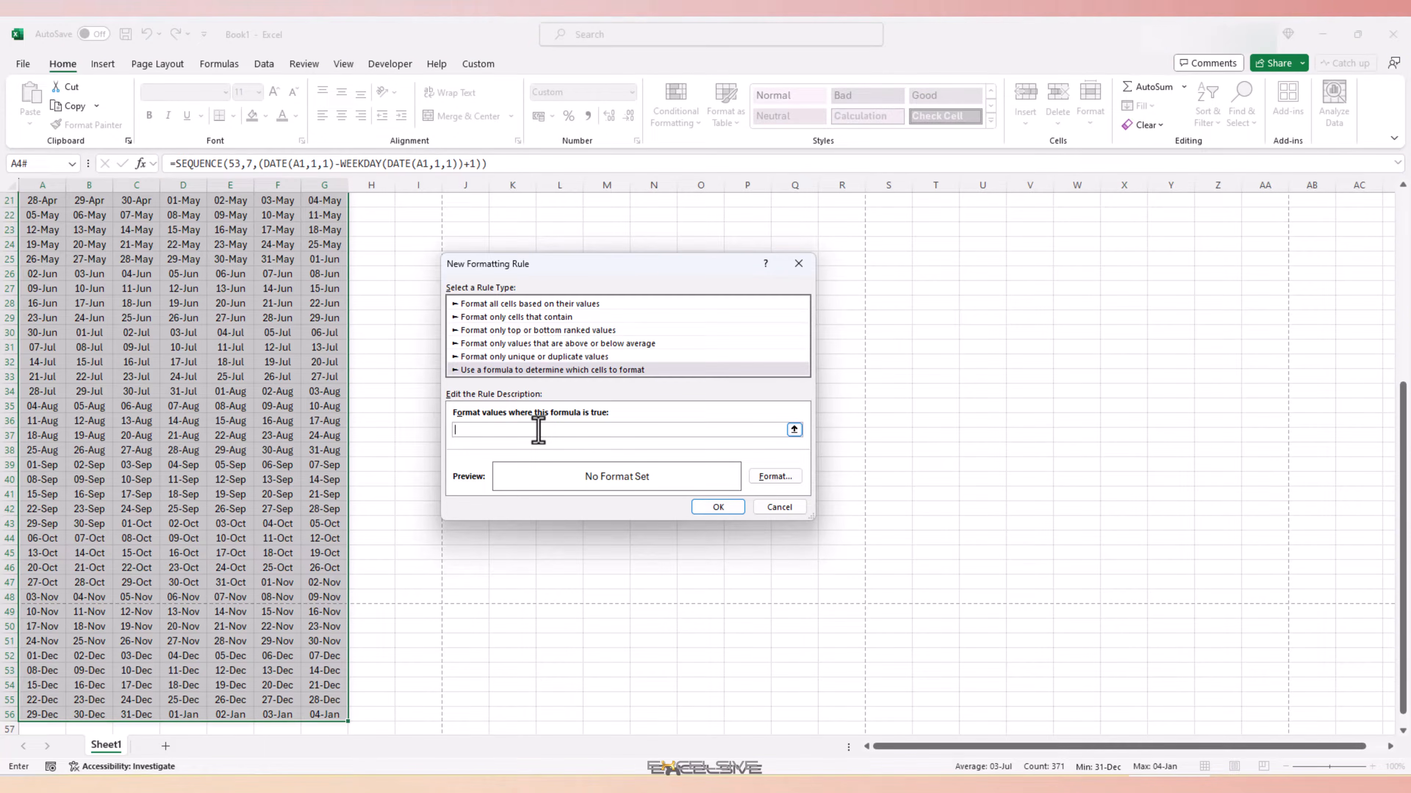
scroll(239, 369, up, 7)
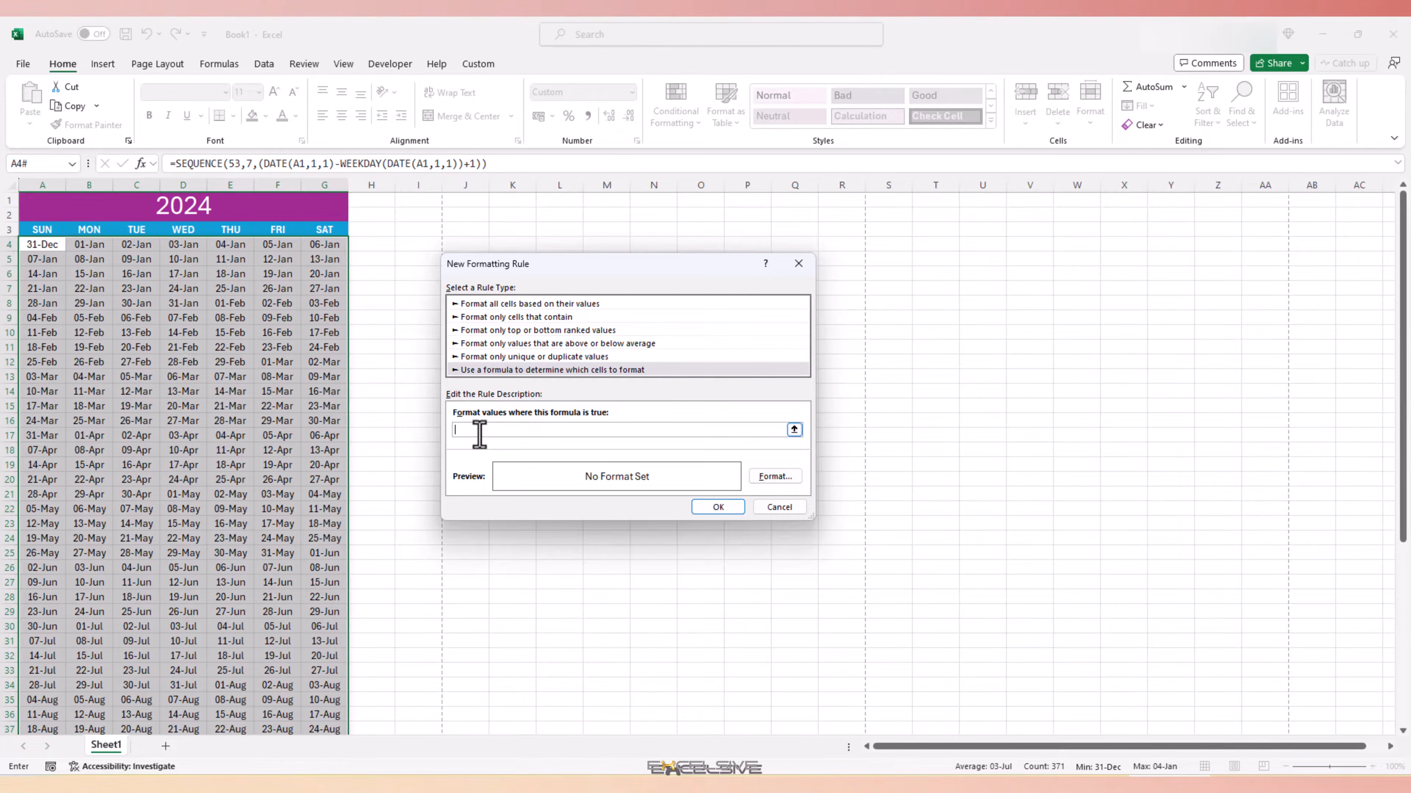
click(220, 203)
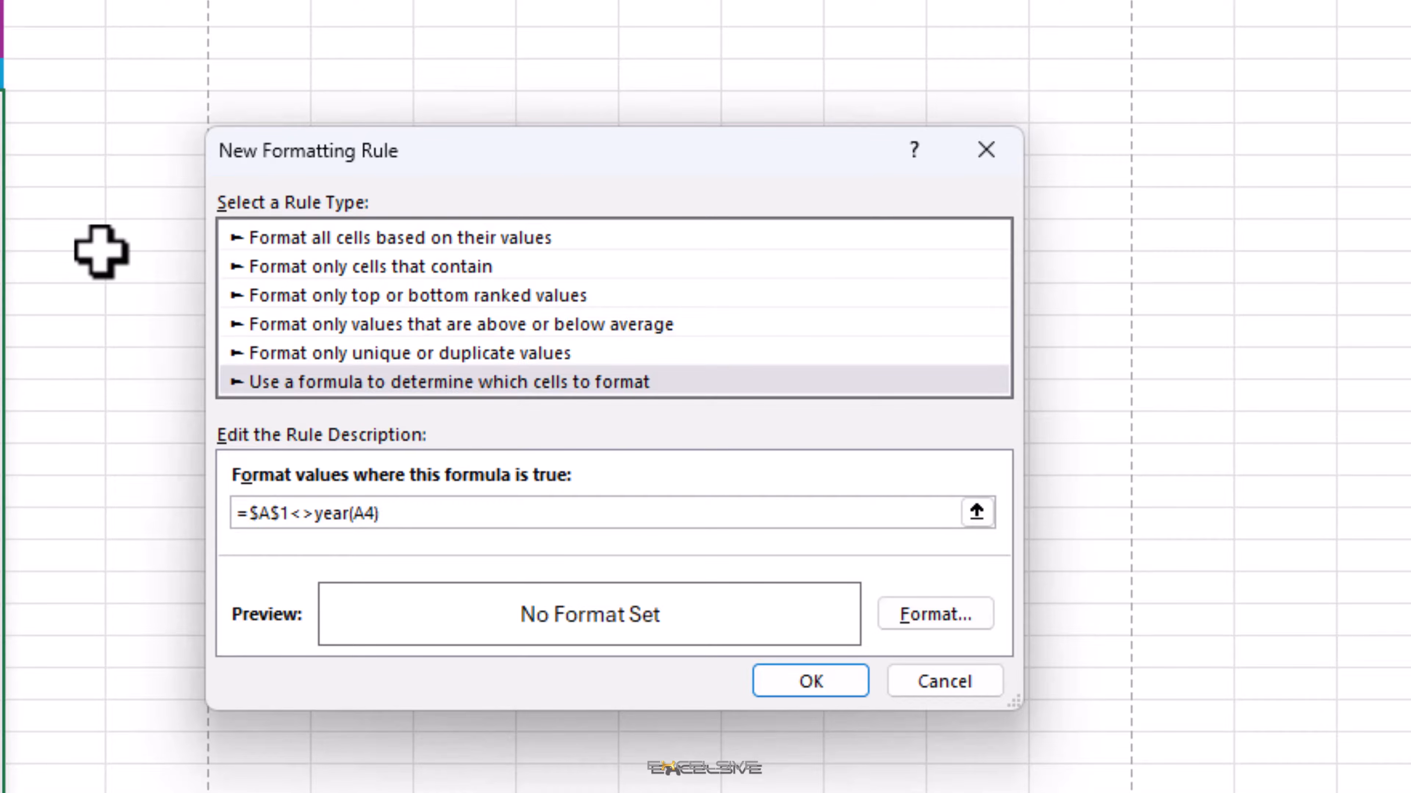
Give the conditional formatting rule a custom number format of "" and apply it to the calendar dates
click(916, 614)
click(256, 69)
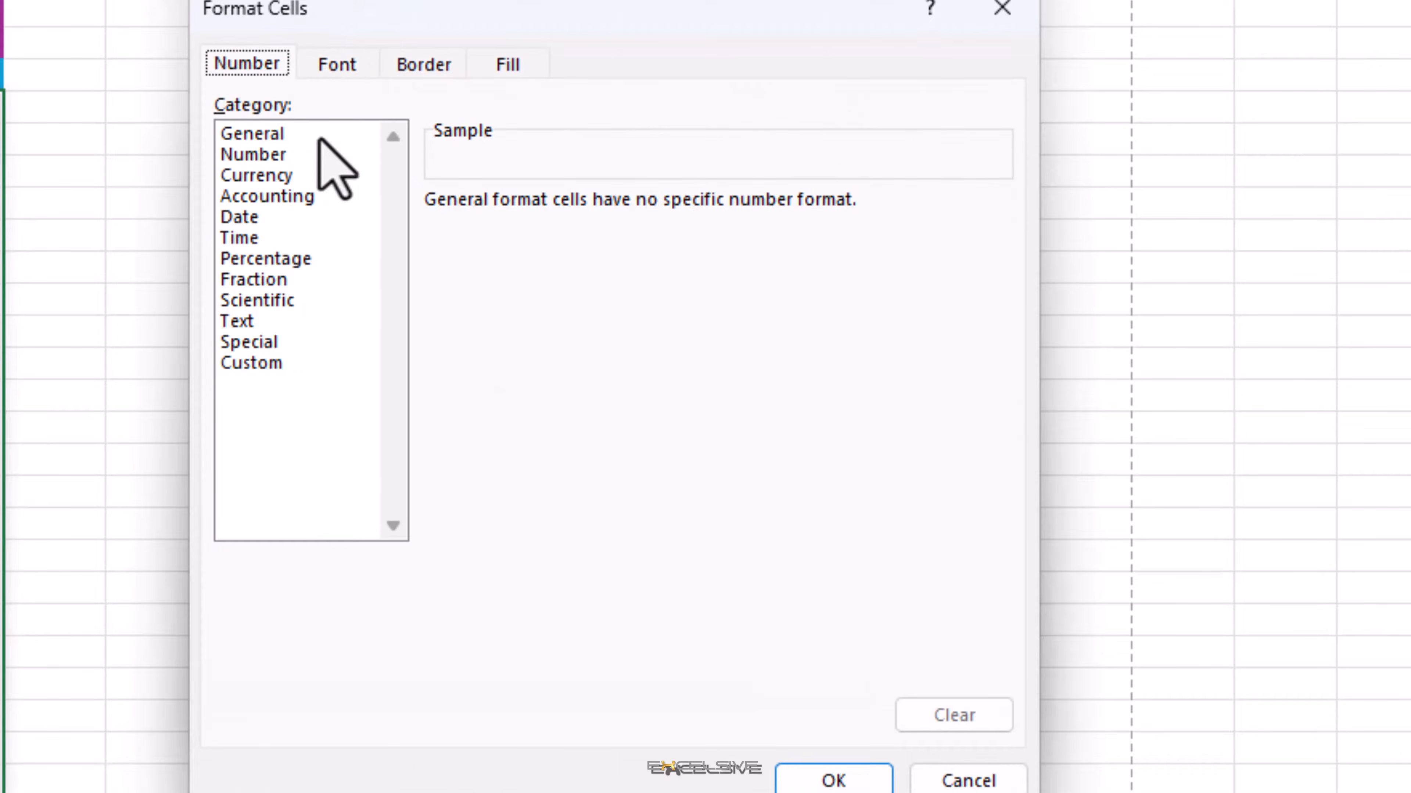
click(272, 364)
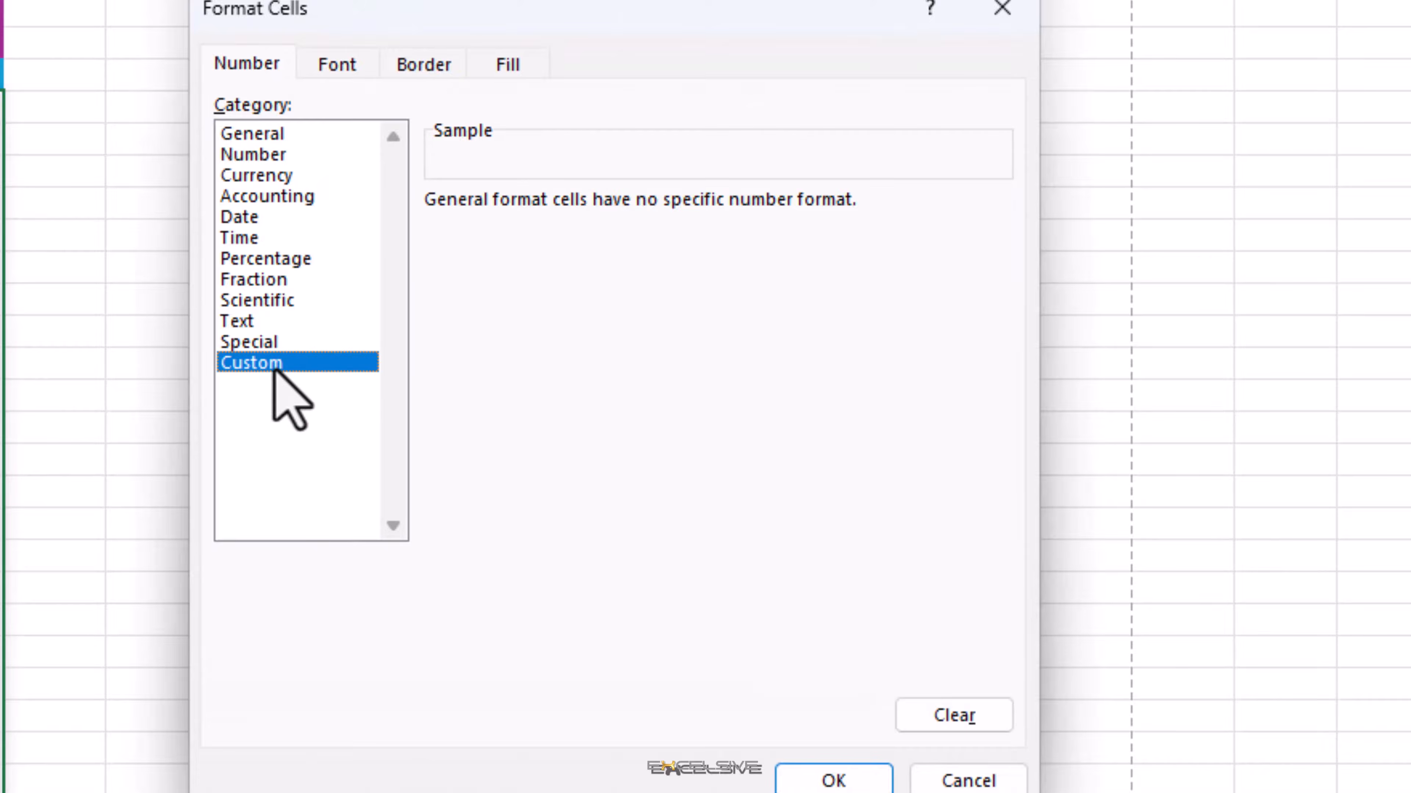
double_click(469, 230)
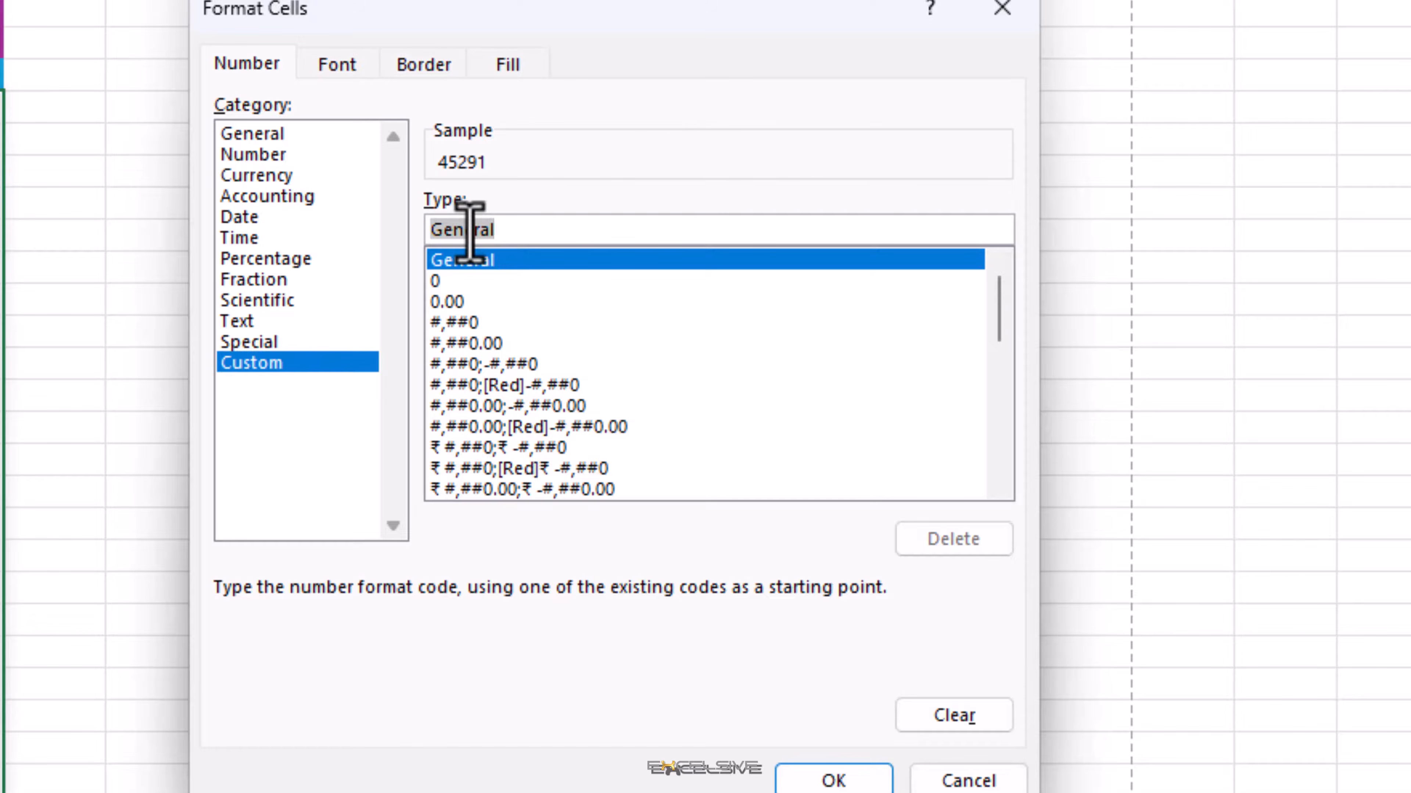
text(")
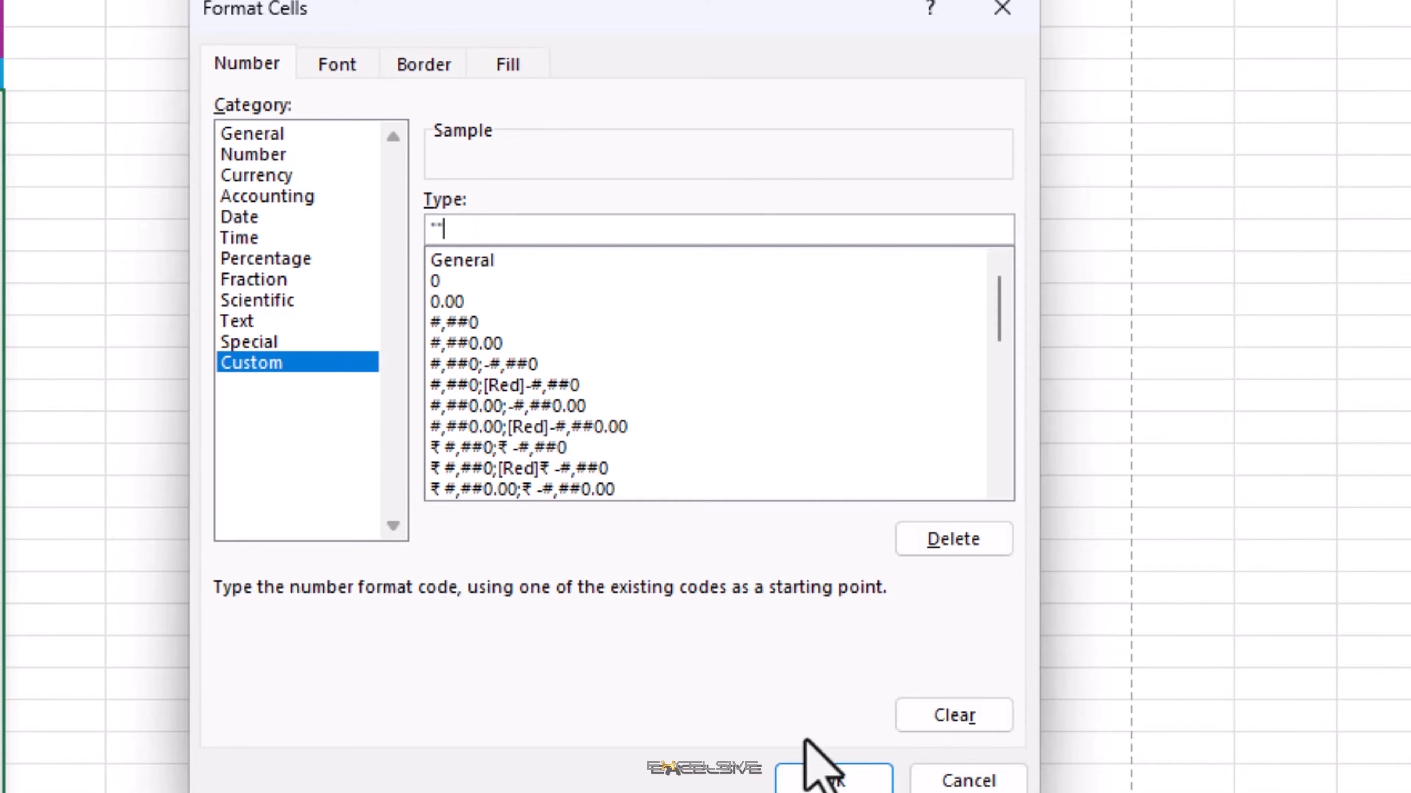
click(830, 778)
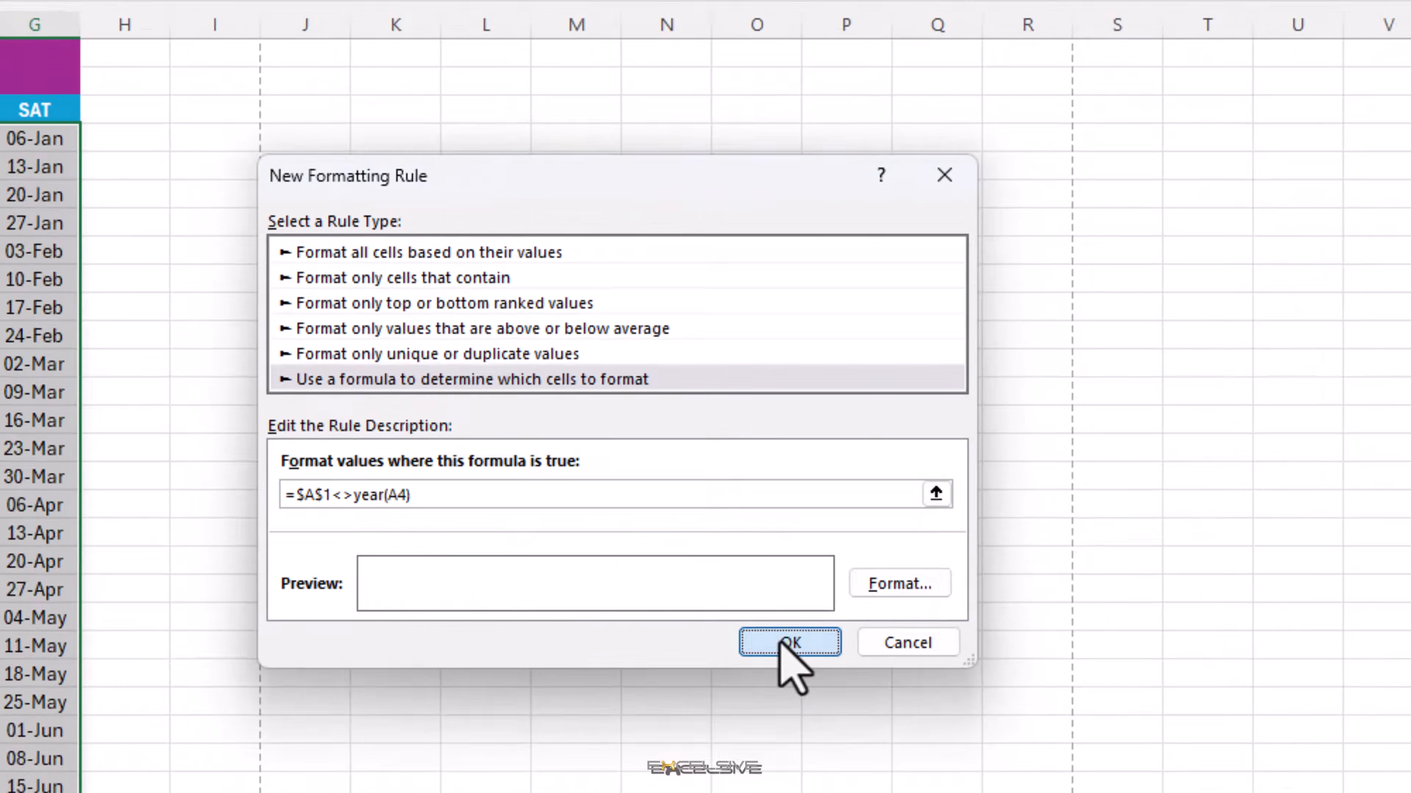
click(789, 643)
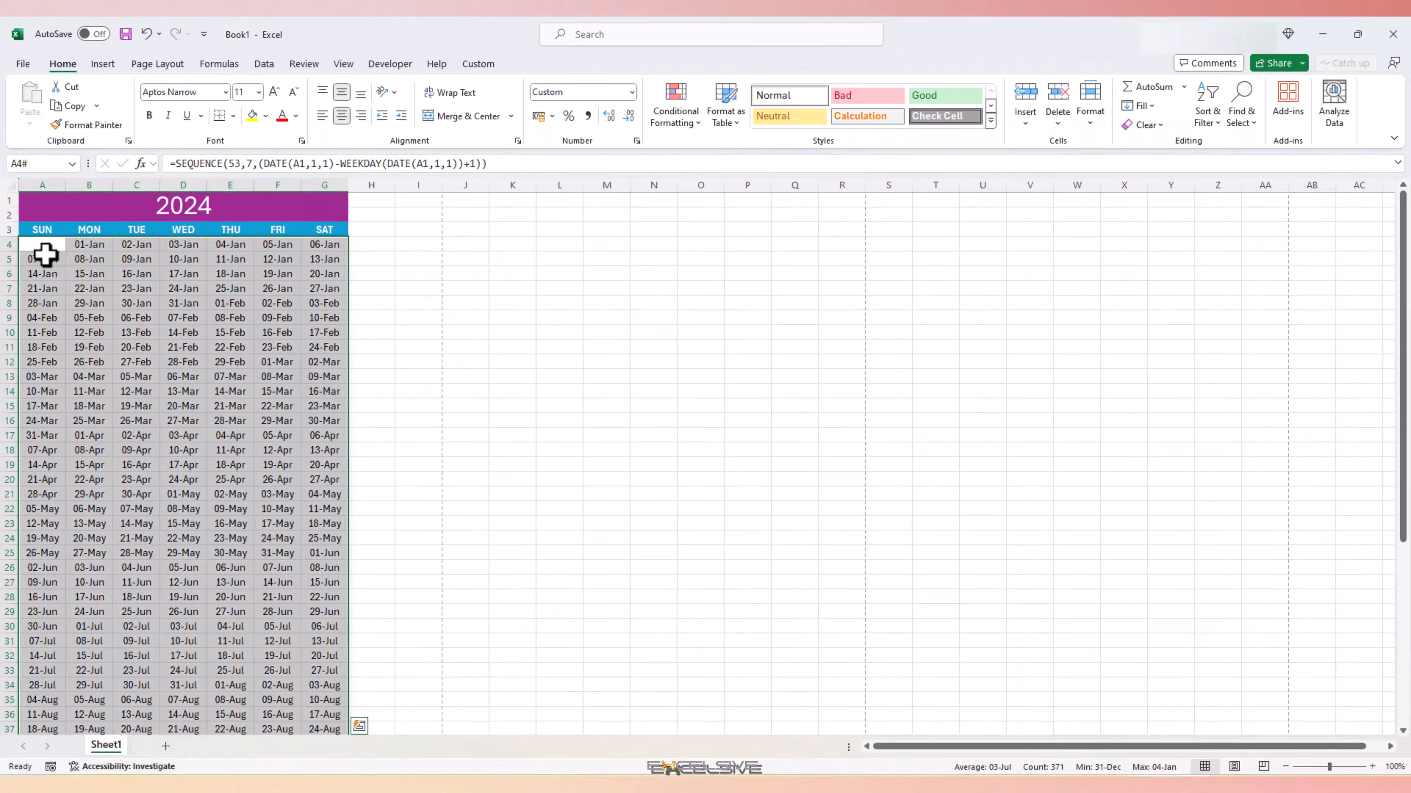
scroll(98, 317, down, 9)
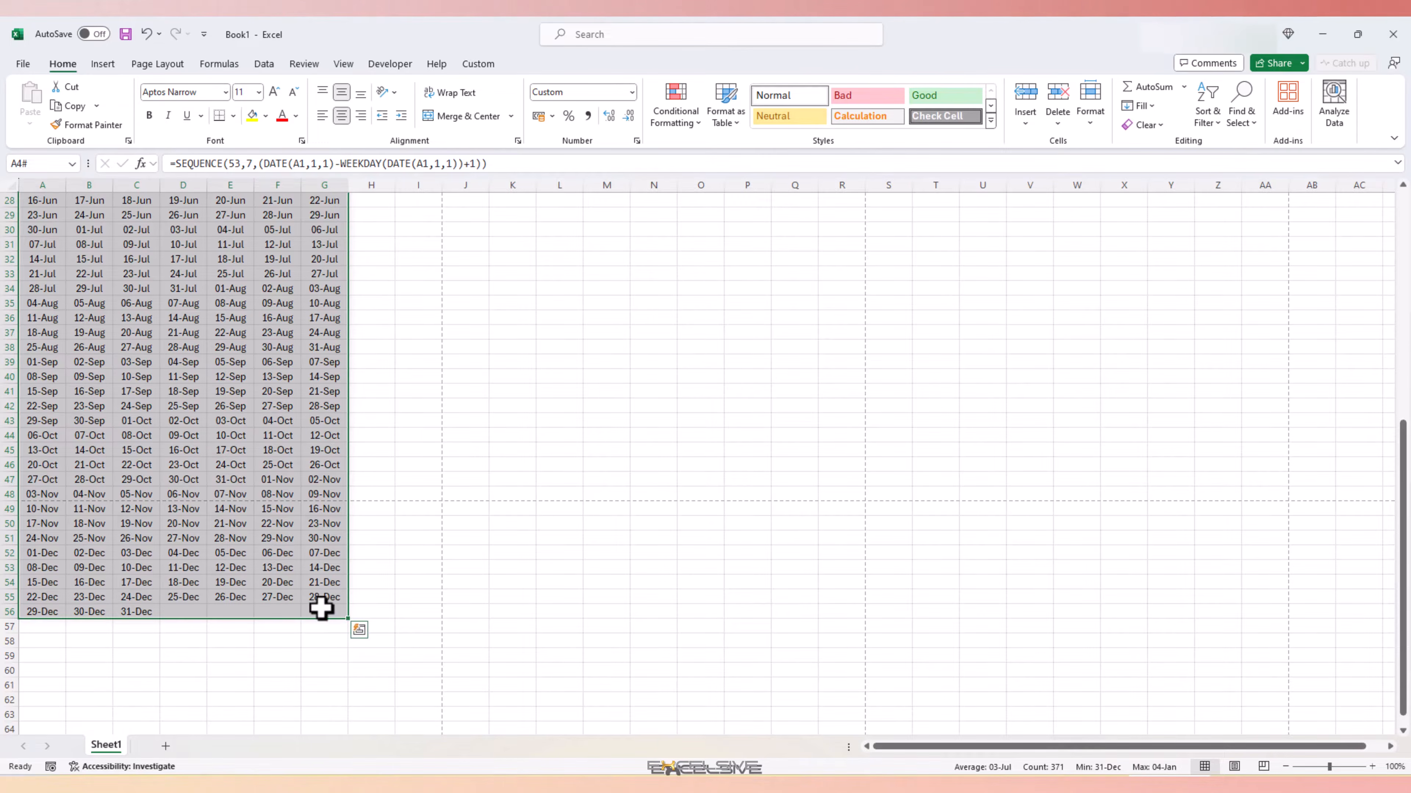
scroll(221, 419, up, 9)
Test the calendar with the year 2025 in A1, check its dates, and undo the year change
click(167, 208)
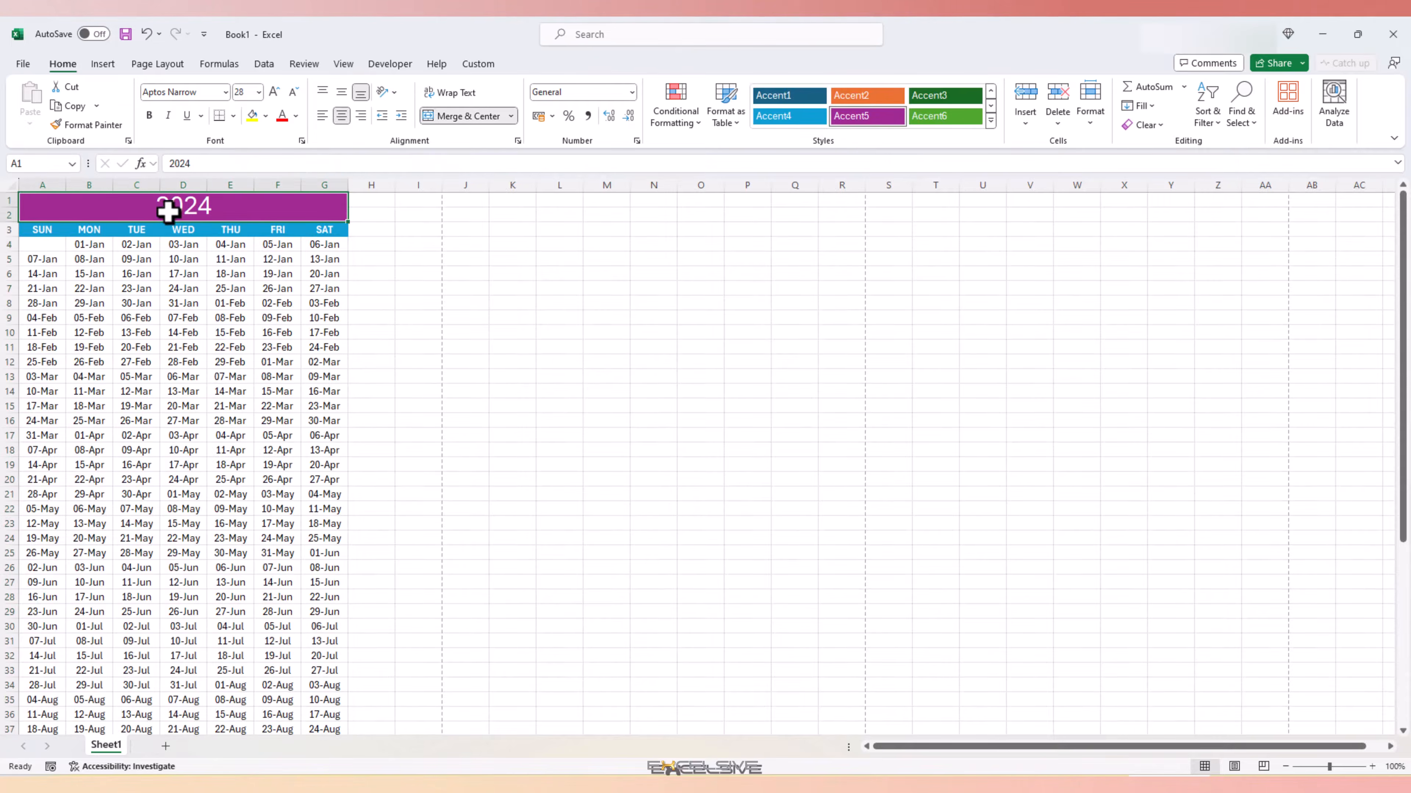
text(2025)
key(Return)
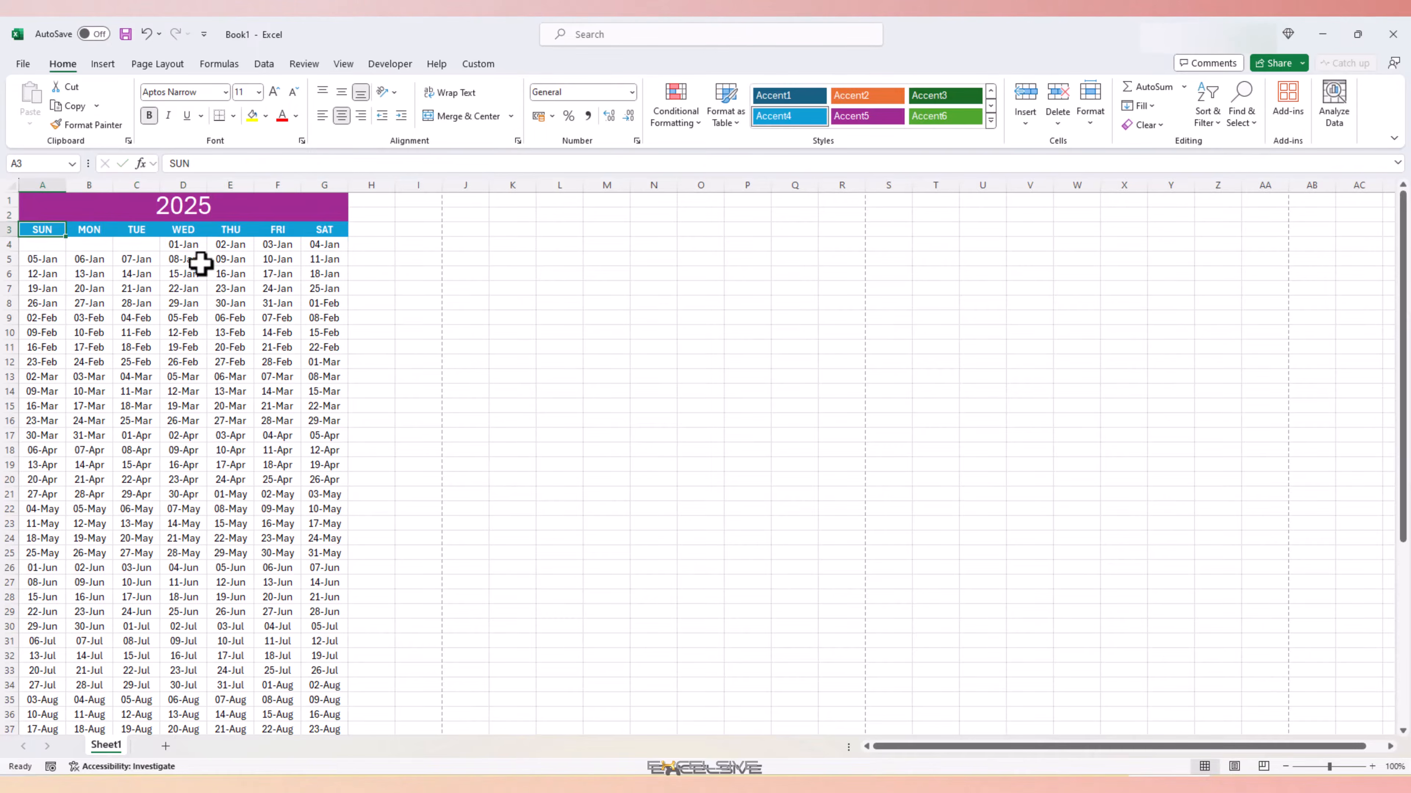
scroll(224, 368, down, 6)
scroll(222, 364, up, 6)
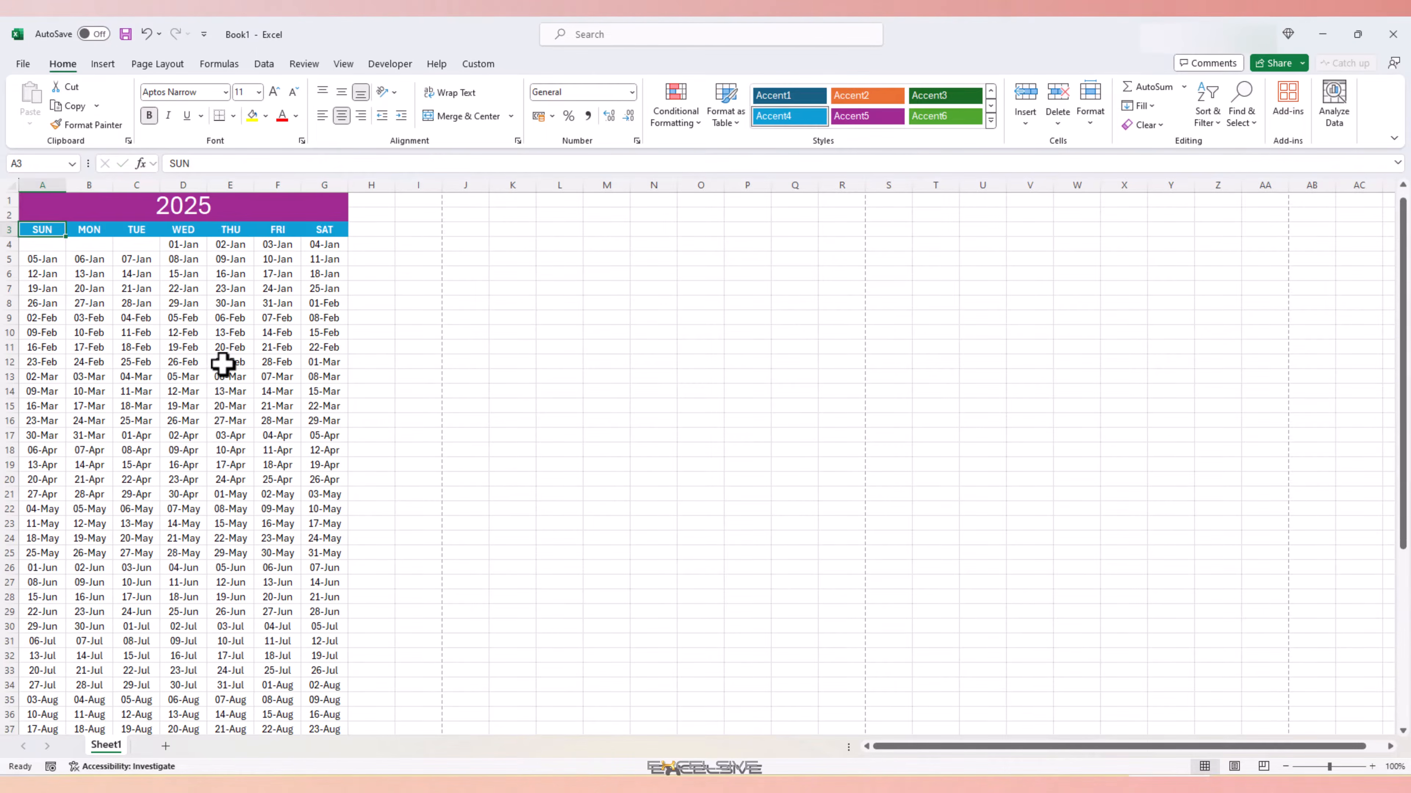
key(ctrl+z)
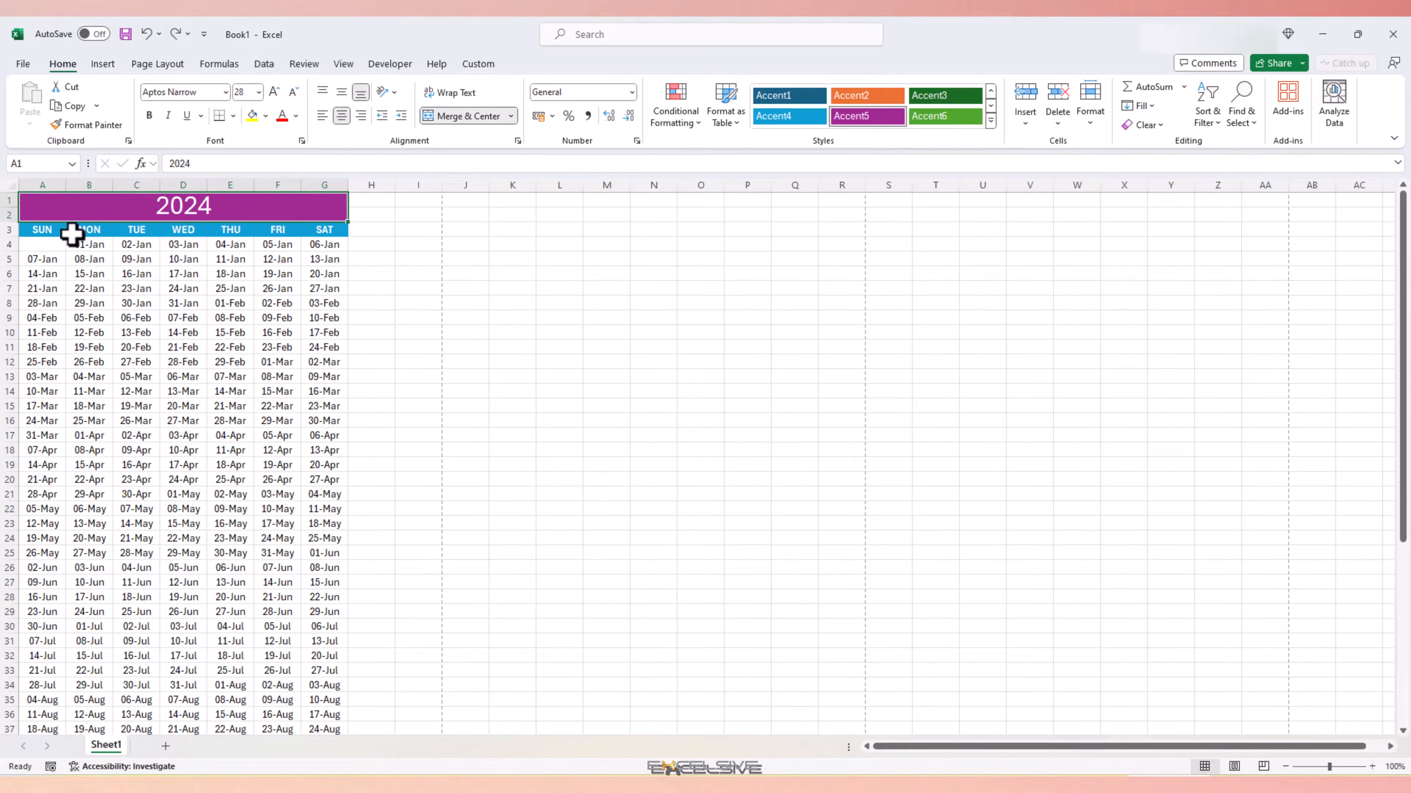
Copy the weekday header row A3:G3 into row 57 below the last calendar dates
click(49, 228)
key(ctrl+shift+Right)
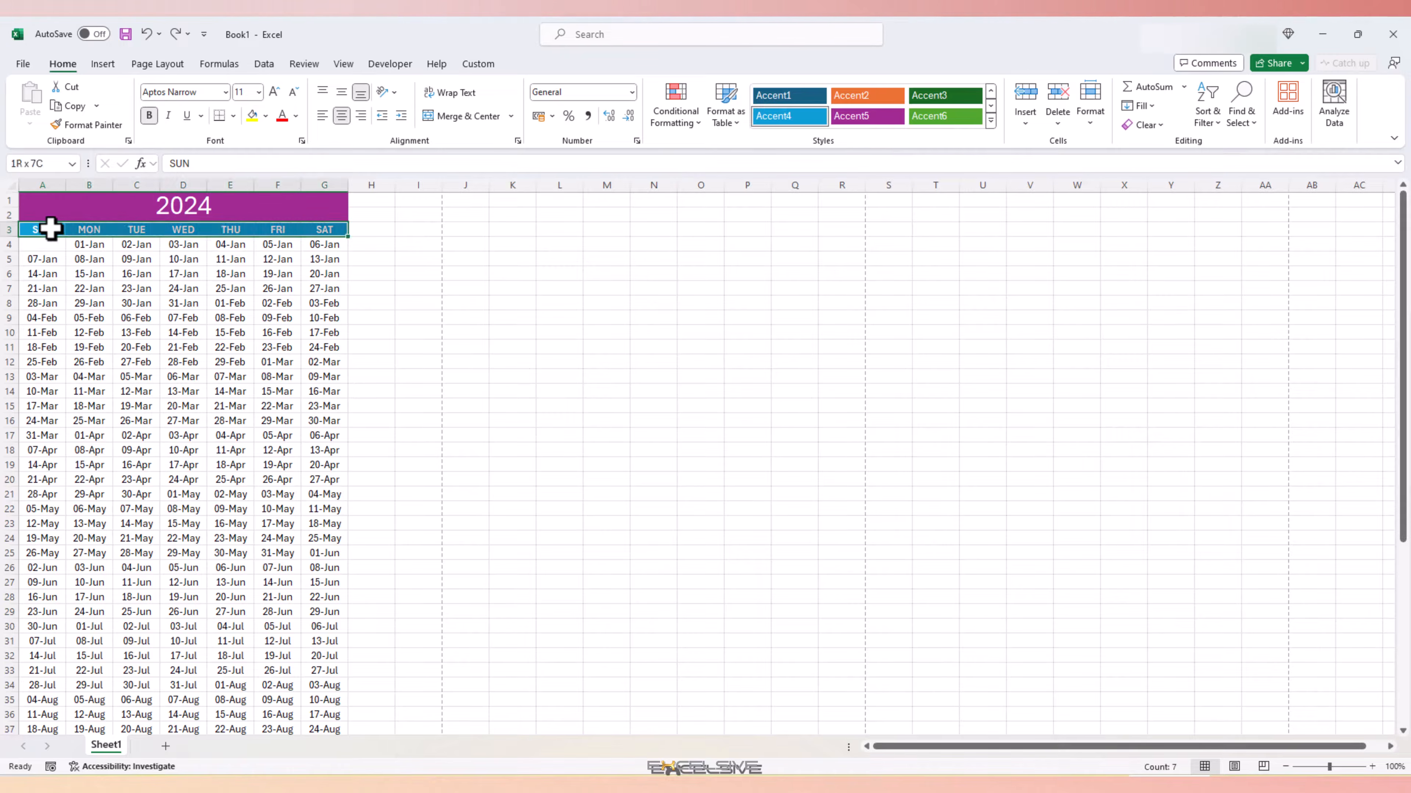
key(ctrl+c)
scroll(138, 293, down, 13)
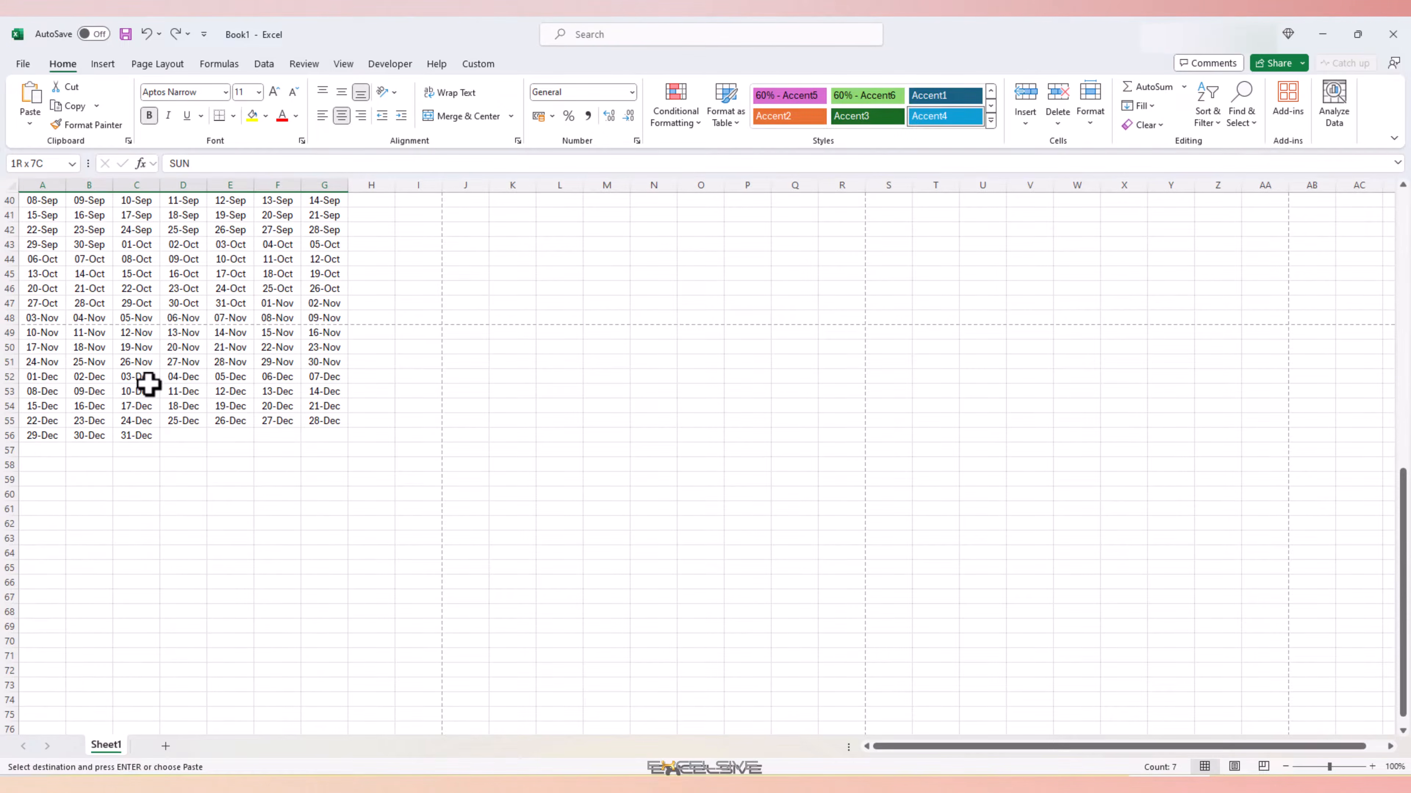
click(47, 450)
key(ctrl+v)
key(ctrl)
Widen columns A to G equally so the calendar fills more of the page width
scroll(135, 369, up, 8)
click(136, 370)
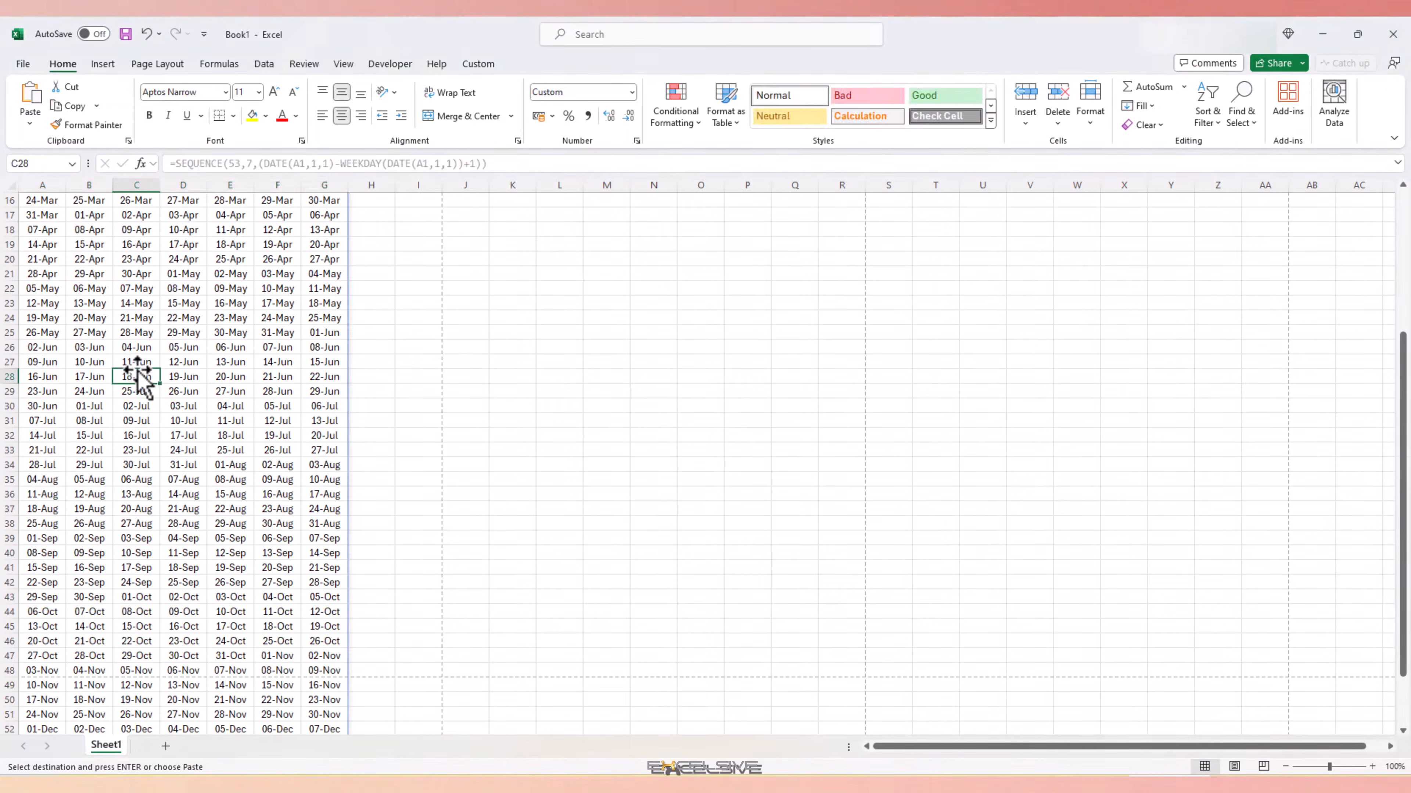
scroll(135, 370, up, 5)
drag(39, 189, 353, 183)
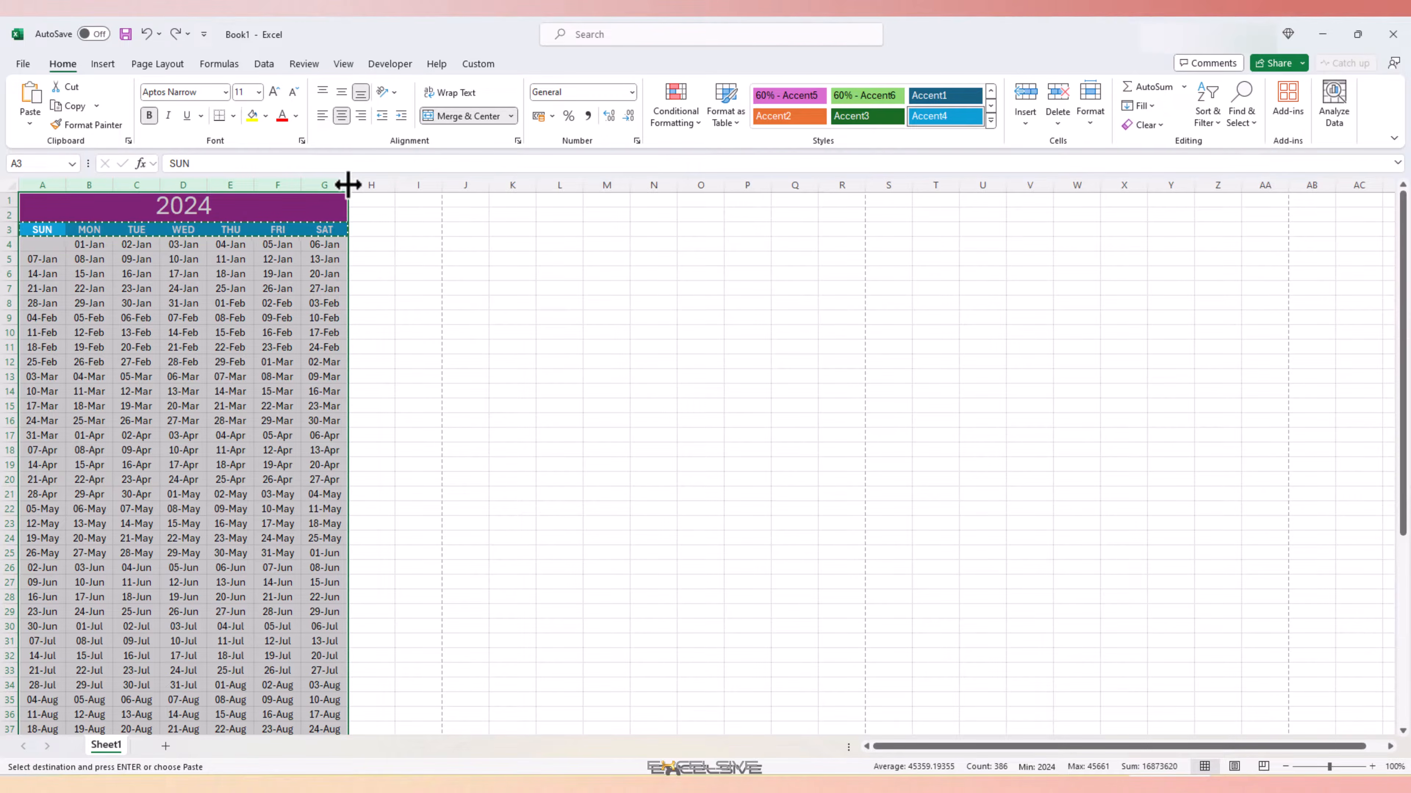
drag(349, 184, 363, 192)
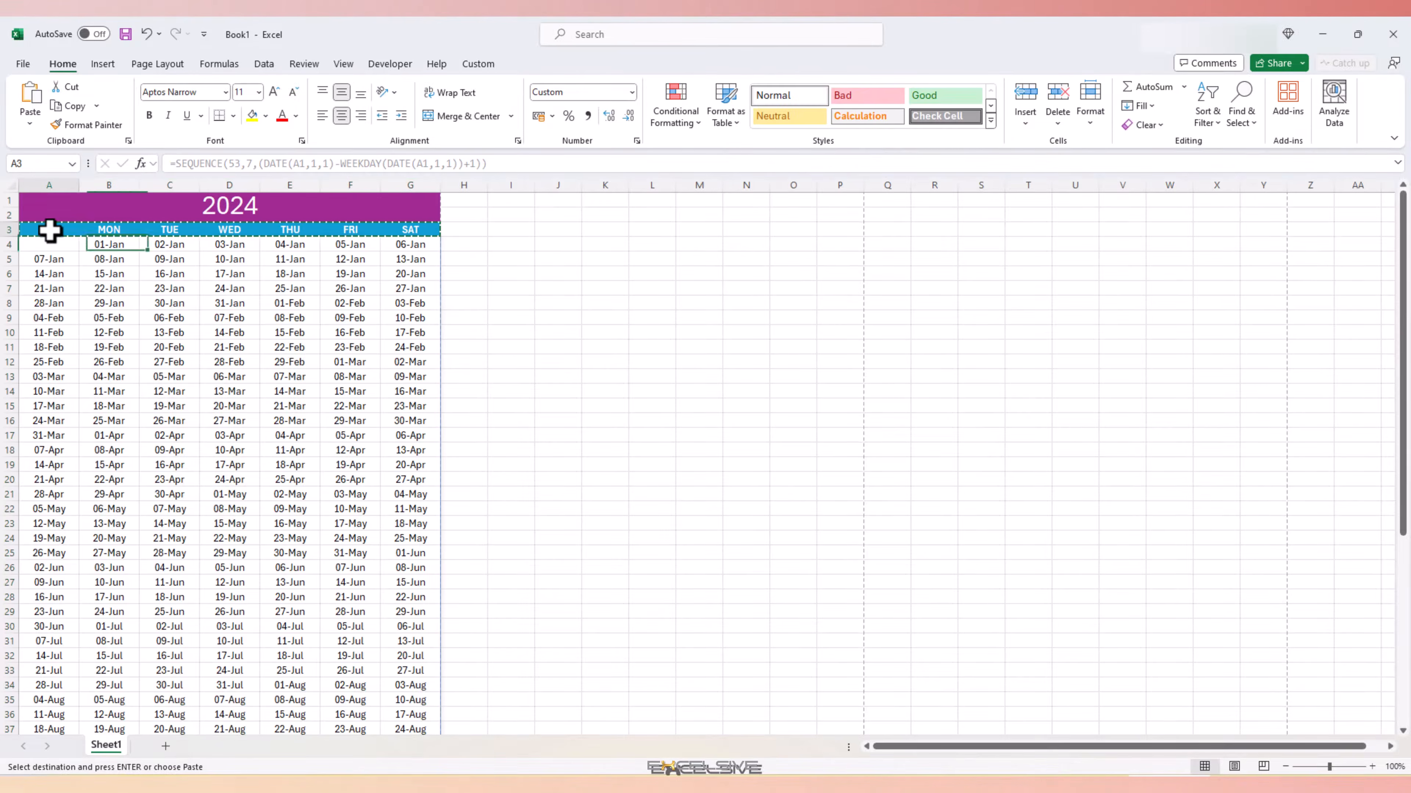
Apply light gray outline and inside borders to the calendar from the weekday header row down to row 57
key(ctrl+shift+Right)
key(ctrl+shift+Down)
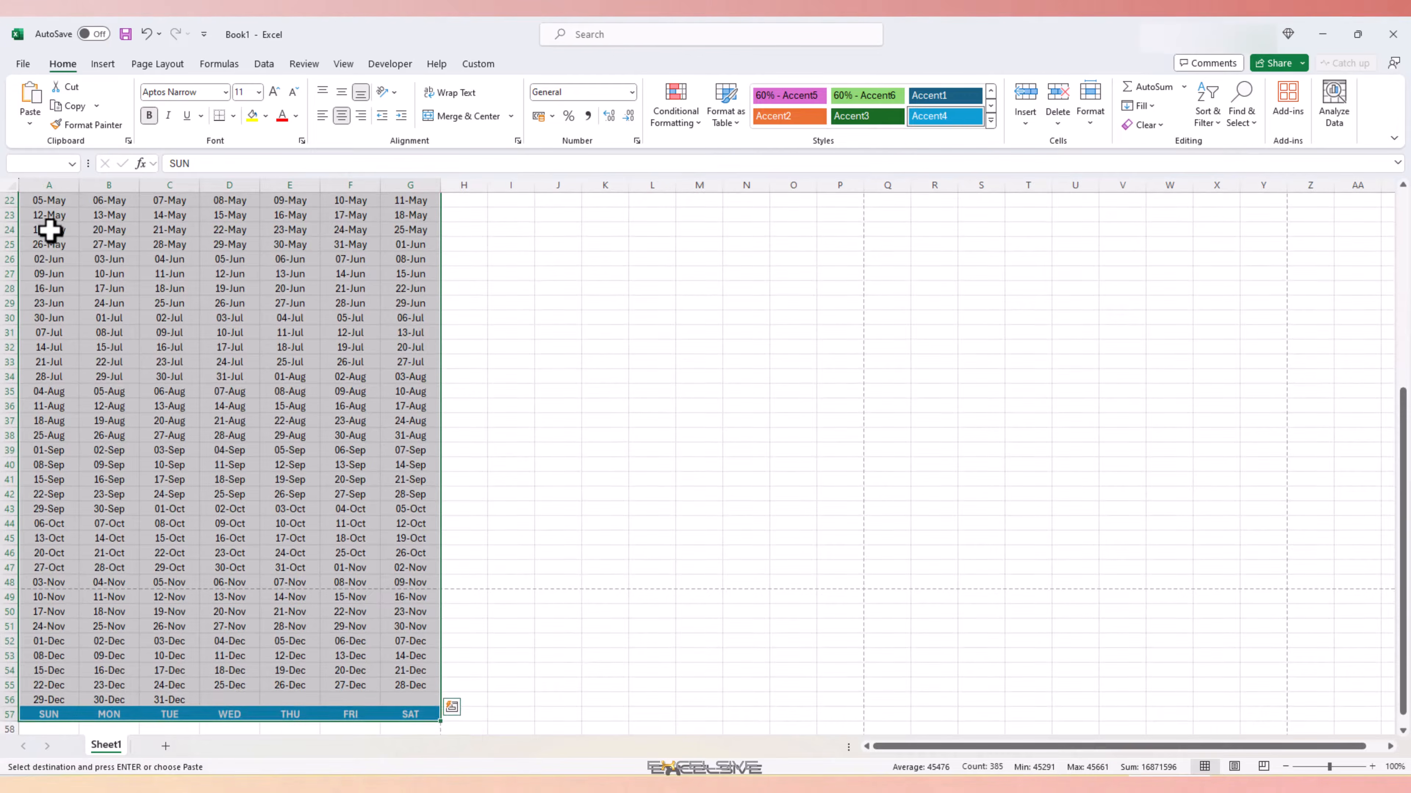
click(233, 117)
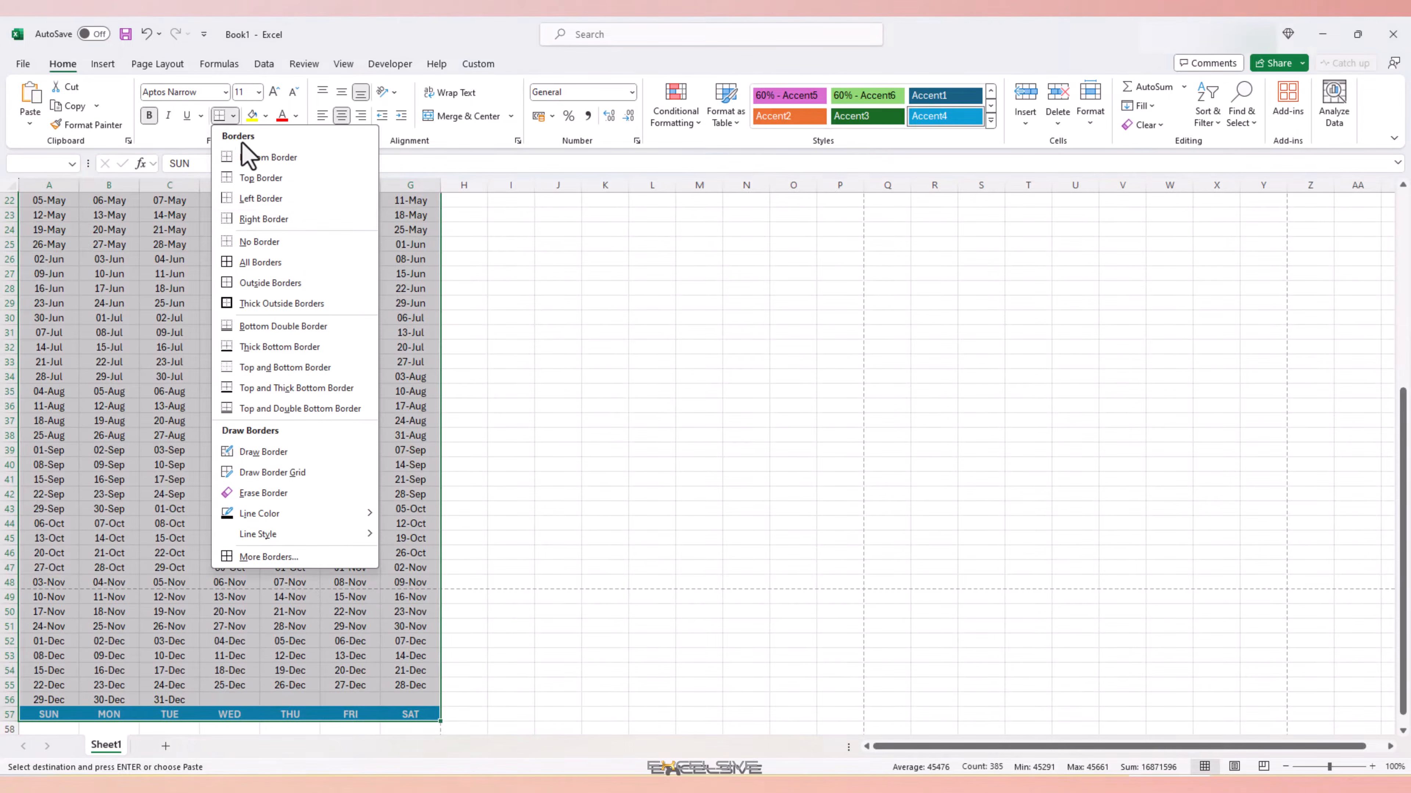
click(304, 558)
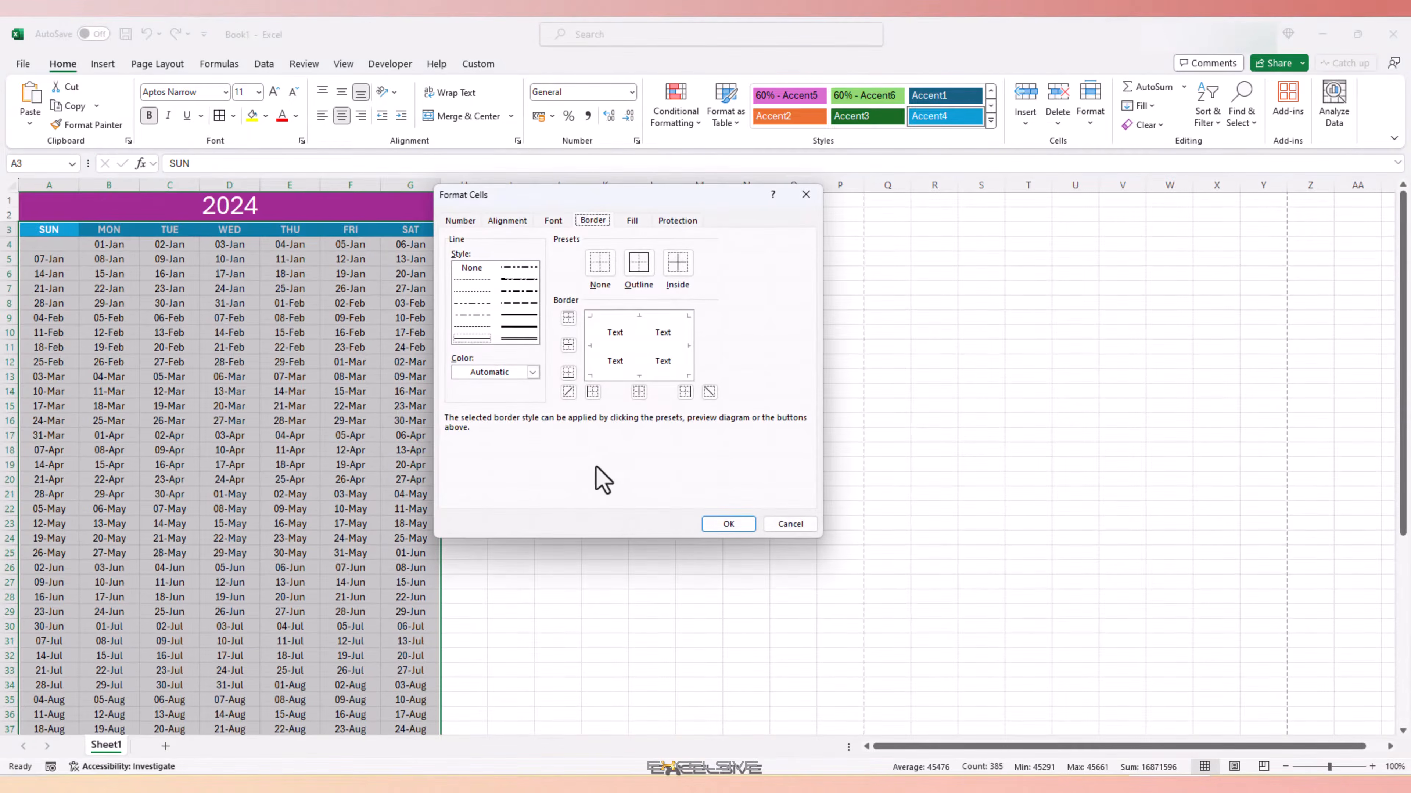
click(531, 372)
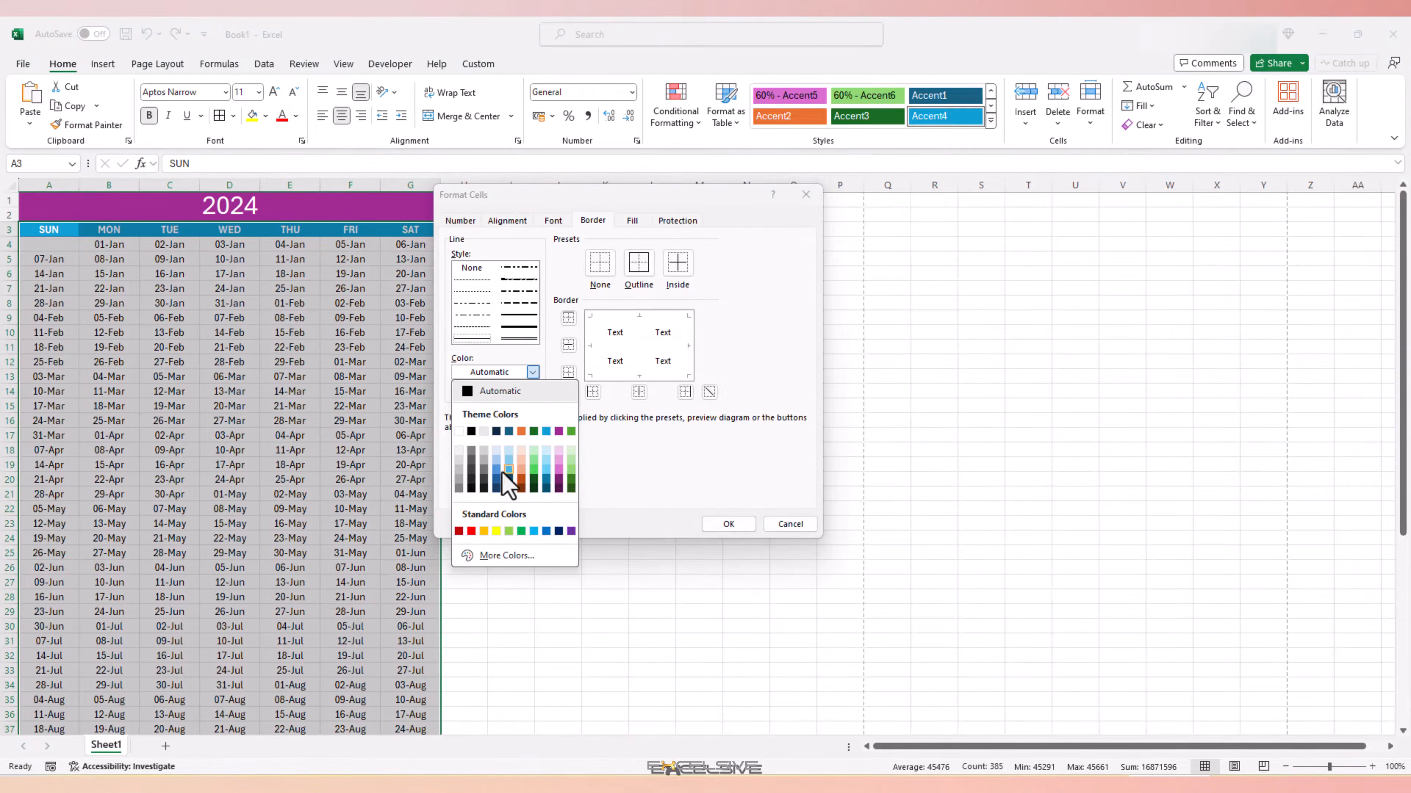
click(459, 463)
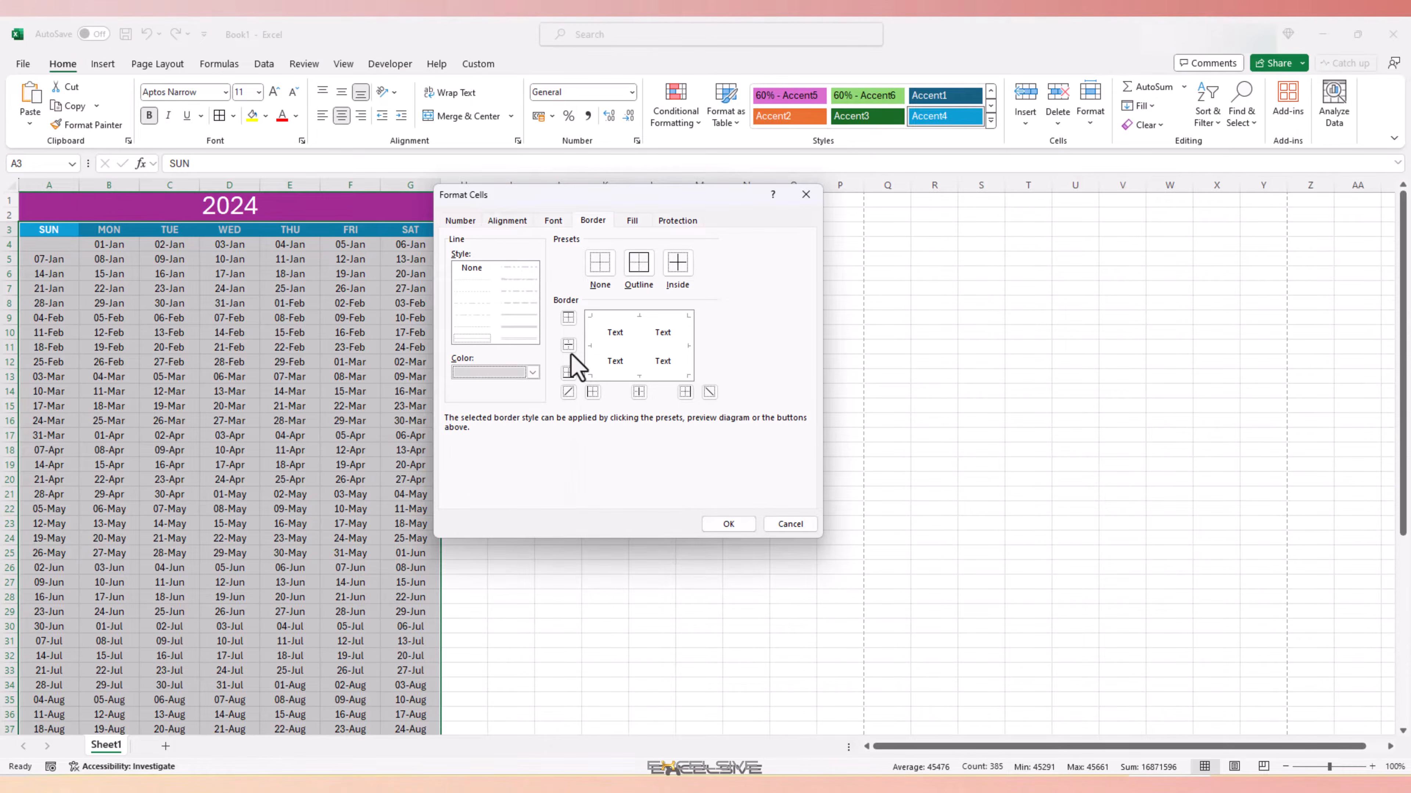
click(640, 272)
click(678, 271)
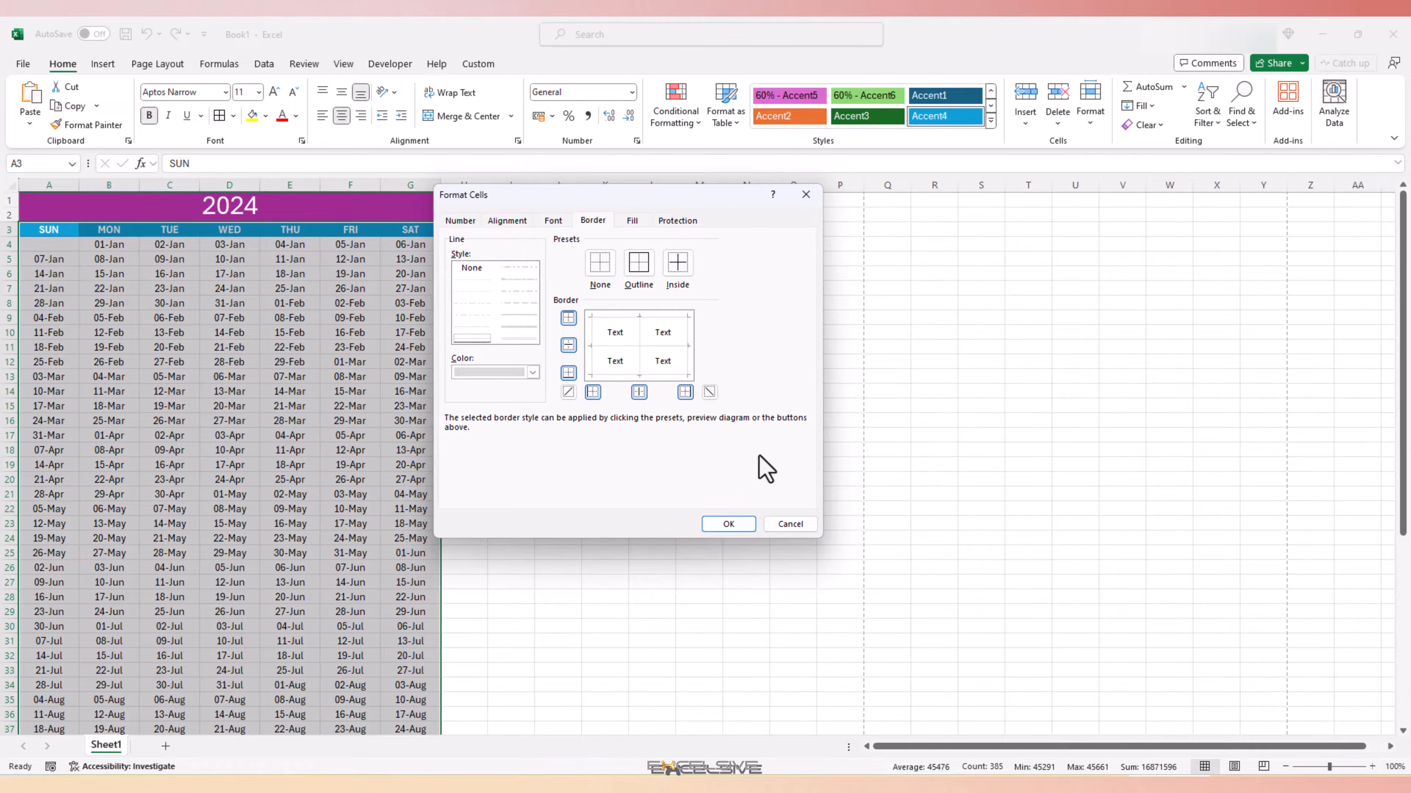
click(728, 524)
click(334, 334)
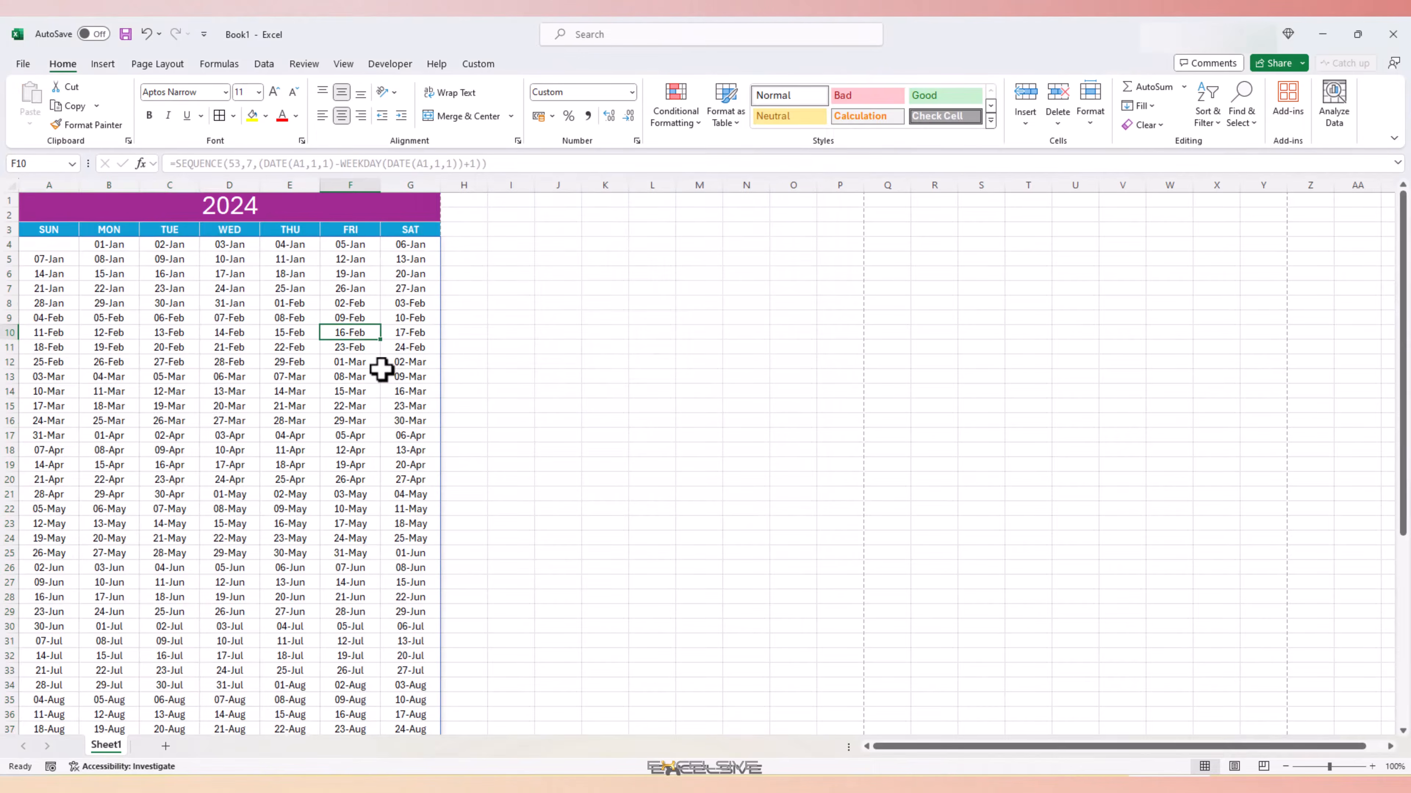
Review the calendar in the print preview and set its scaling to Fit Sheet on One Page
scroll(335, 411, down, 7)
scroll(335, 407, down, 1)
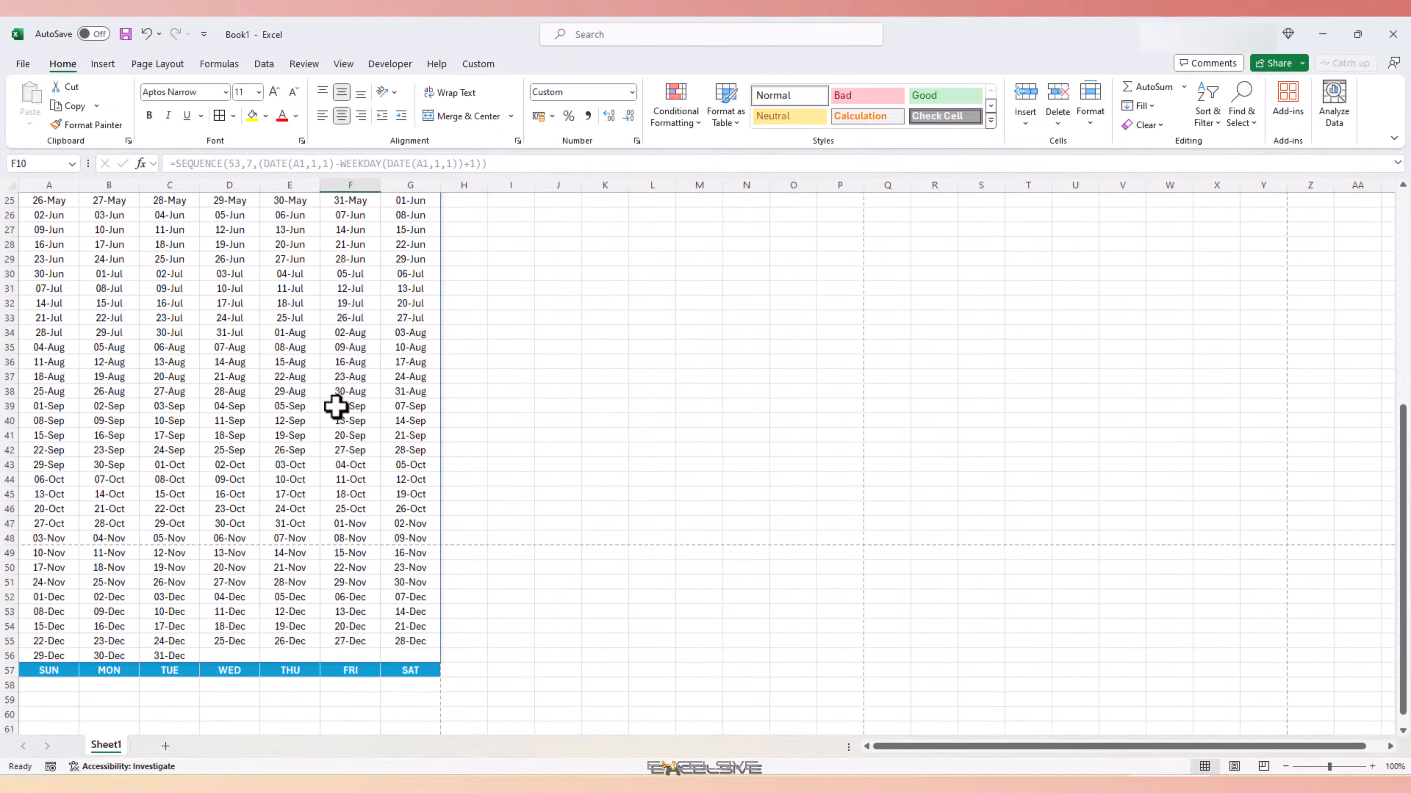
scroll(335, 408, up, 8)
click(229, 333)
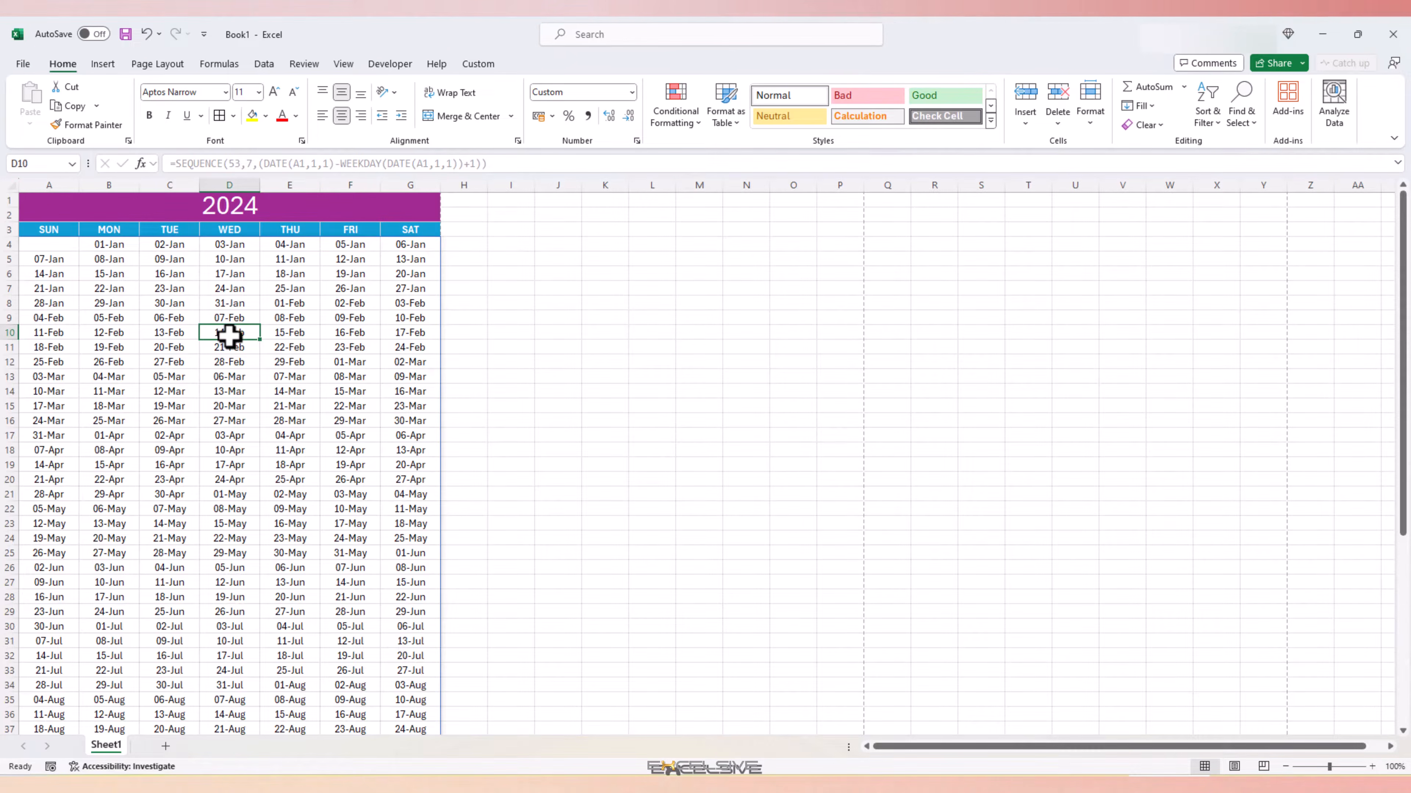
key(ctrl+p)
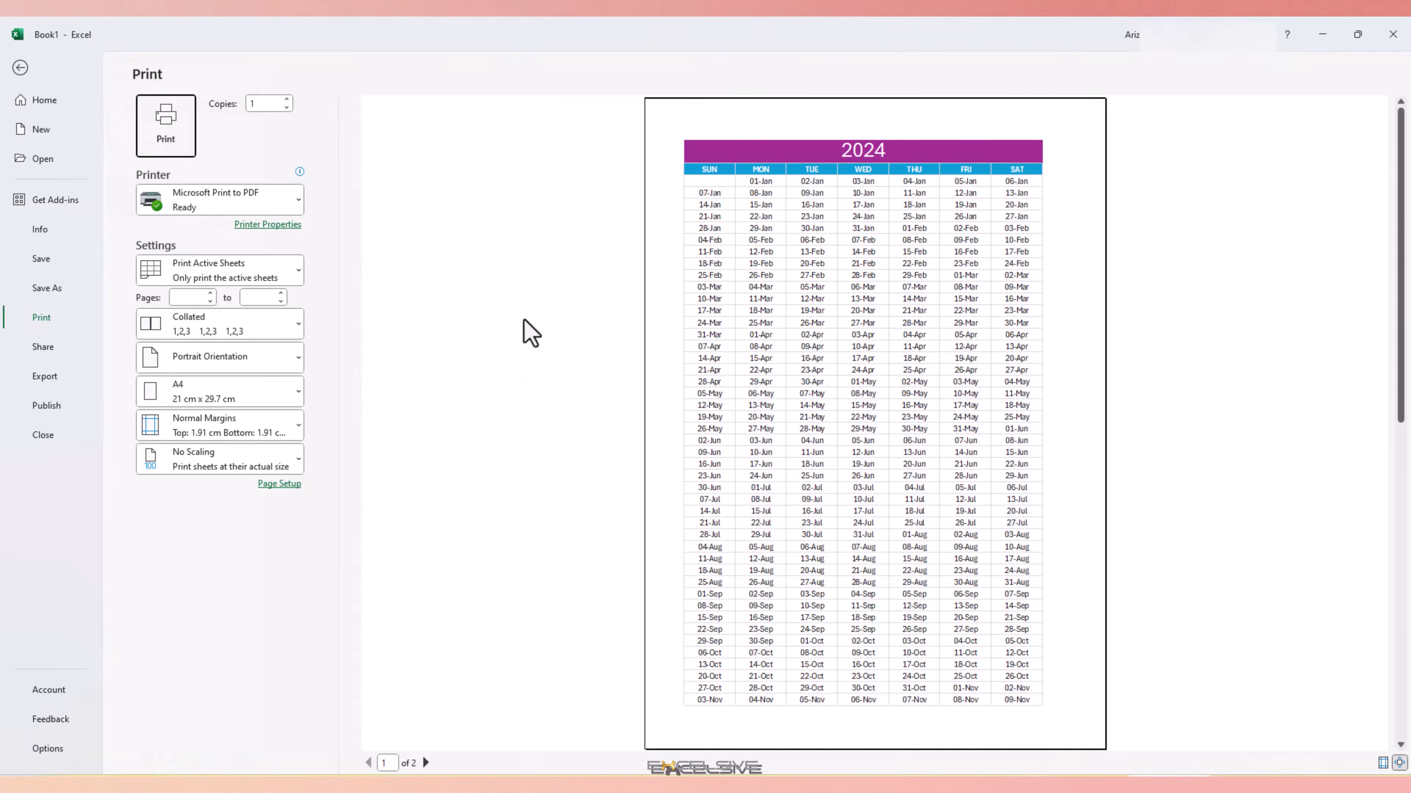
scroll(762, 633, down, 3)
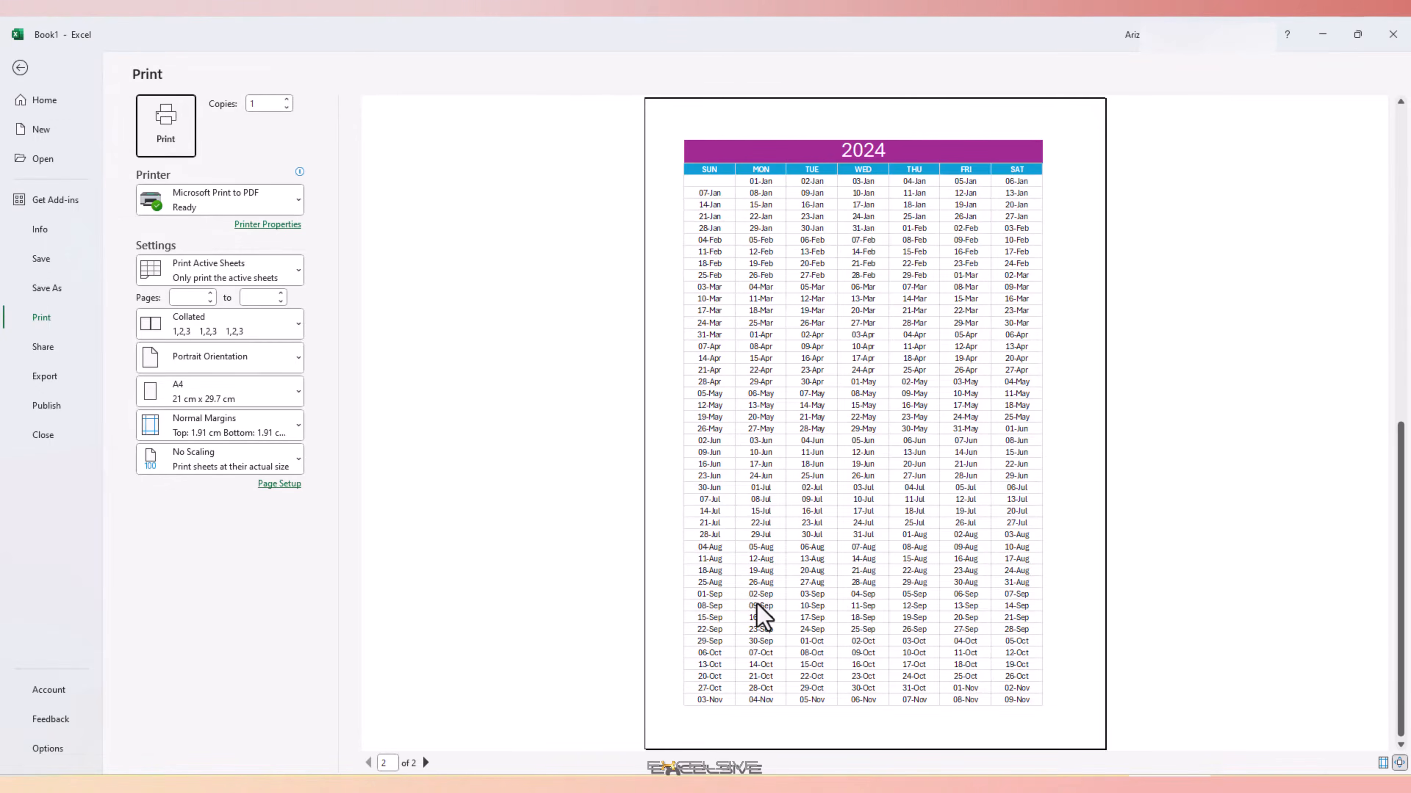
scroll(709, 350, up, 3)
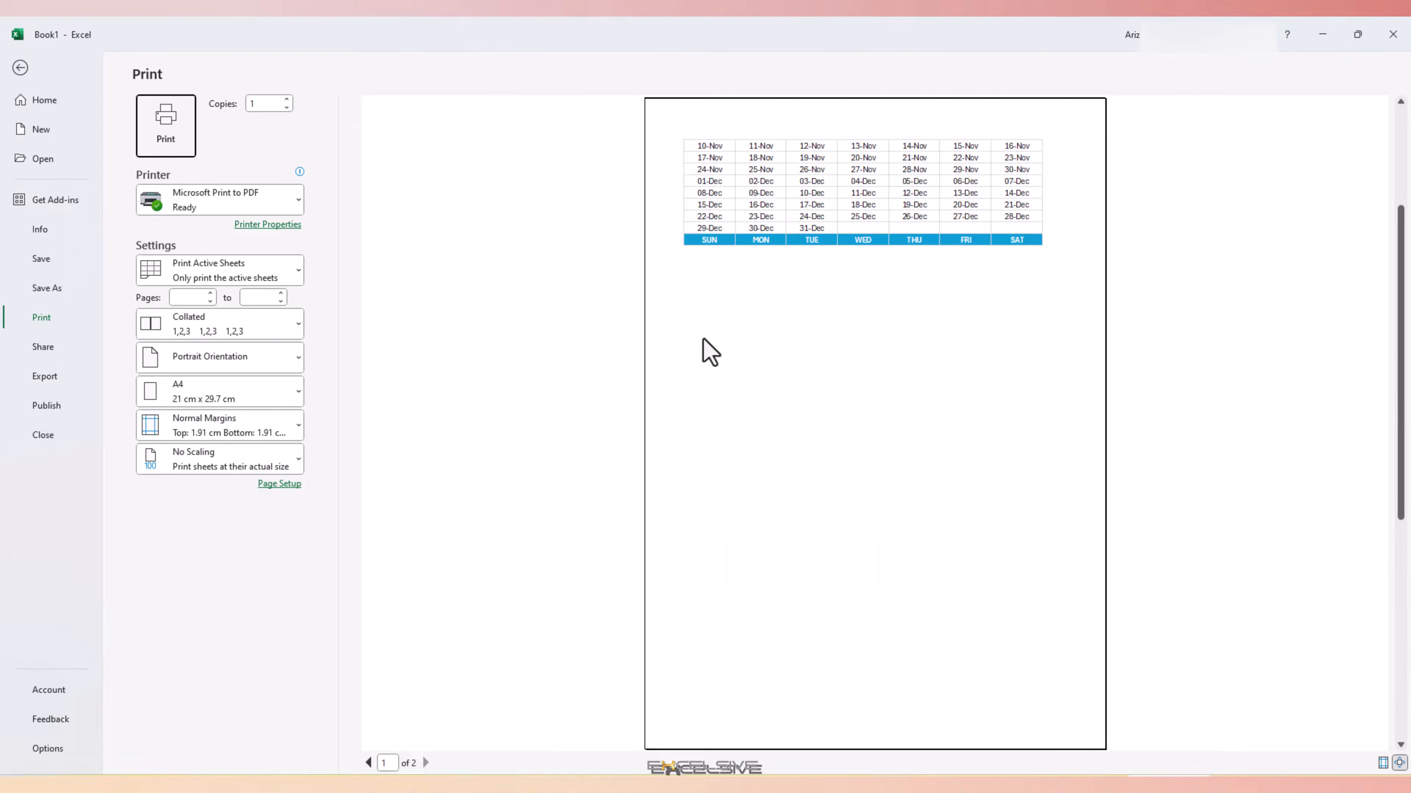
click(297, 464)
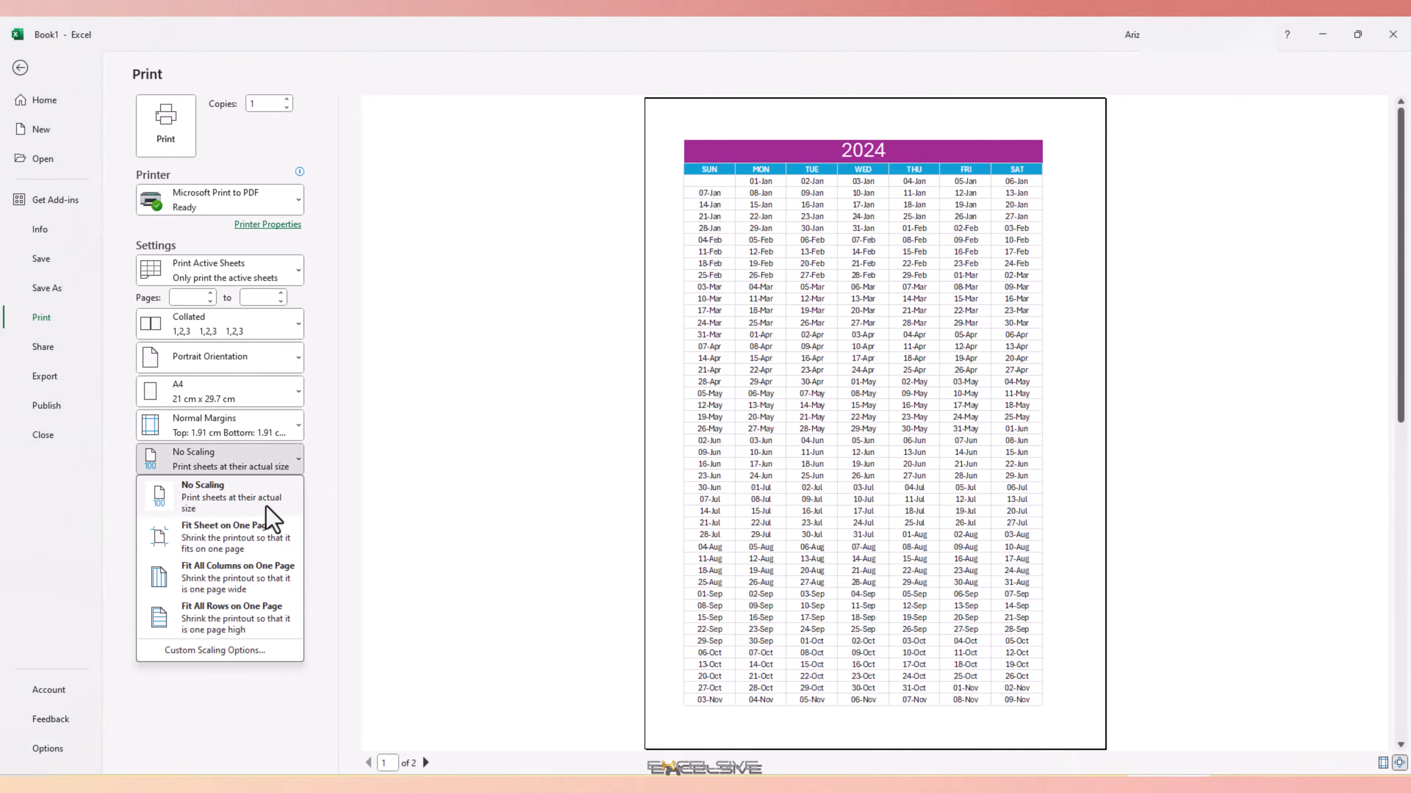
click(268, 534)
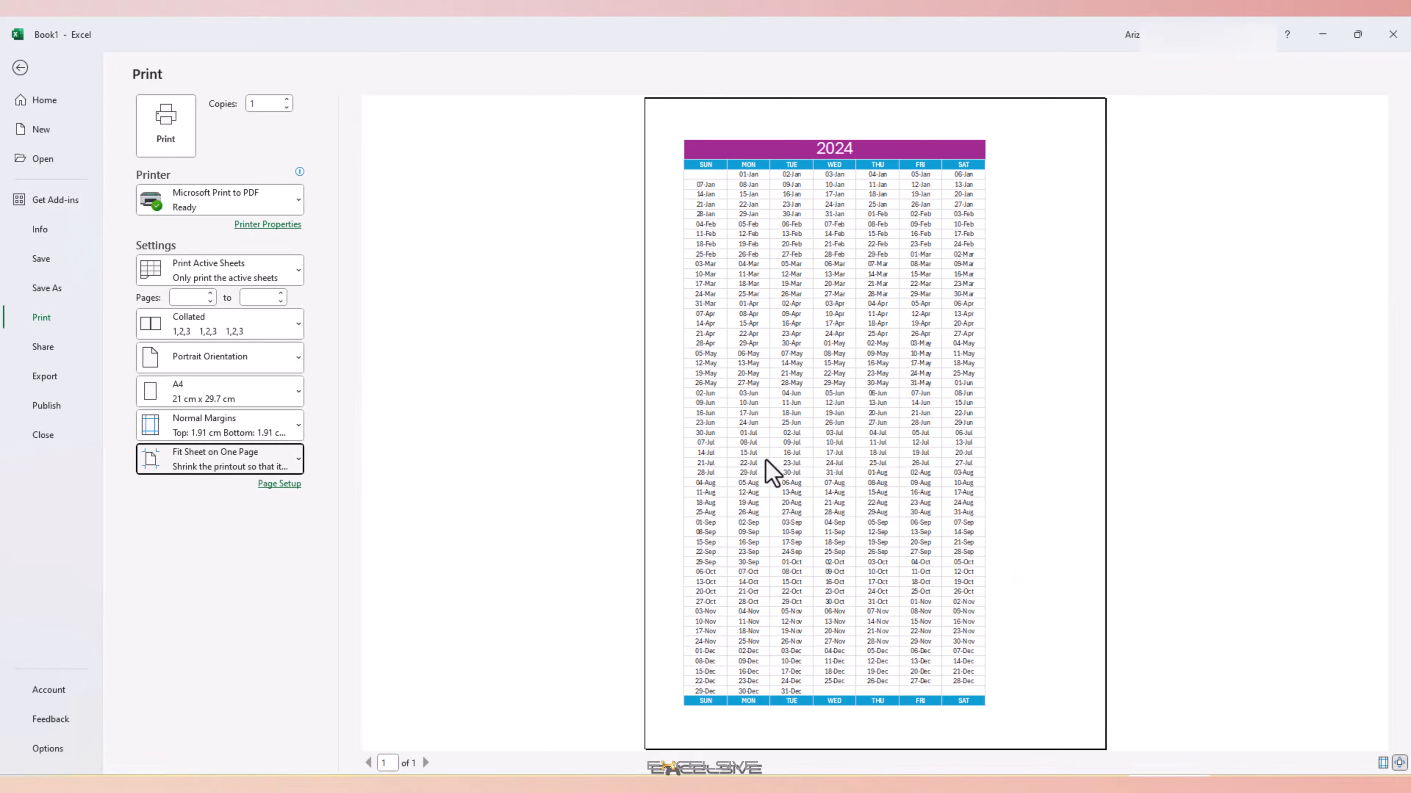
Center the printout horizontally and vertically on the page, and return to the worksheet
click(281, 487)
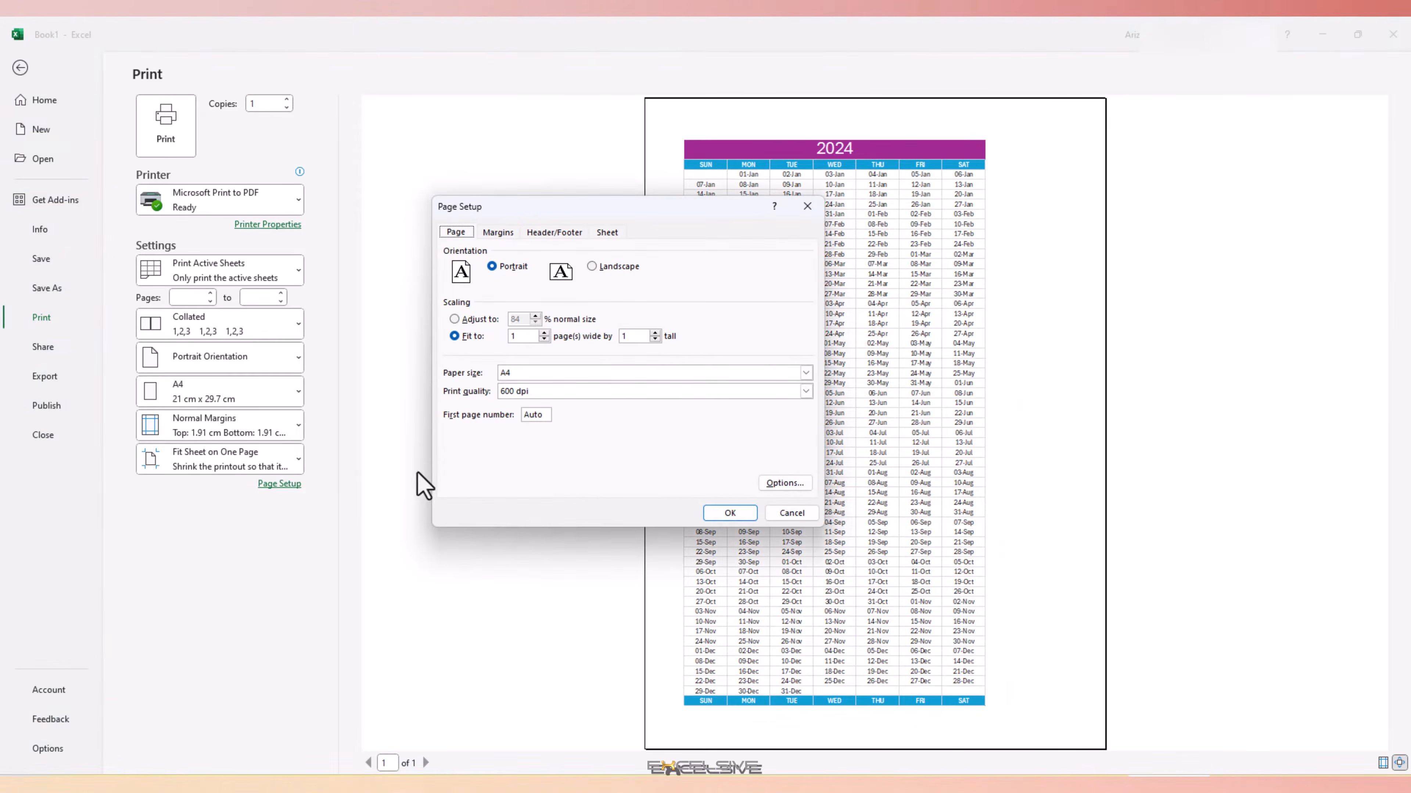
click(499, 232)
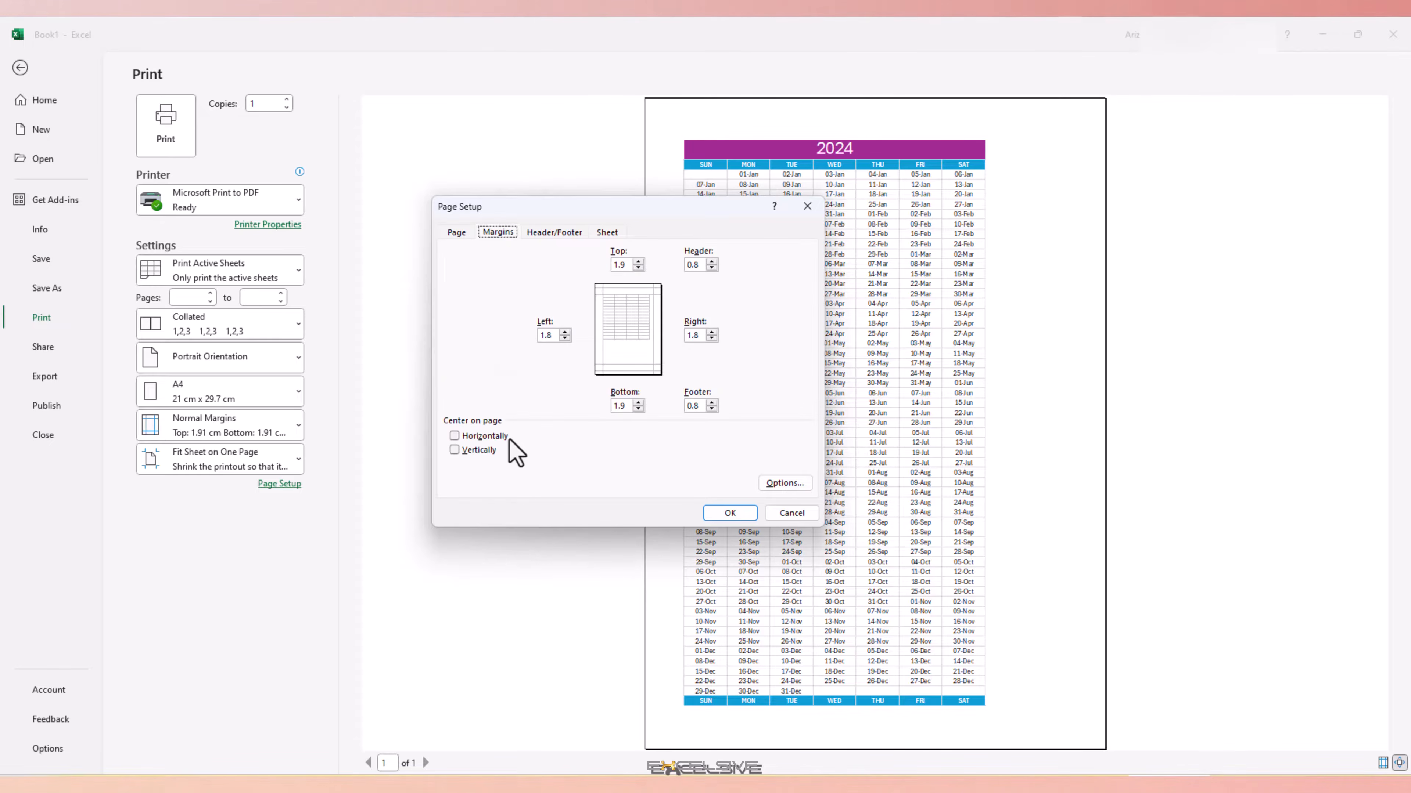
click(483, 436)
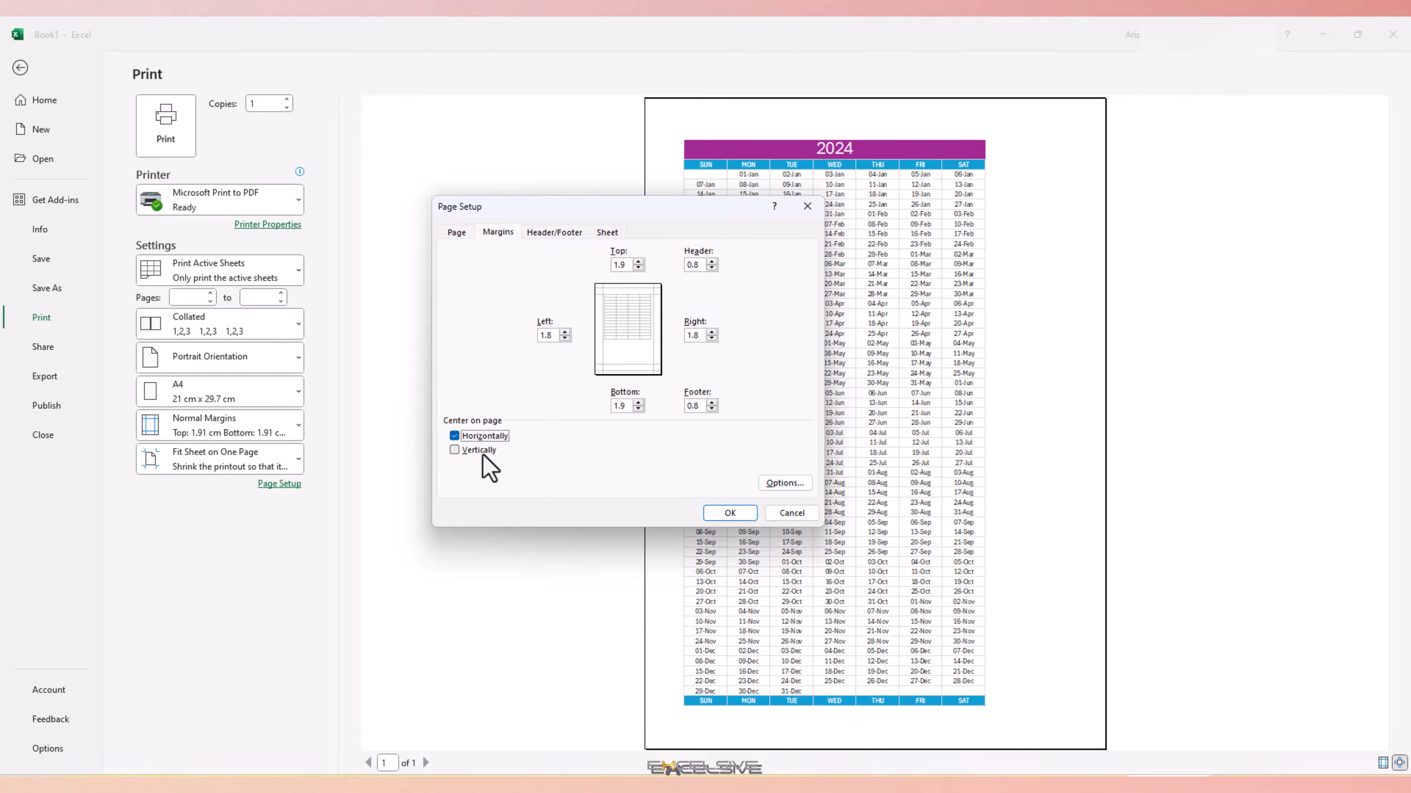
click(479, 450)
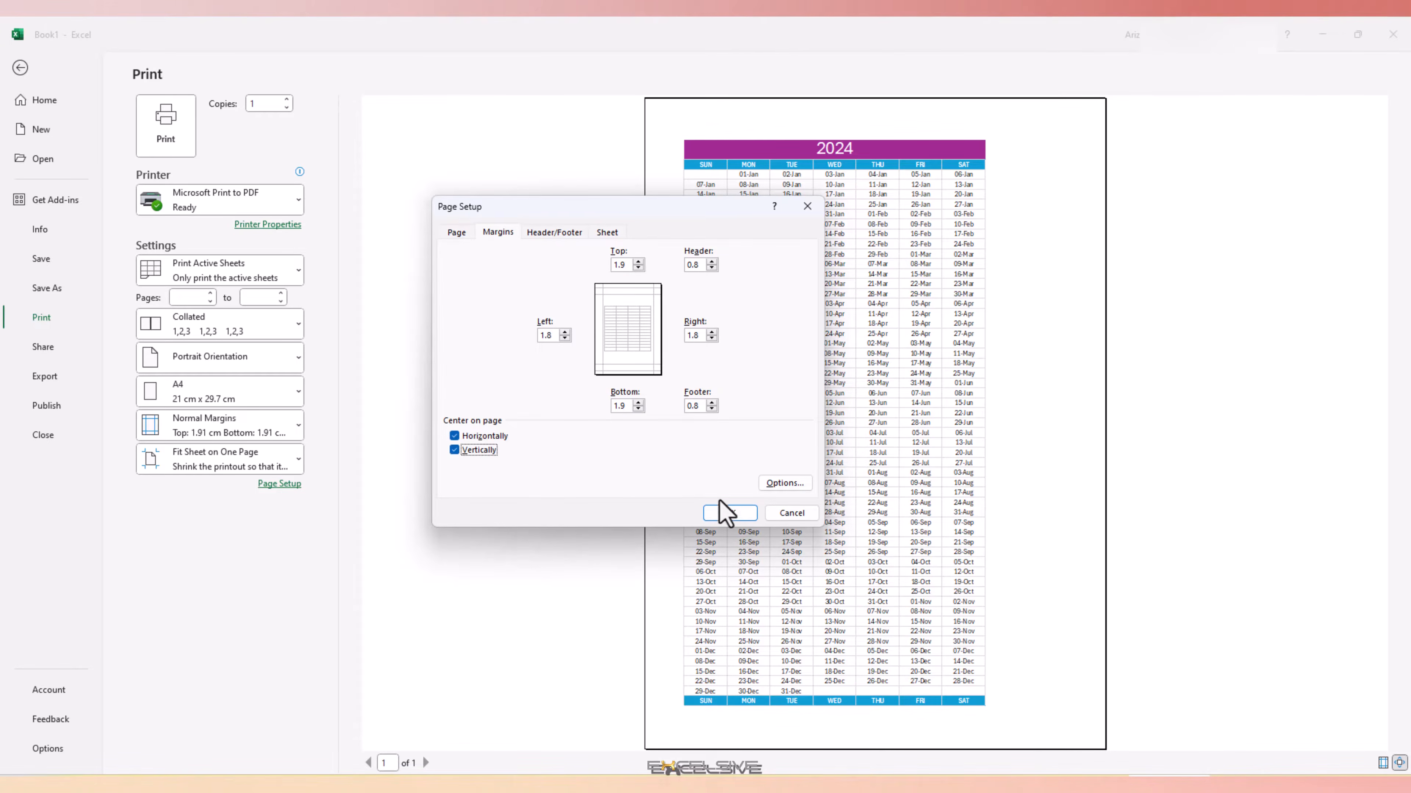
click(724, 512)
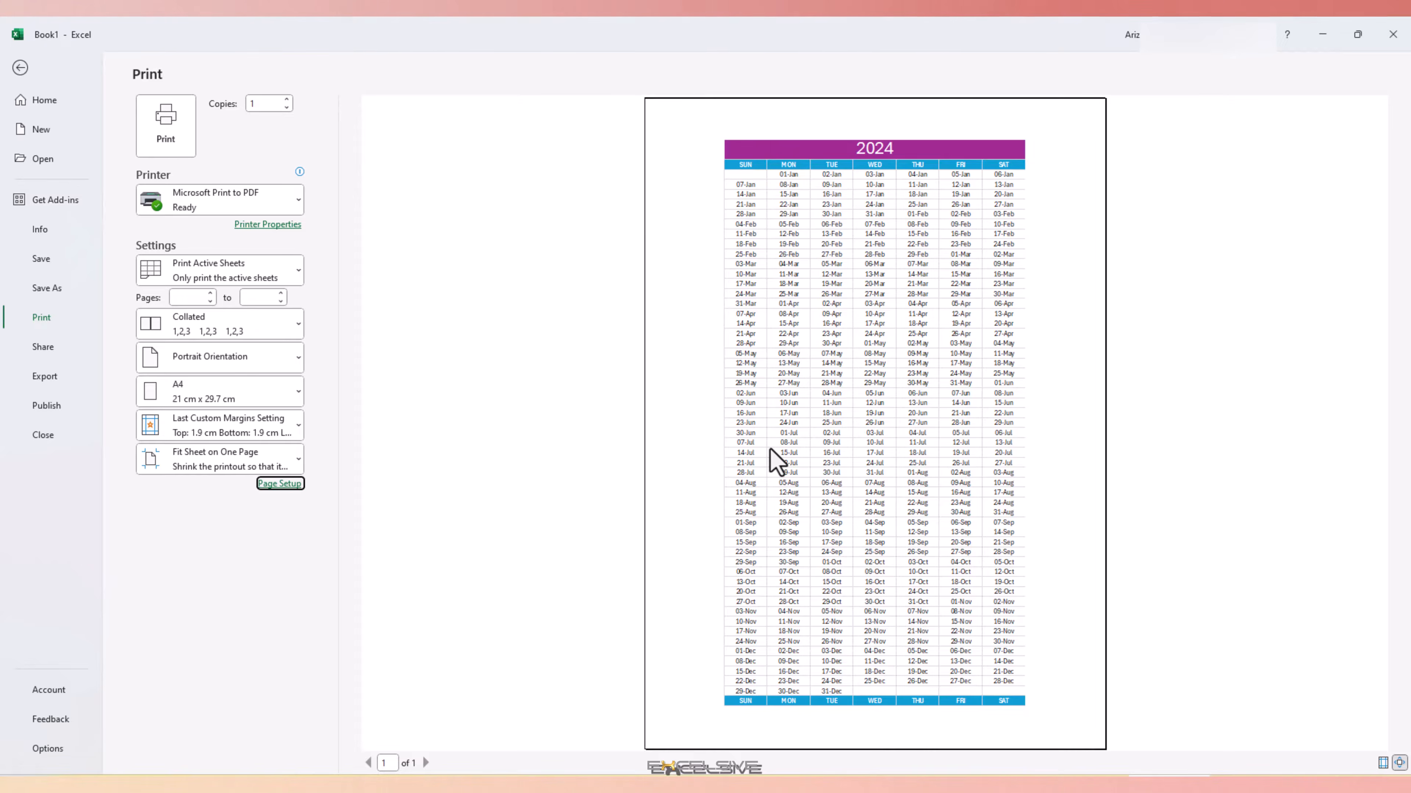
key(Escape)
Test the calendar with the year 2026 in A1 and undo the year change
click(243, 207)
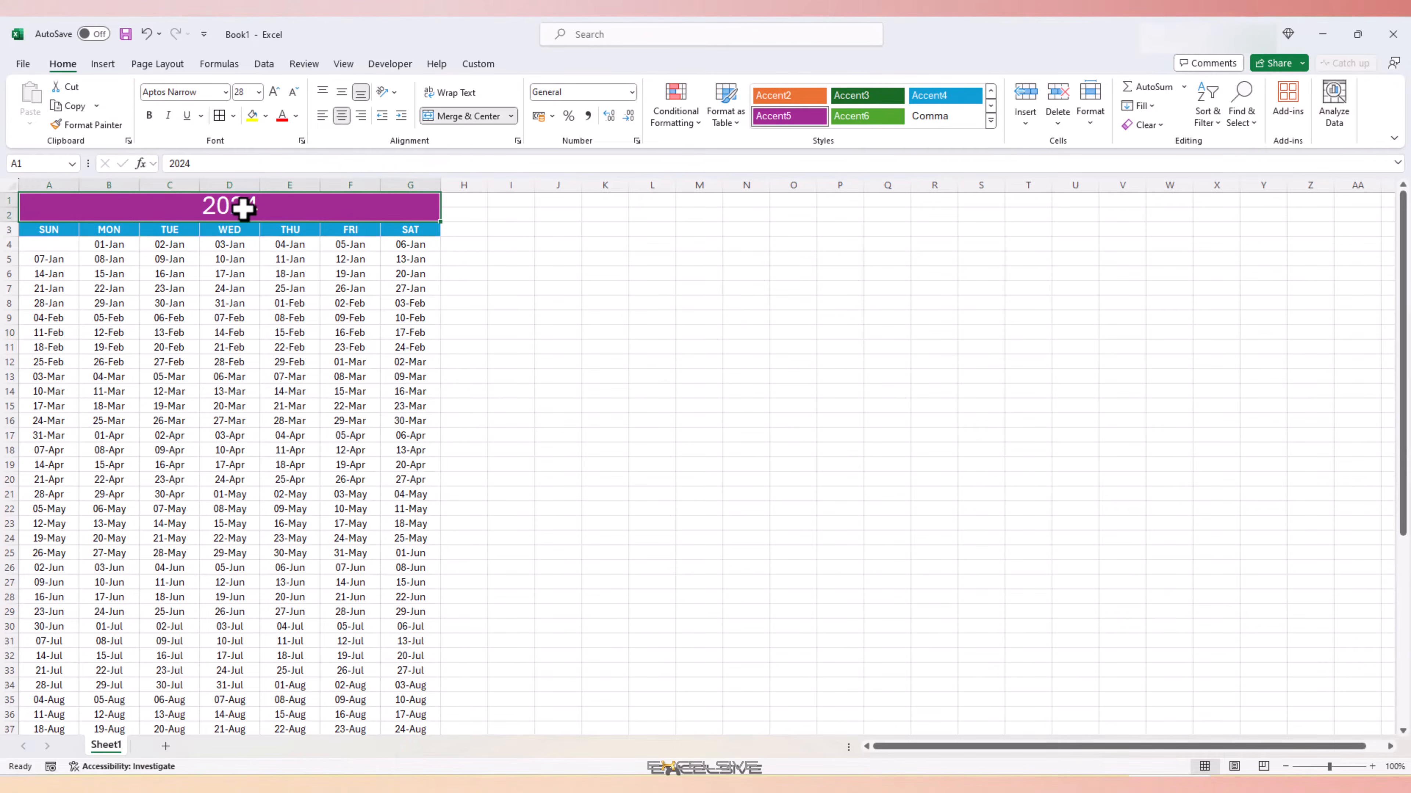
text(2026)
key(Return)
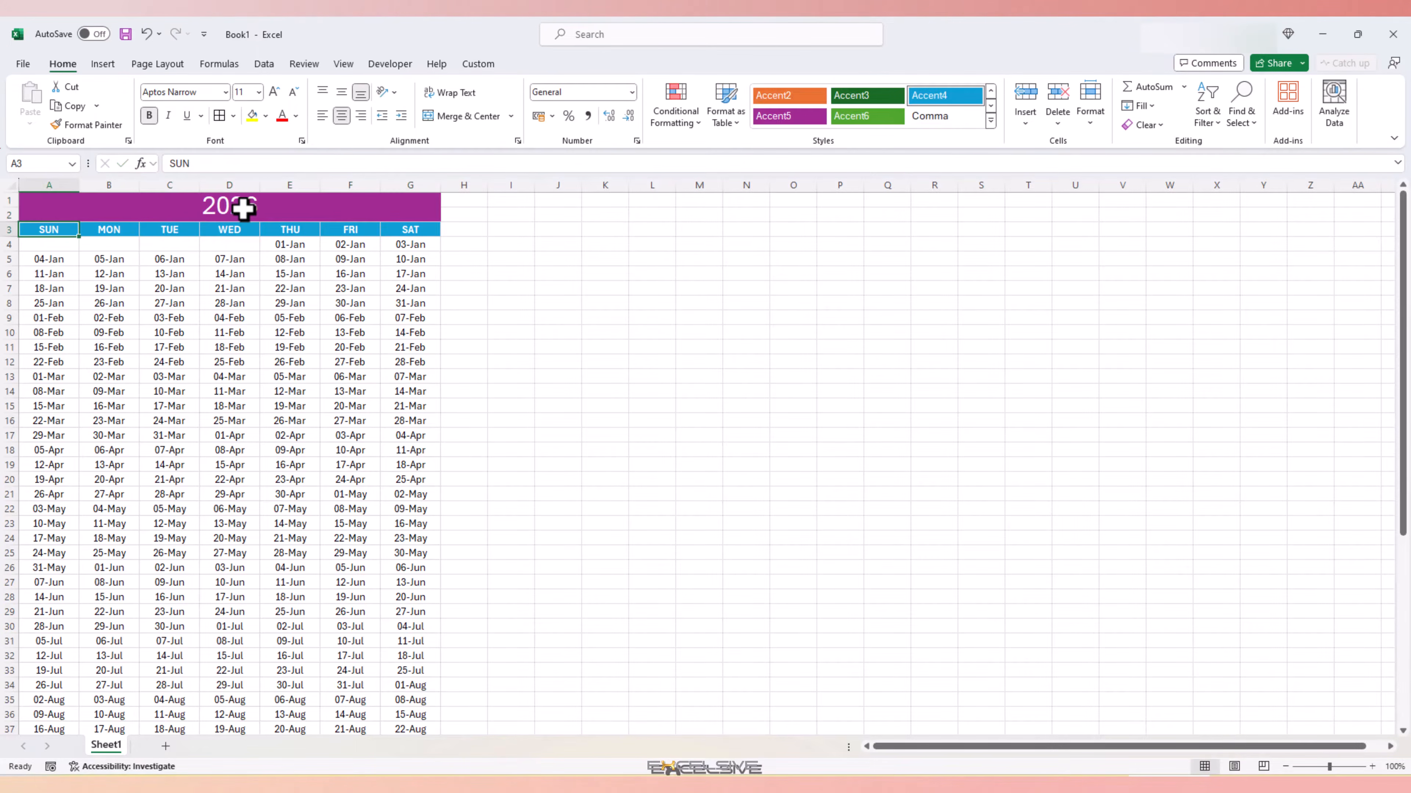
key(ctrl+z)
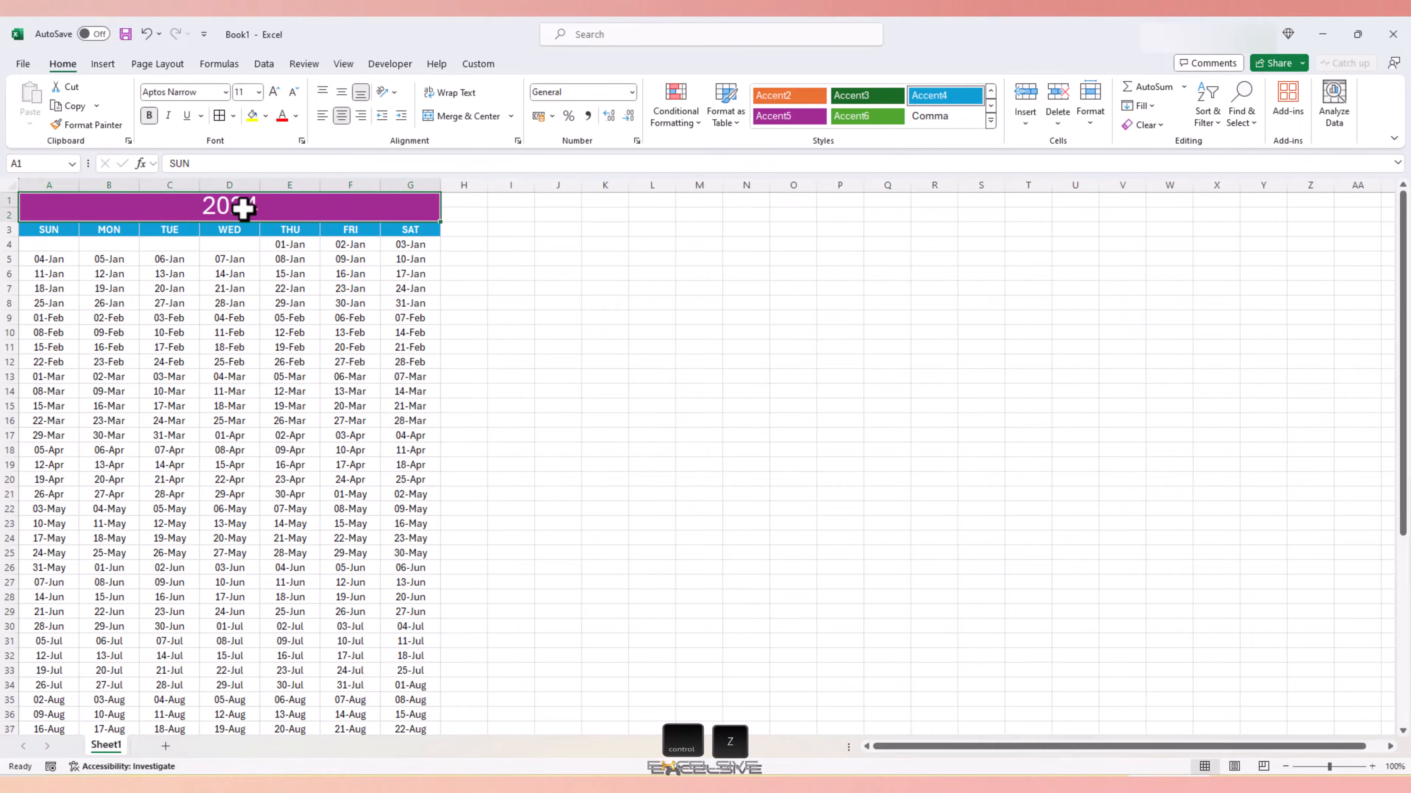